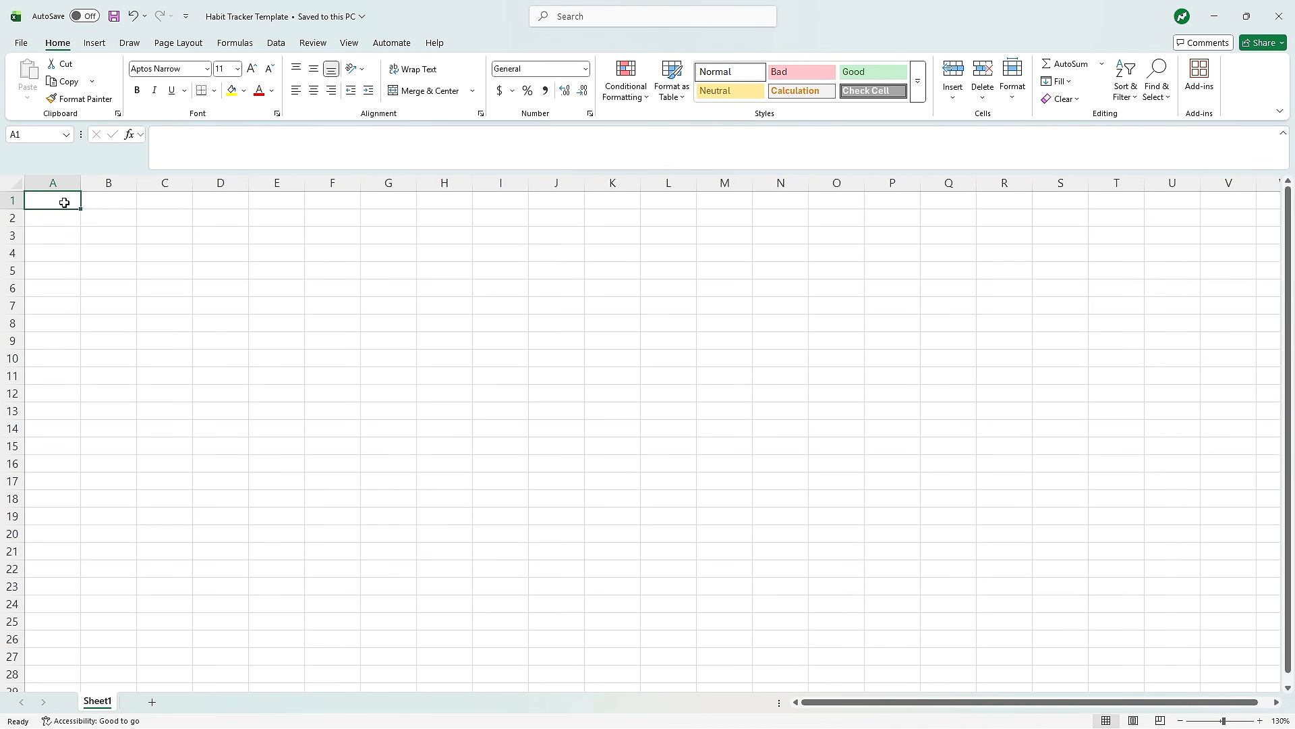
- Set the width of column A to 3
left_click(57, 185)
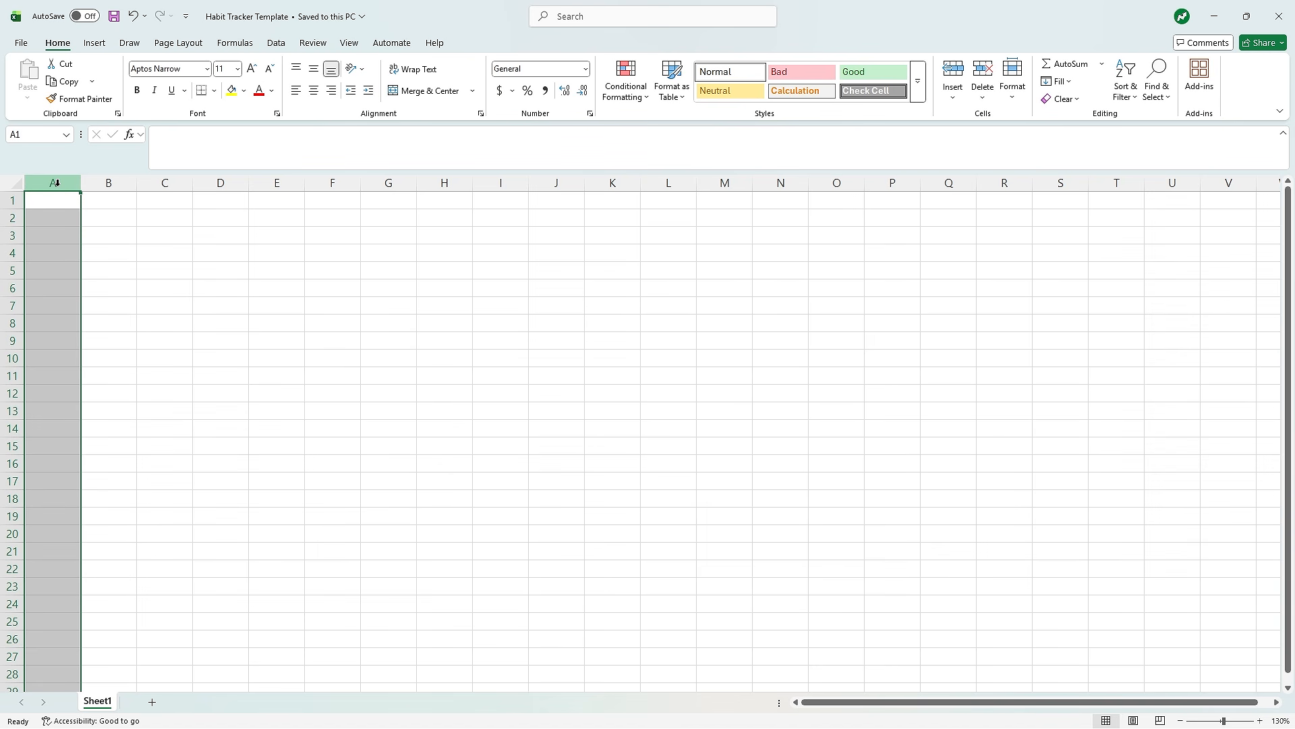
right_click(59, 188)
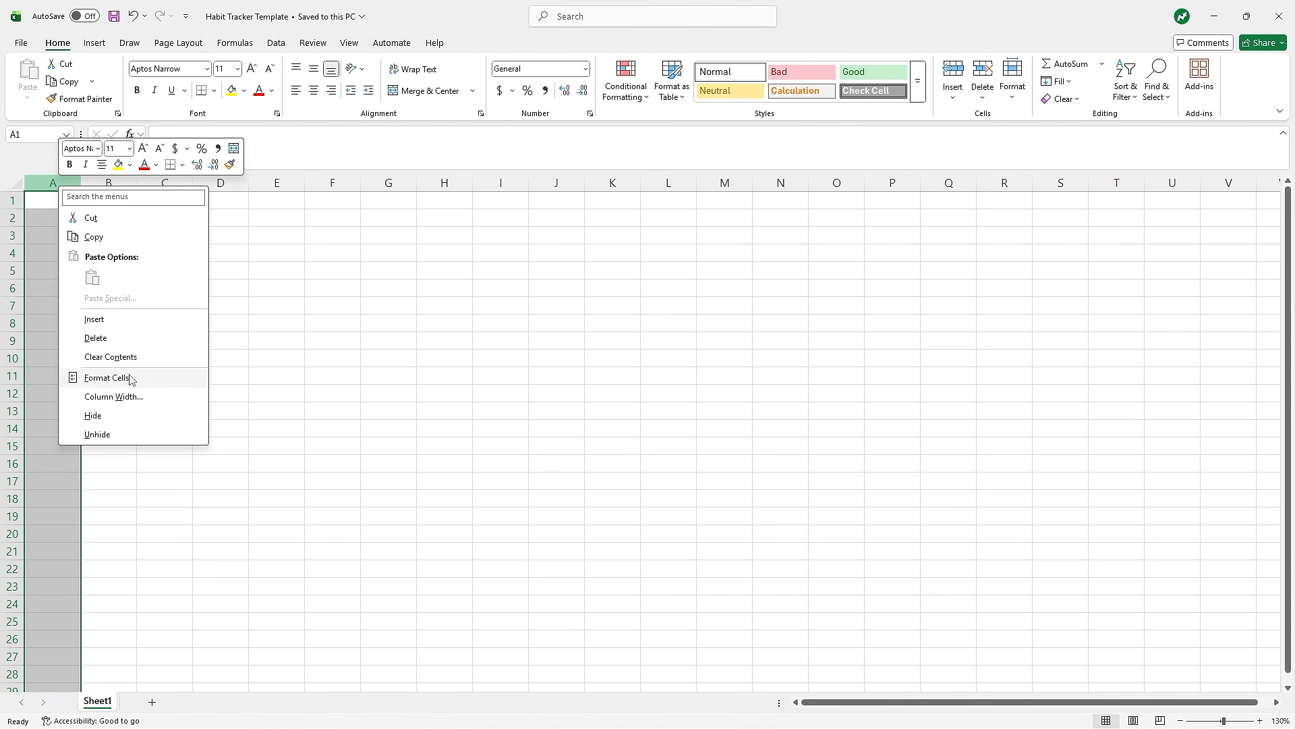
left_click(122, 396)
type("3")
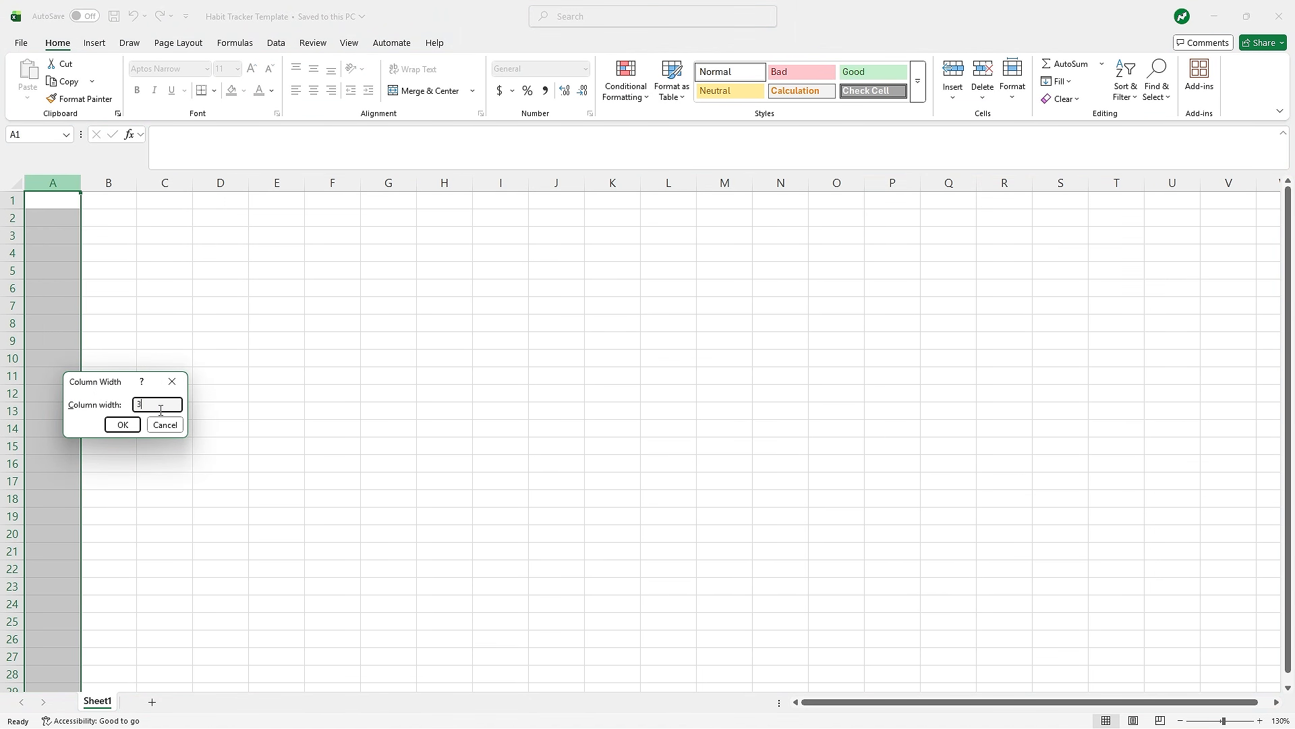
left_click(122, 425)
- Set the width of column B to 20
left_click(78, 185)
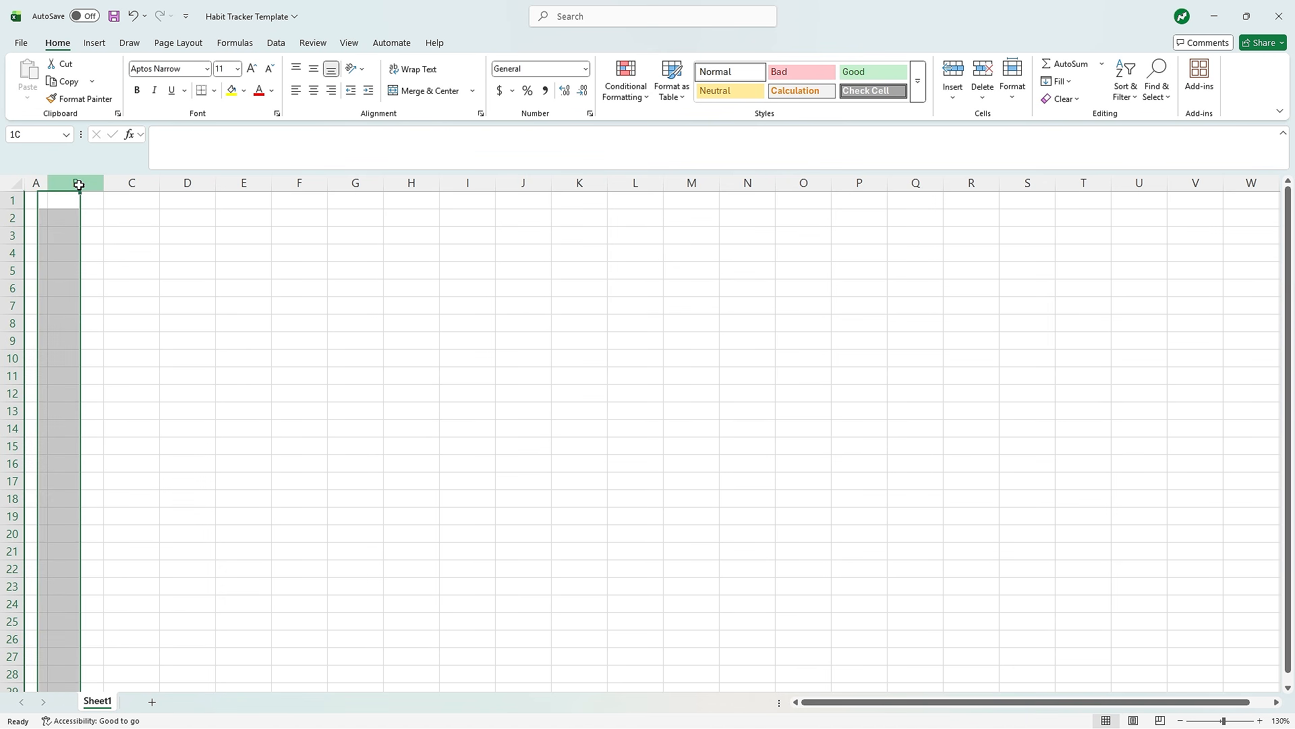
right_click(79, 187)
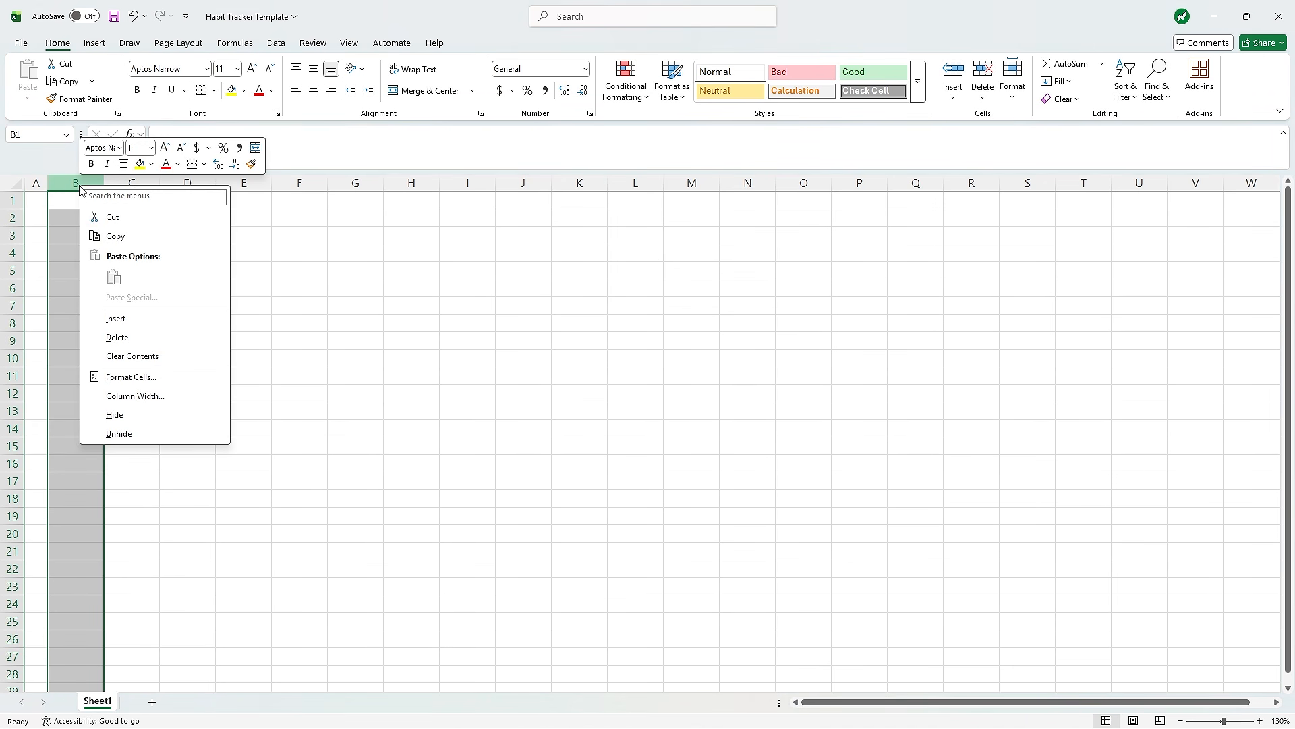
left_click(147, 396)
type("20")
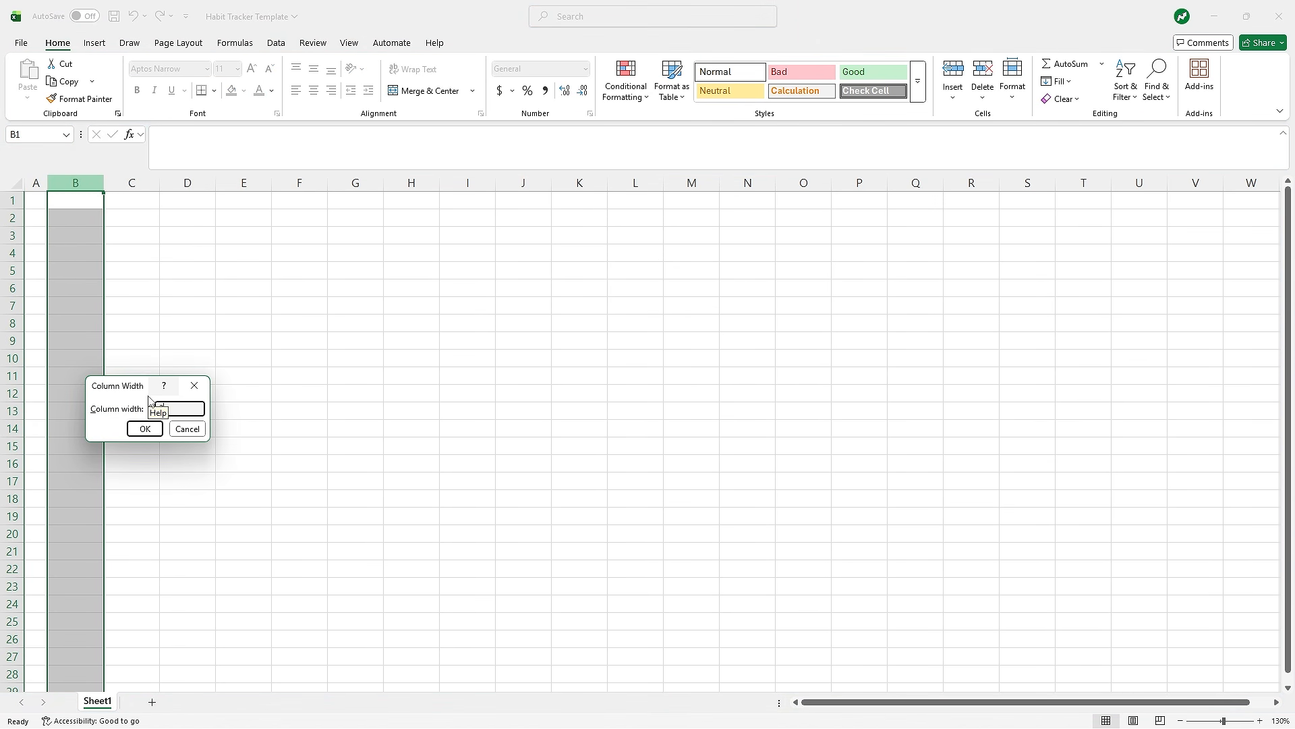
left_click(151, 435)
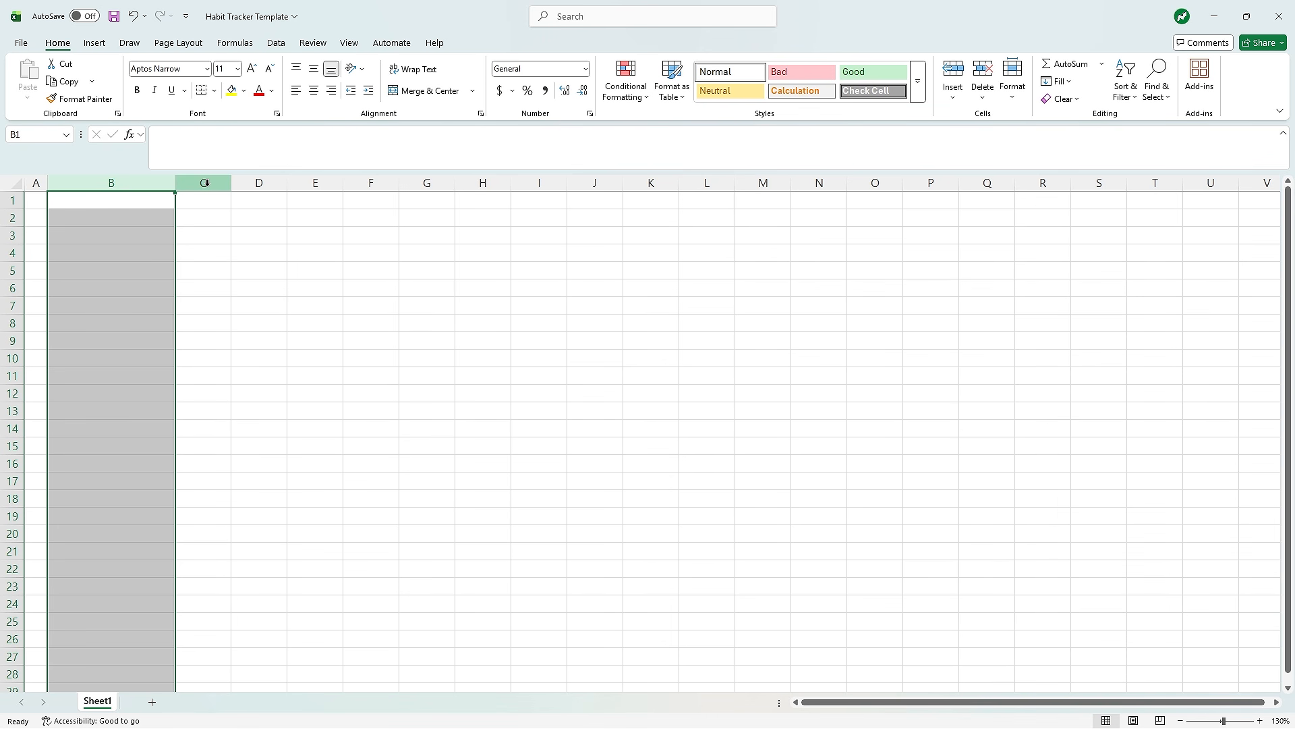
- Set the width of columns C through AH to 4
left_click_drag(206, 183, 844, 185)
right_click(845, 185)
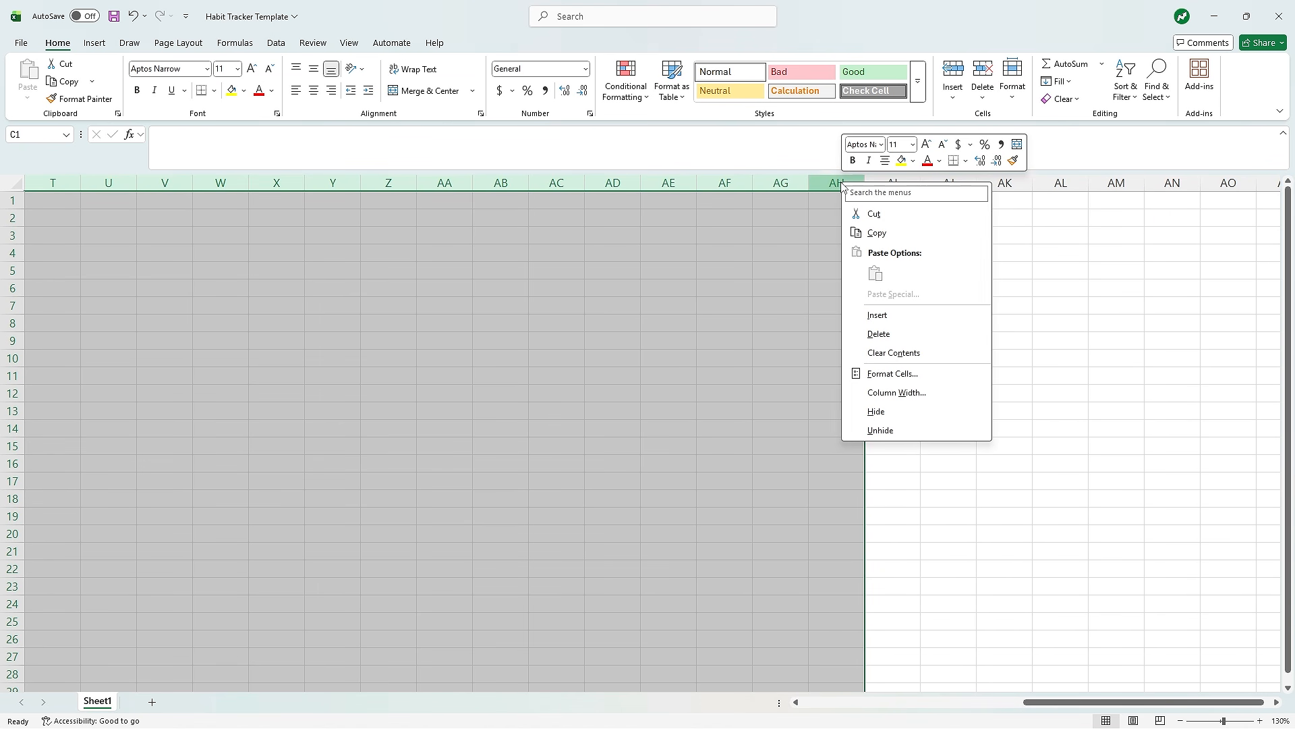
left_click(887, 392)
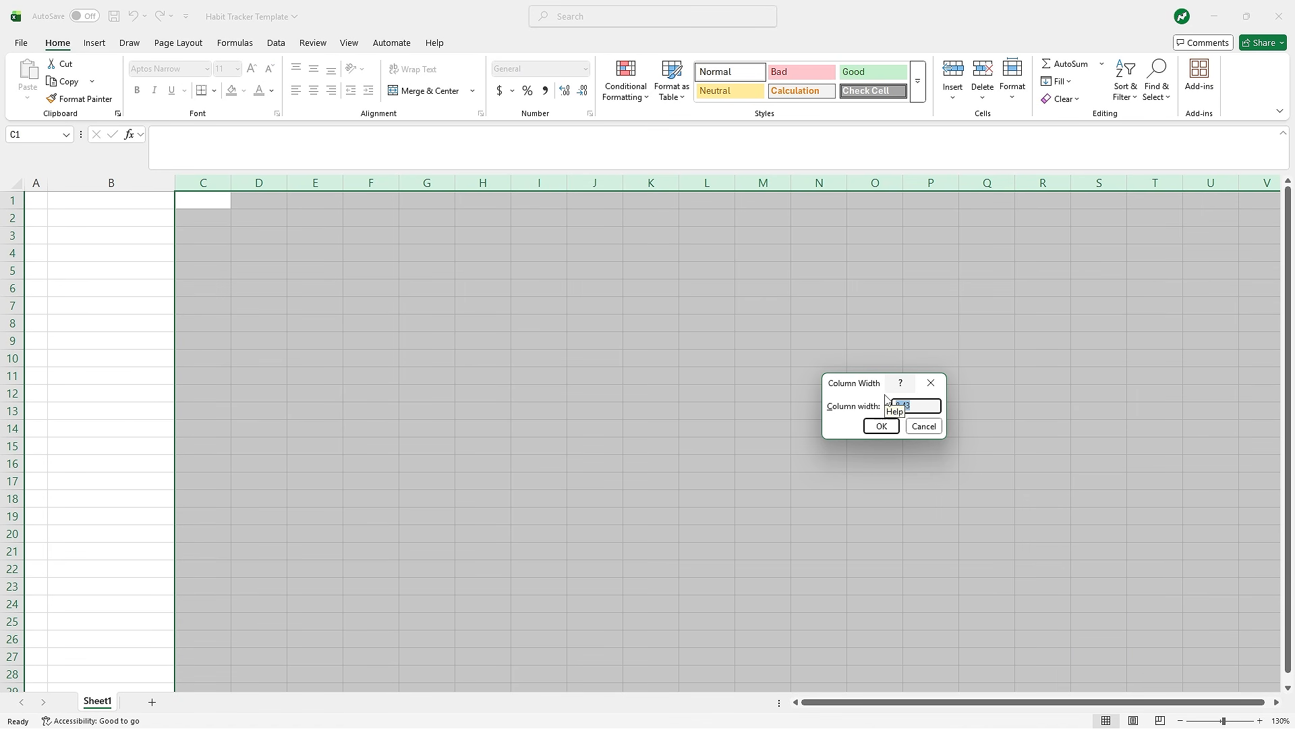
type("3")
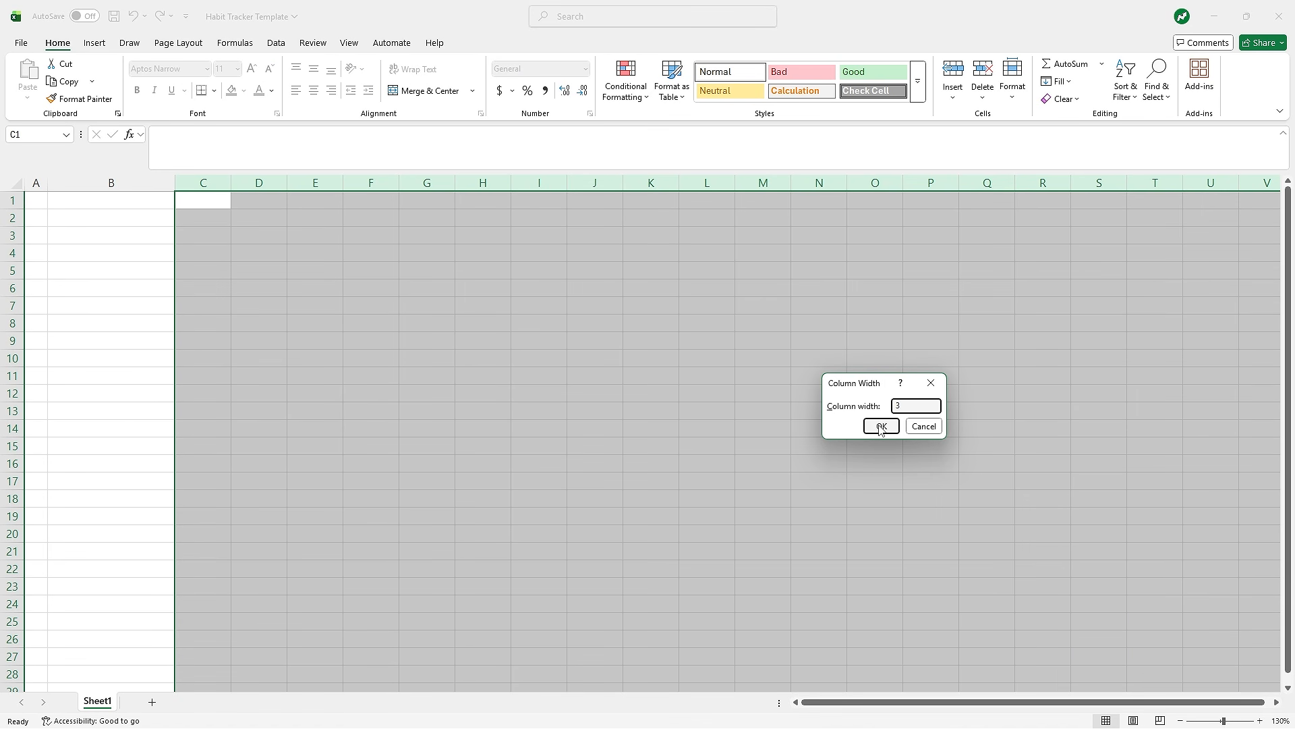
key("BackSpace")
type("4")
left_click(875, 432)
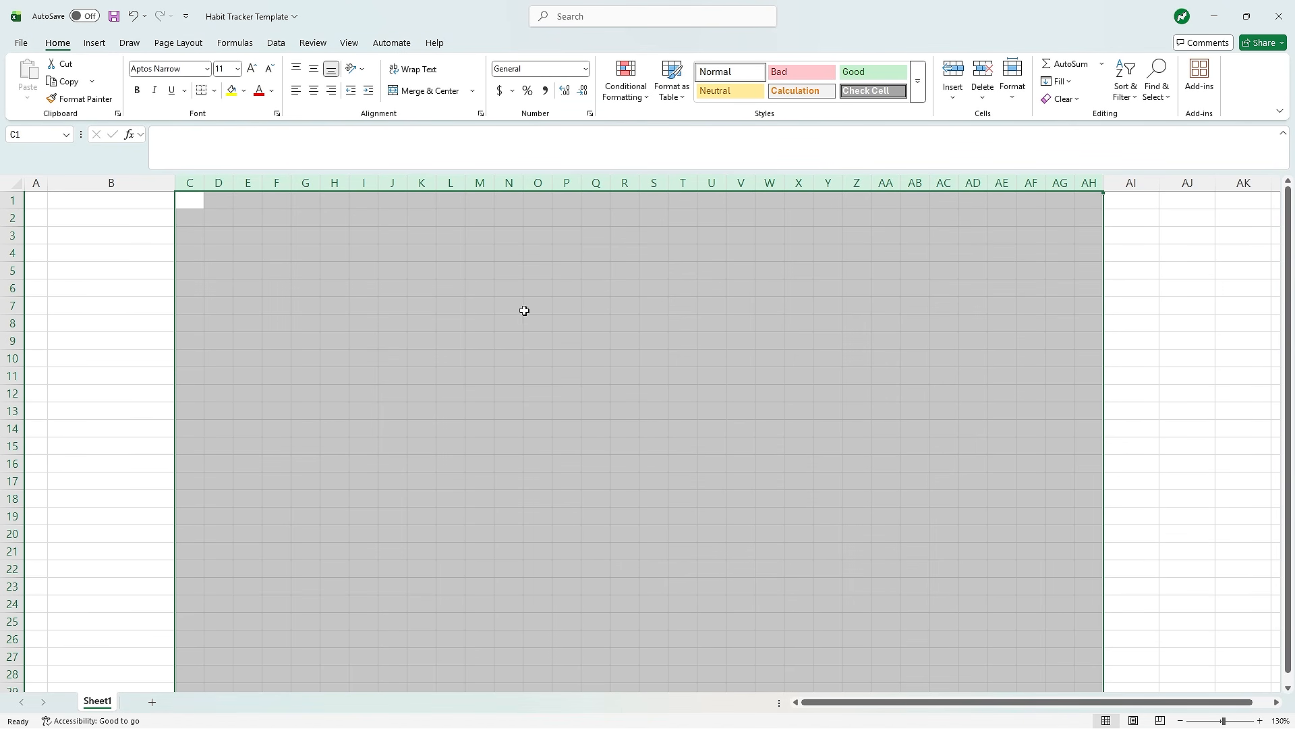
- Set the width of column AJ to 12
left_click(1196, 177)
right_click(1196, 181)
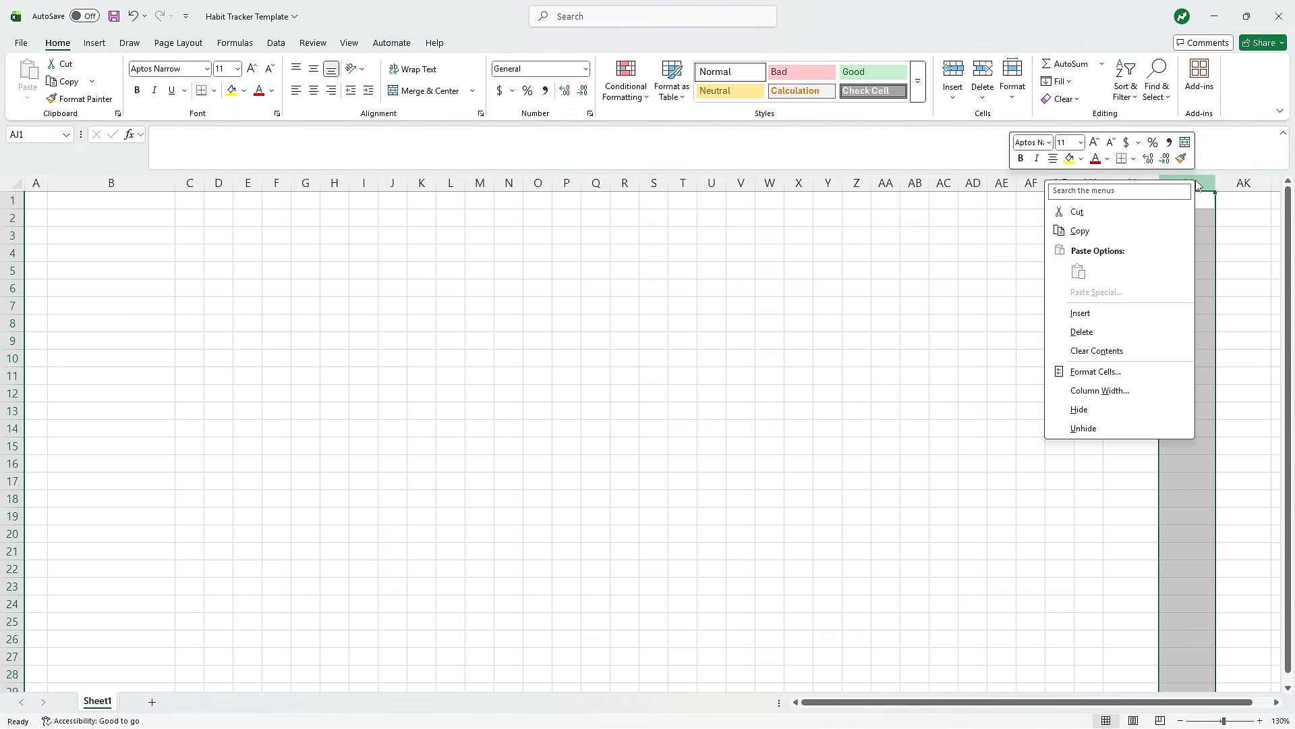
left_click(1087, 391)
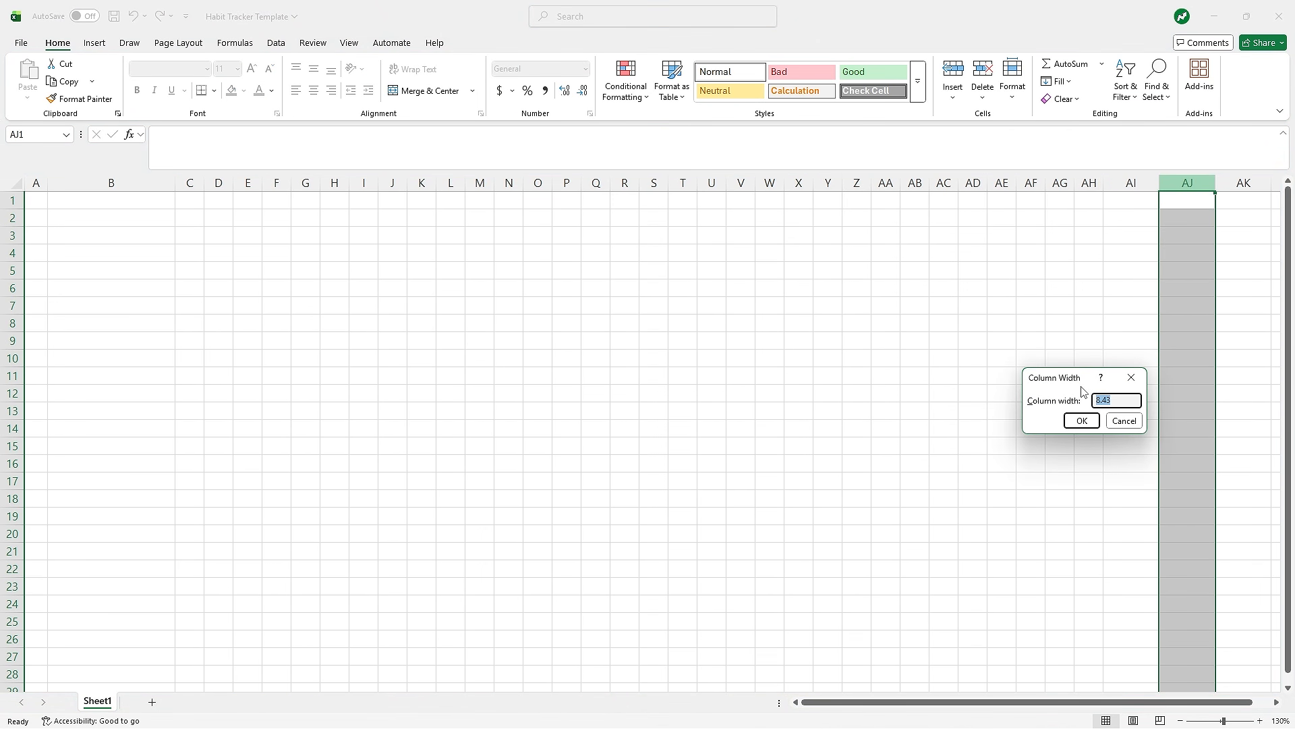
type("12")
left_click(1078, 420)
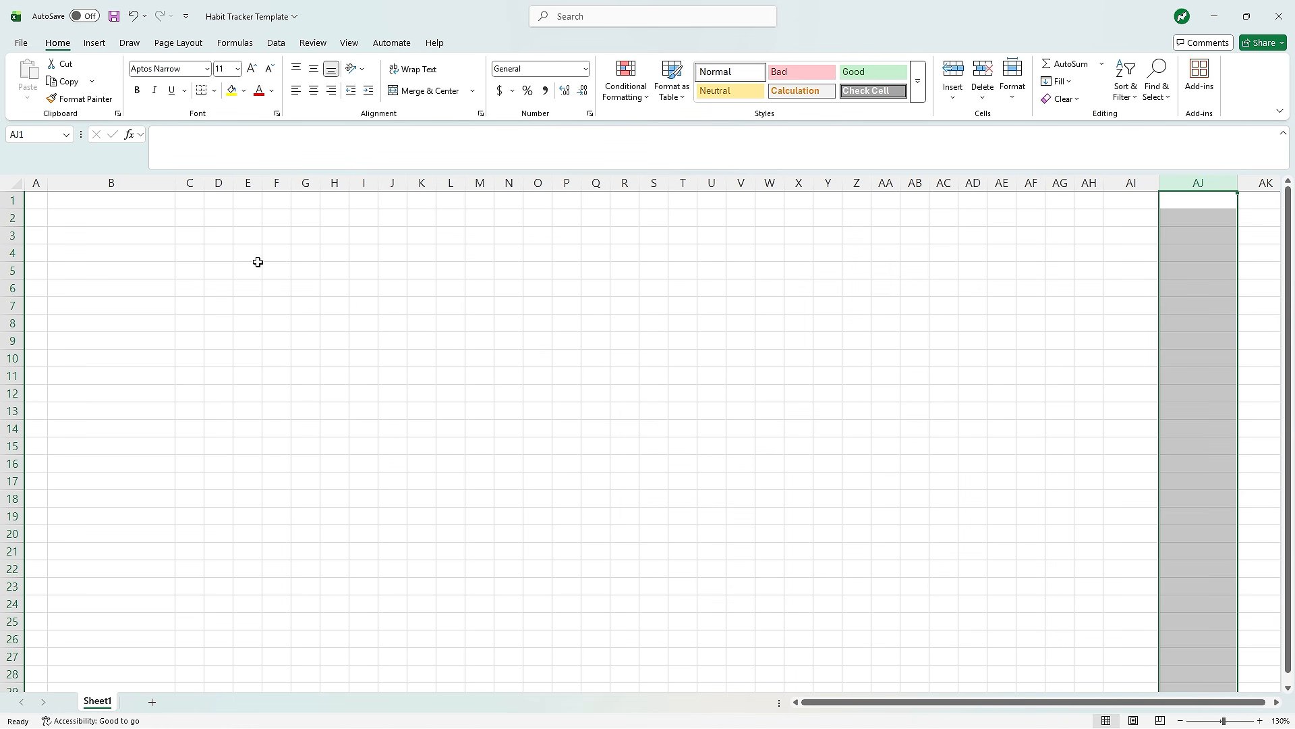
- Try to enter "January 2026" as the month title in cell B2 with the General number format
left_click(150, 217)
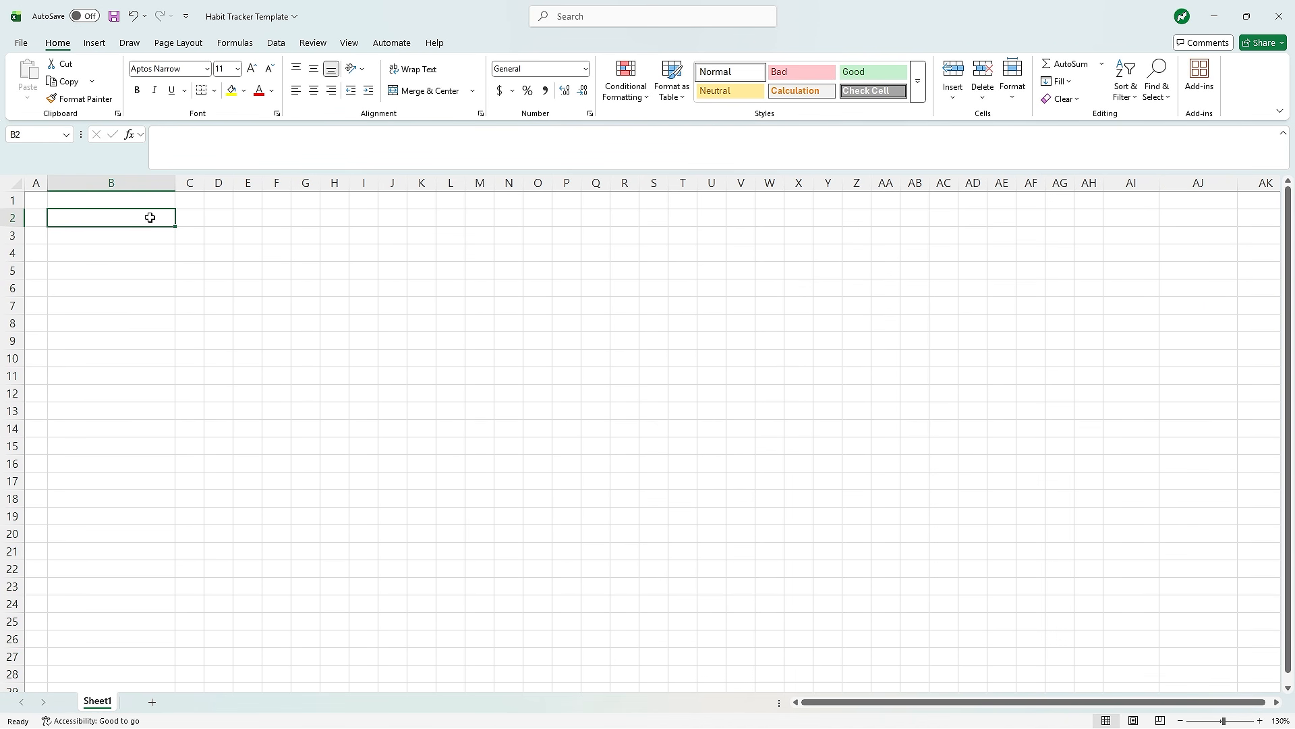
type("January 2026")
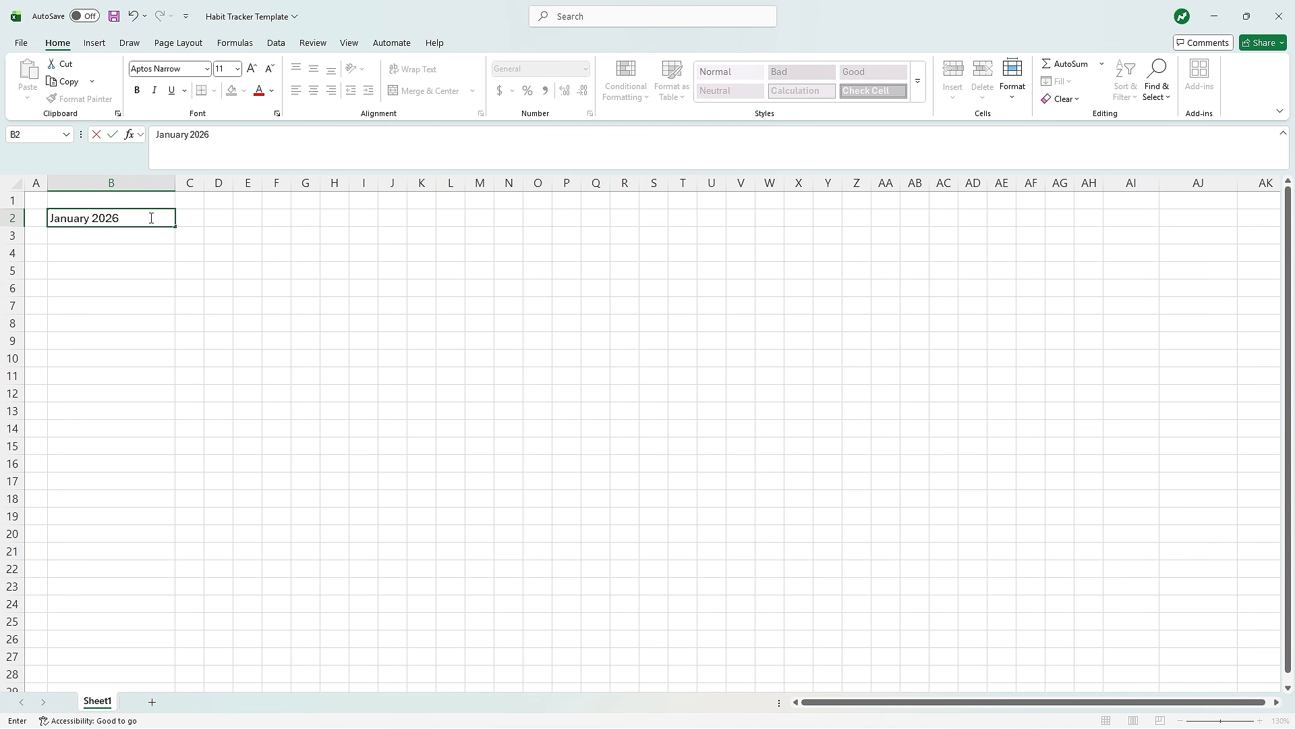
left_click(213, 231)
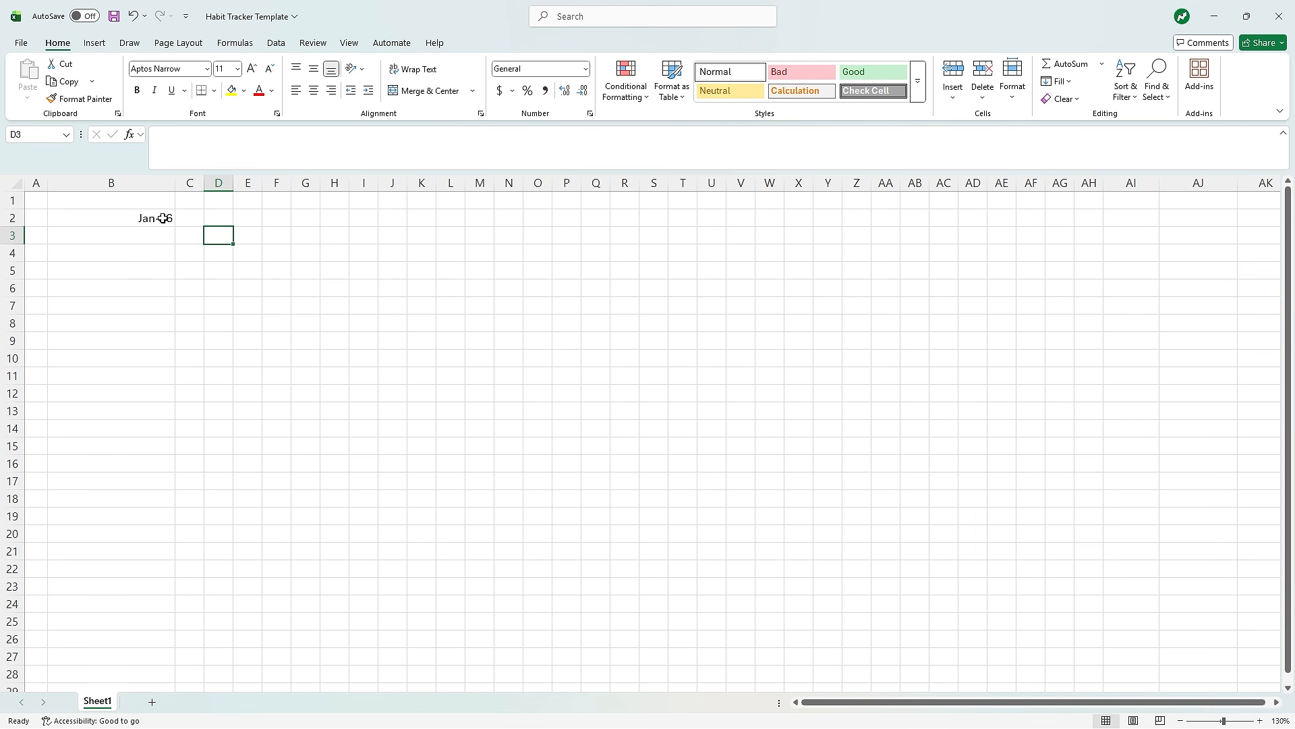
- Format cell B2 as Text and enter "January 2026" in it as the month title
key("Up")
key("Left")
left_click(585, 69)
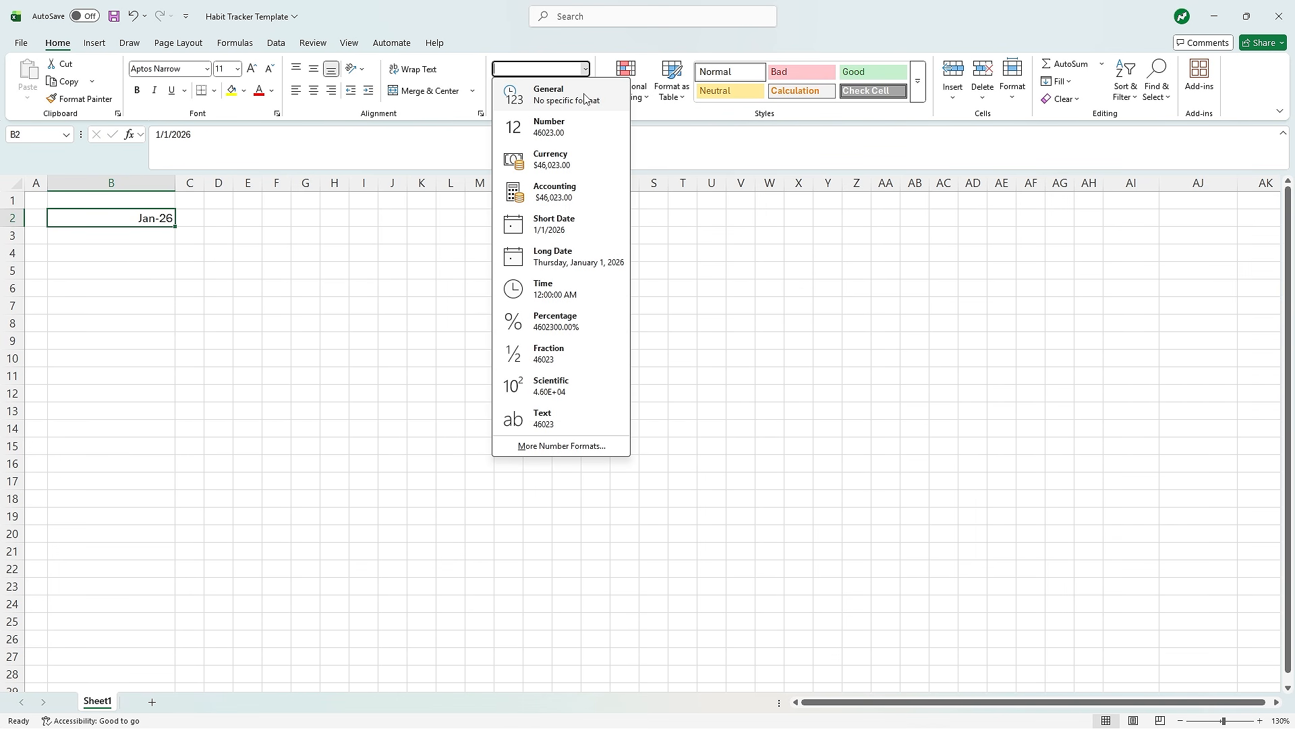
left_click(557, 418)
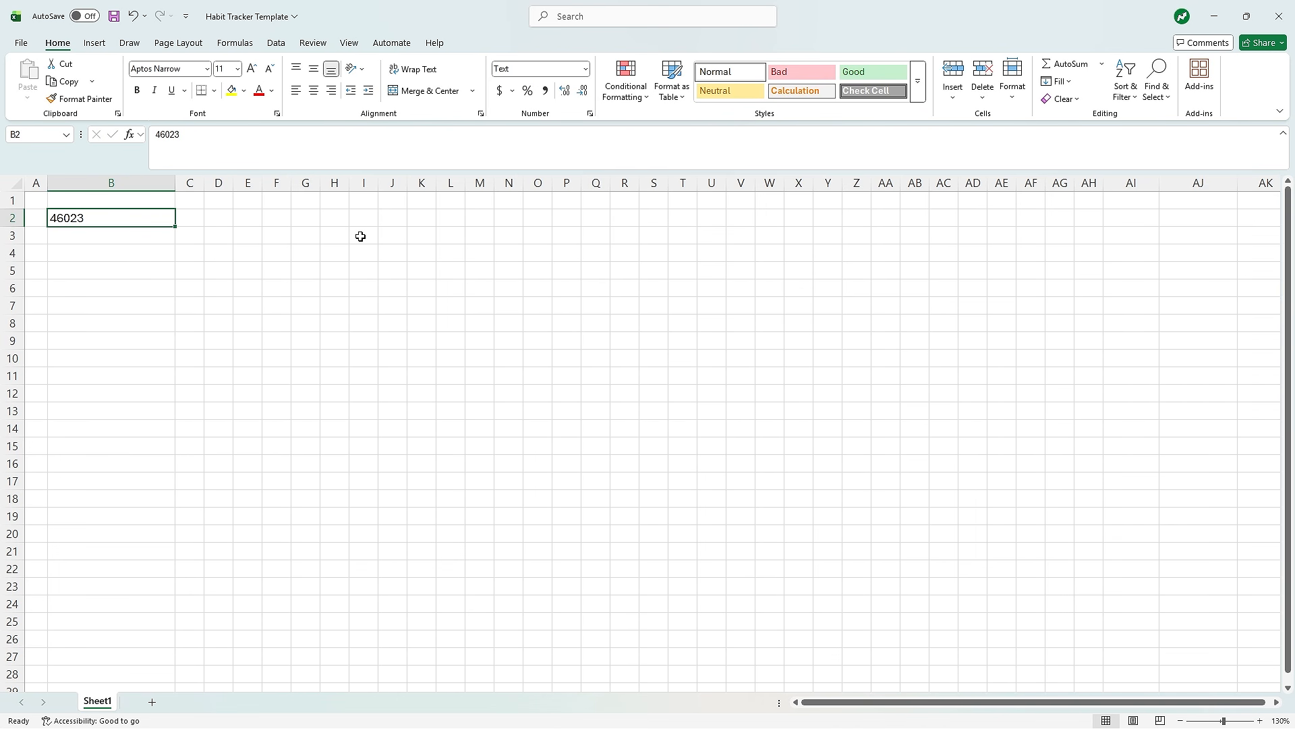
type("January")
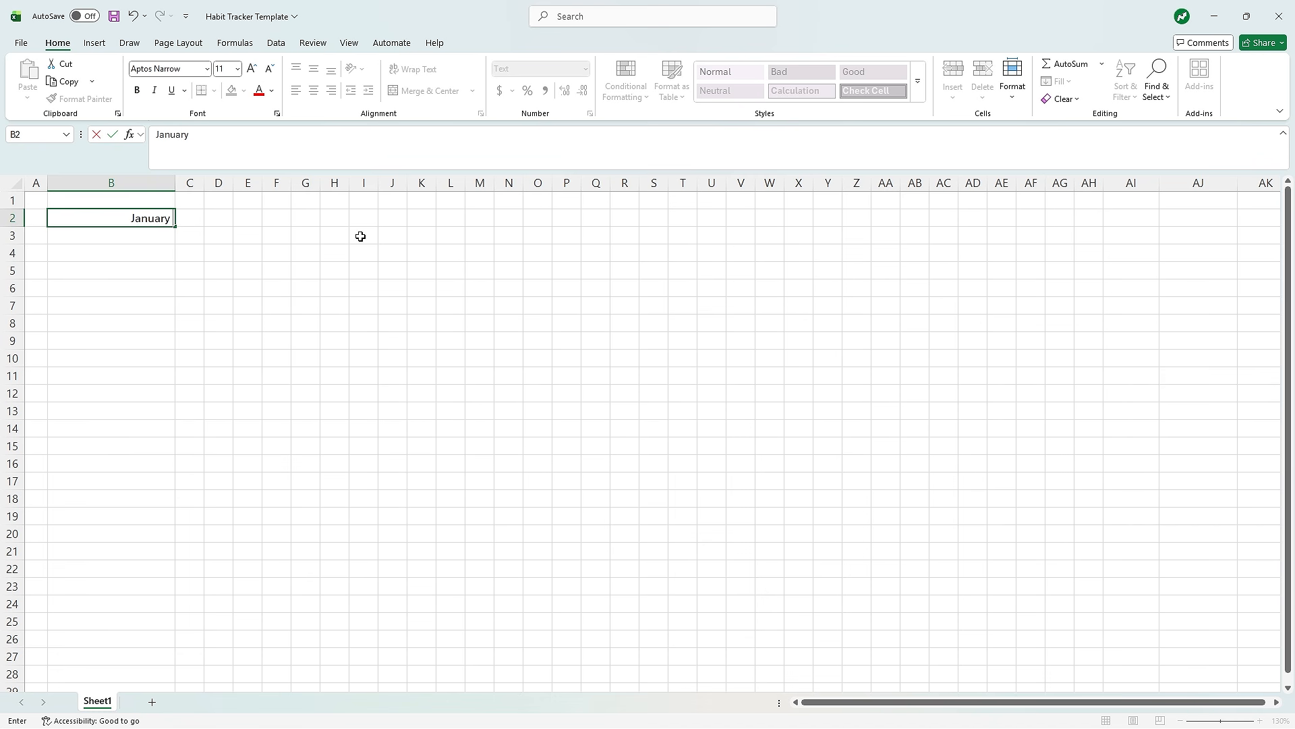
type(" 2026")
key("Return")
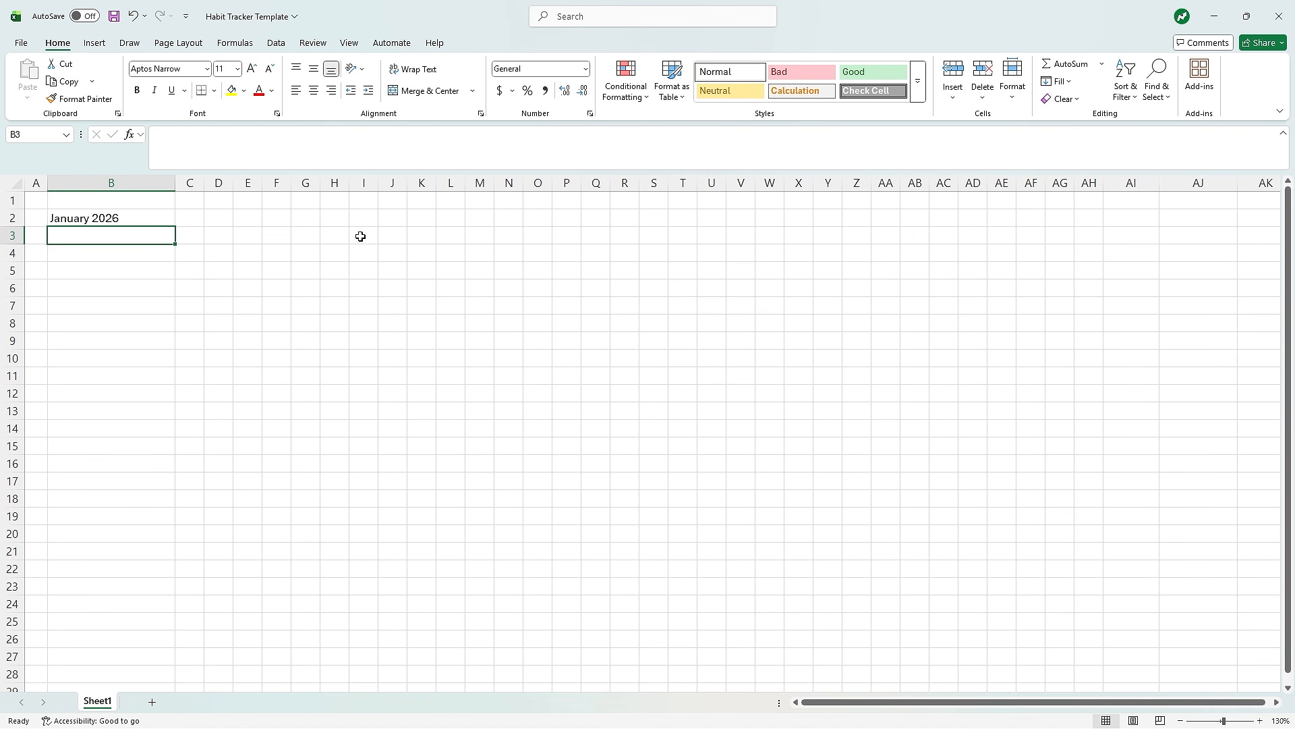
- Enter the weekday initials T, W, T, F, S, S, M in cells C2 through I2, one per cell
left_click(190, 218)
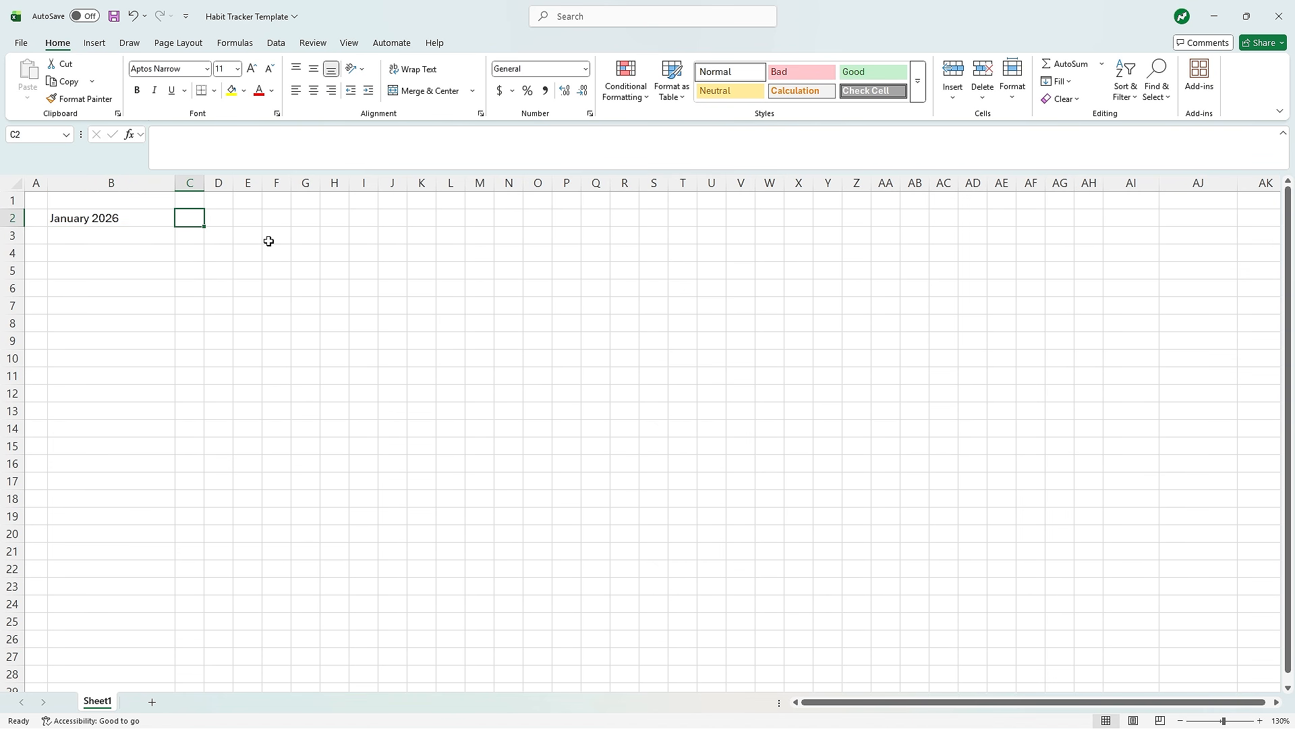
type("T")
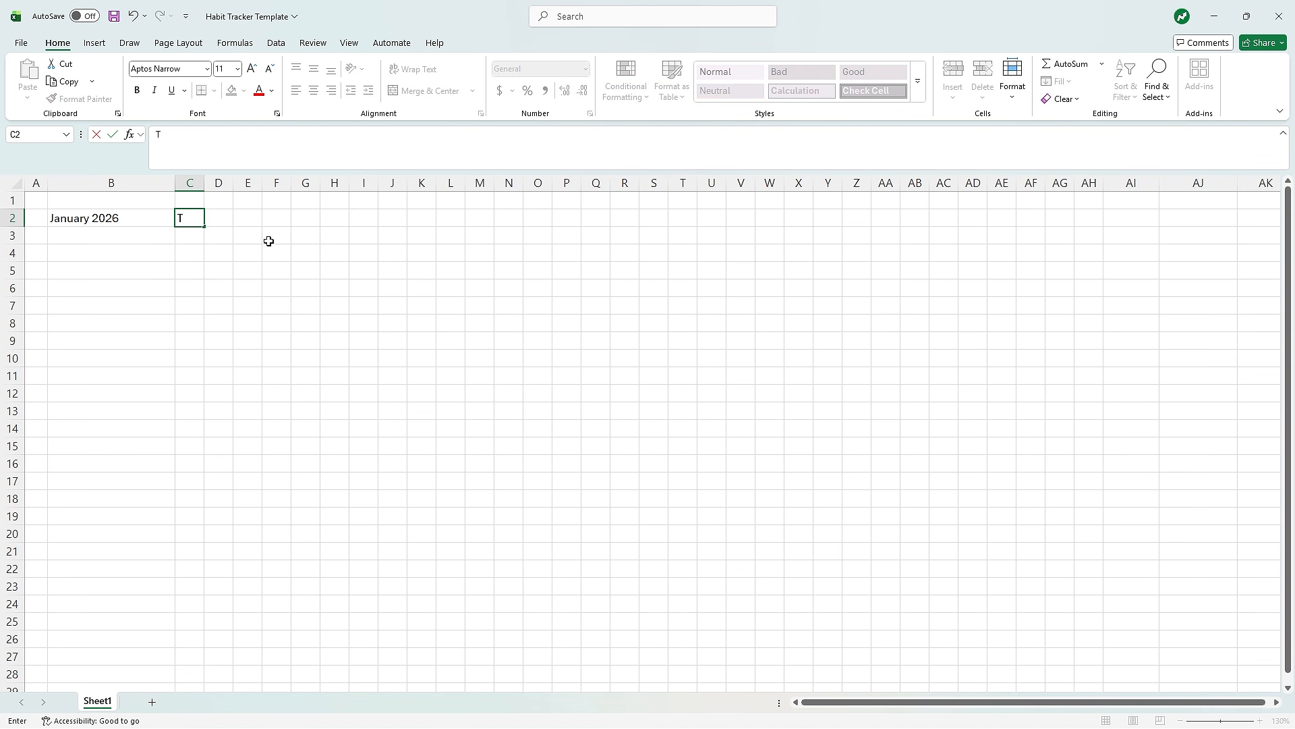
key("Tab")
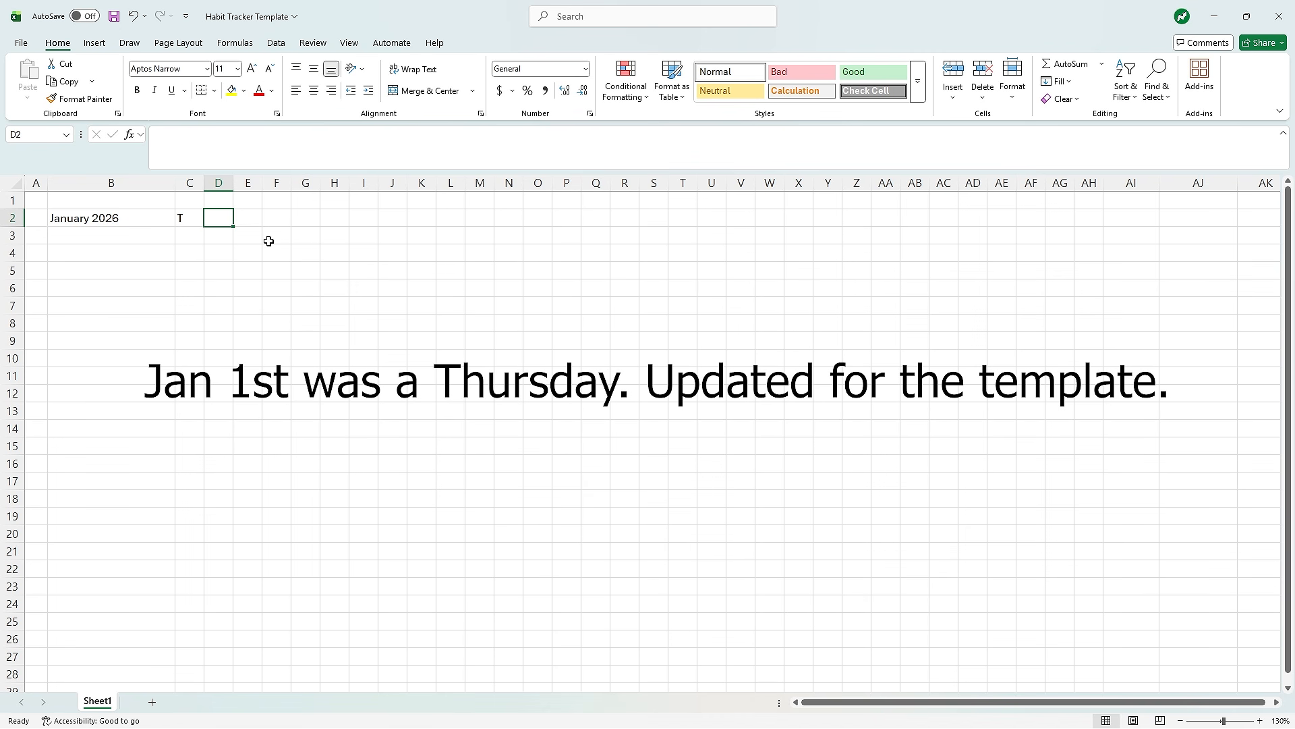
type("W")
key("Tab")
type("T")
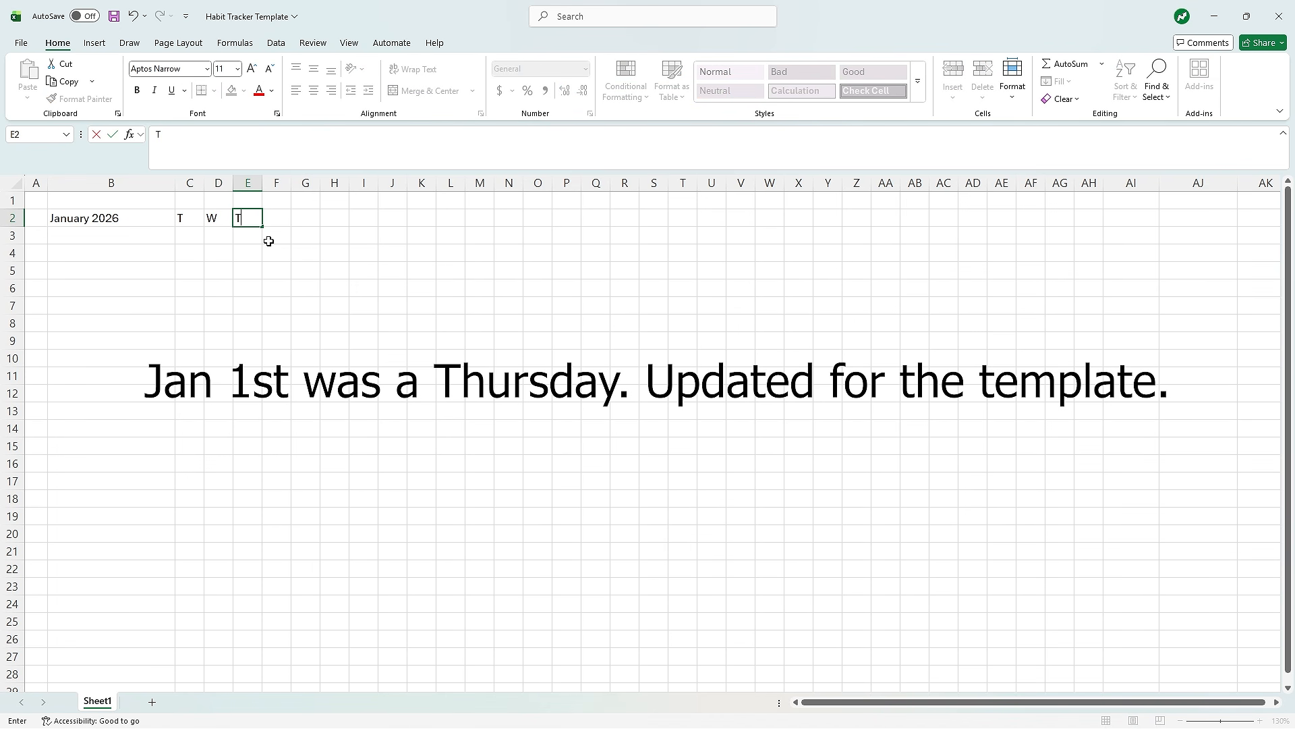
key("Tab")
type("F")
key("Tab")
type("S")
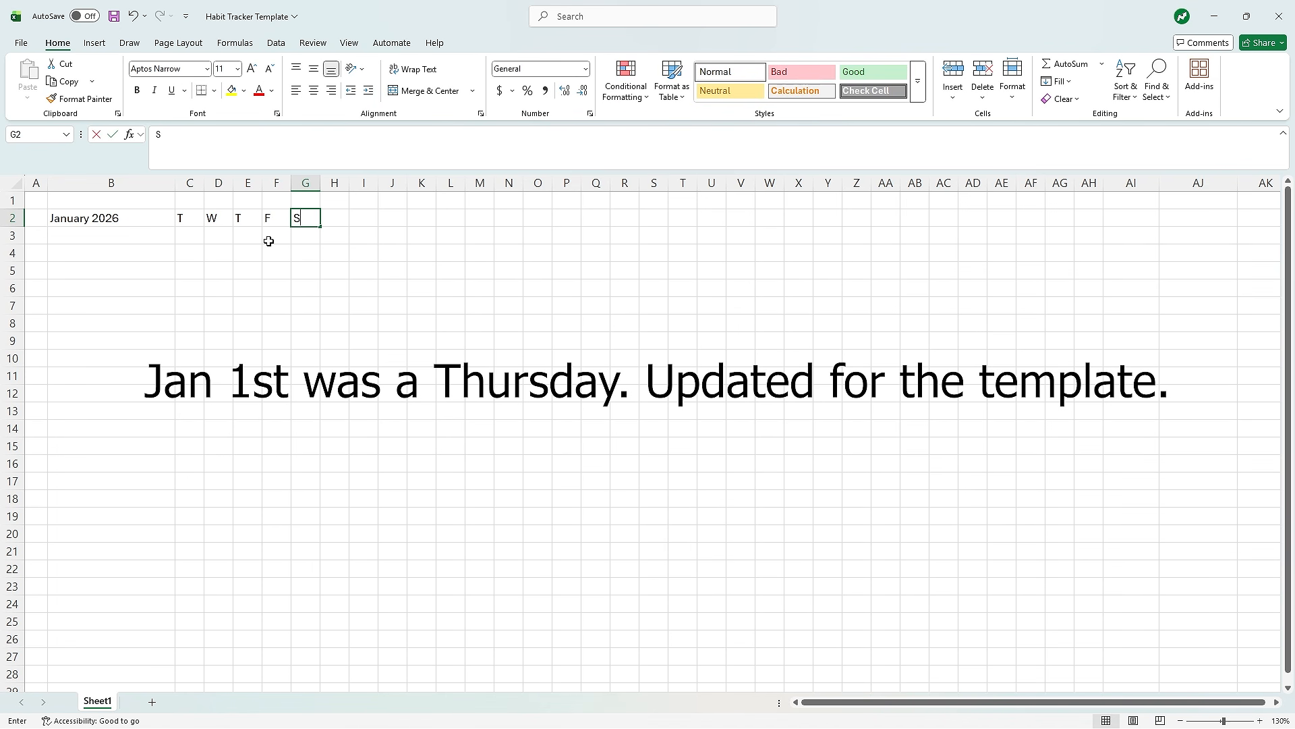
key("Tab")
type("S")
key("Tab")
type("M")
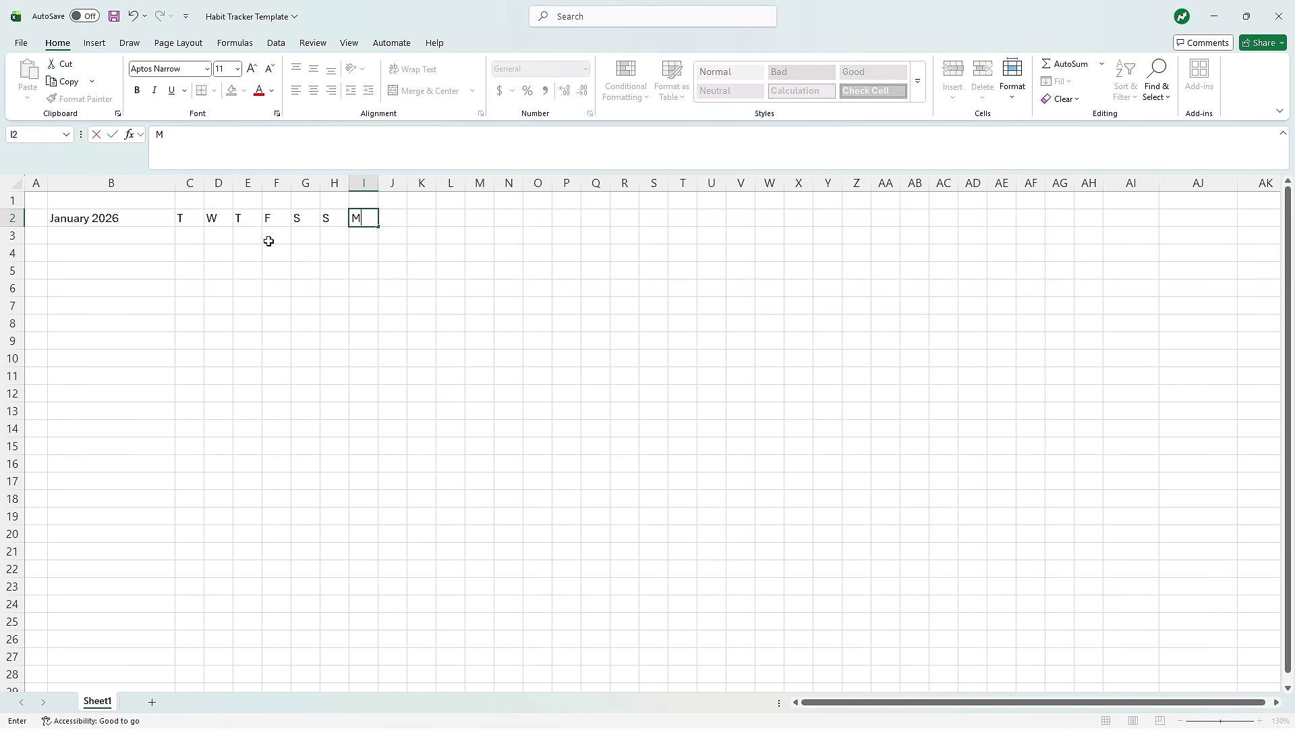
key("Tab")
- Copy the seven weekday initials in C2:I2 and paste them at J2, Q2 and X2
left_click_drag(179, 217, 356, 217)
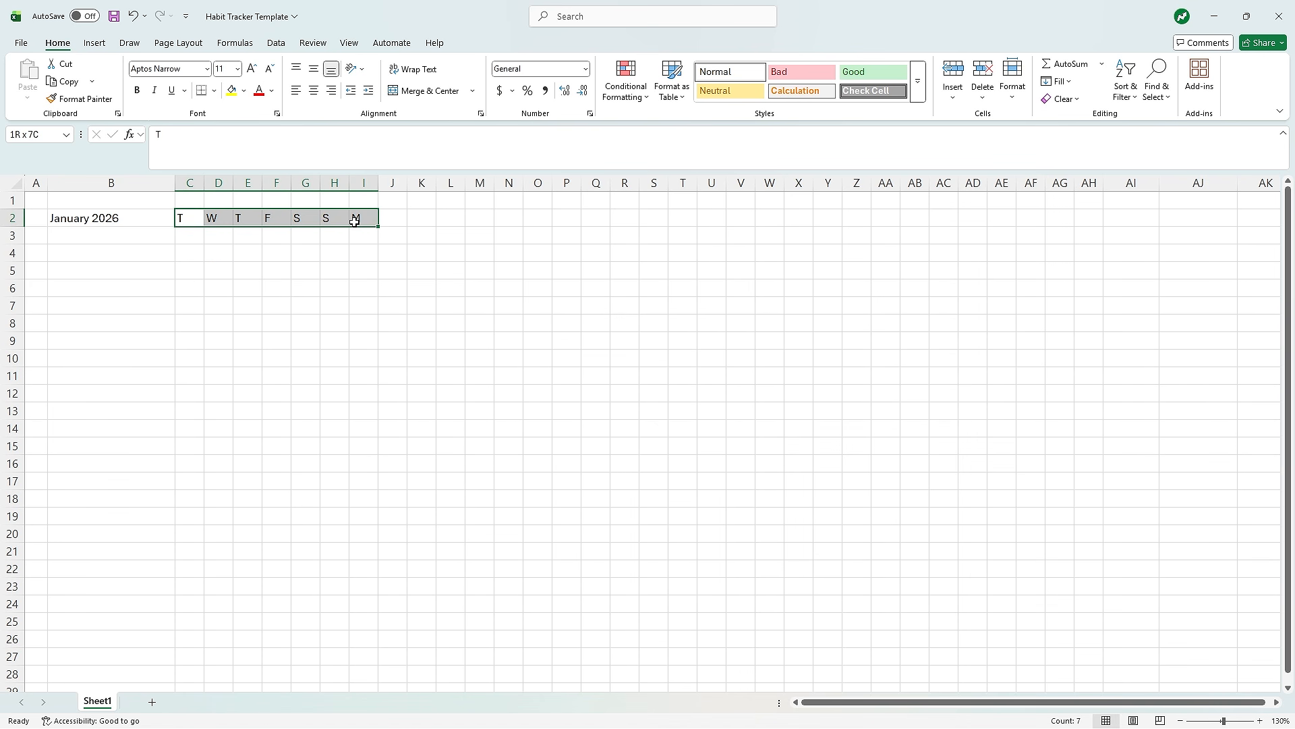
key("ctrl+c")
left_click(391, 219)
key("ctrl+v")
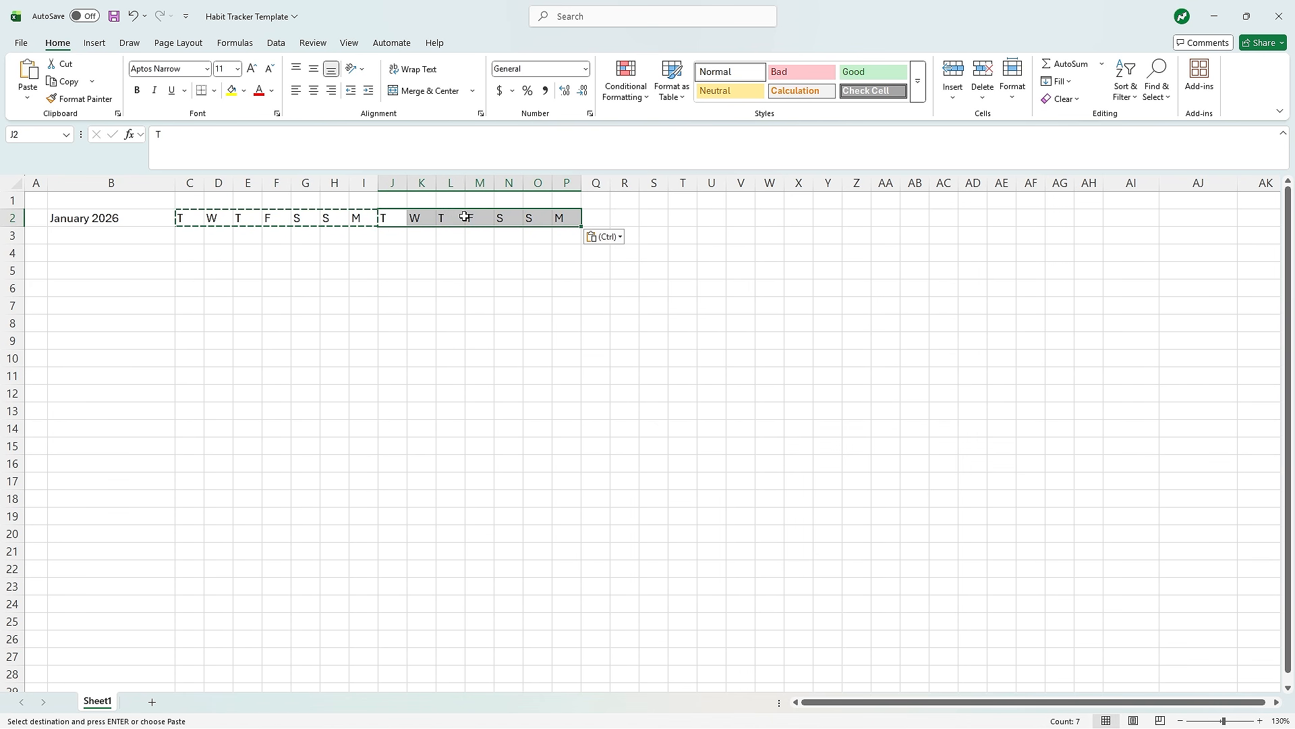
left_click(590, 217)
key("ctrl+v")
left_click(801, 216)
key("ctrl+v")
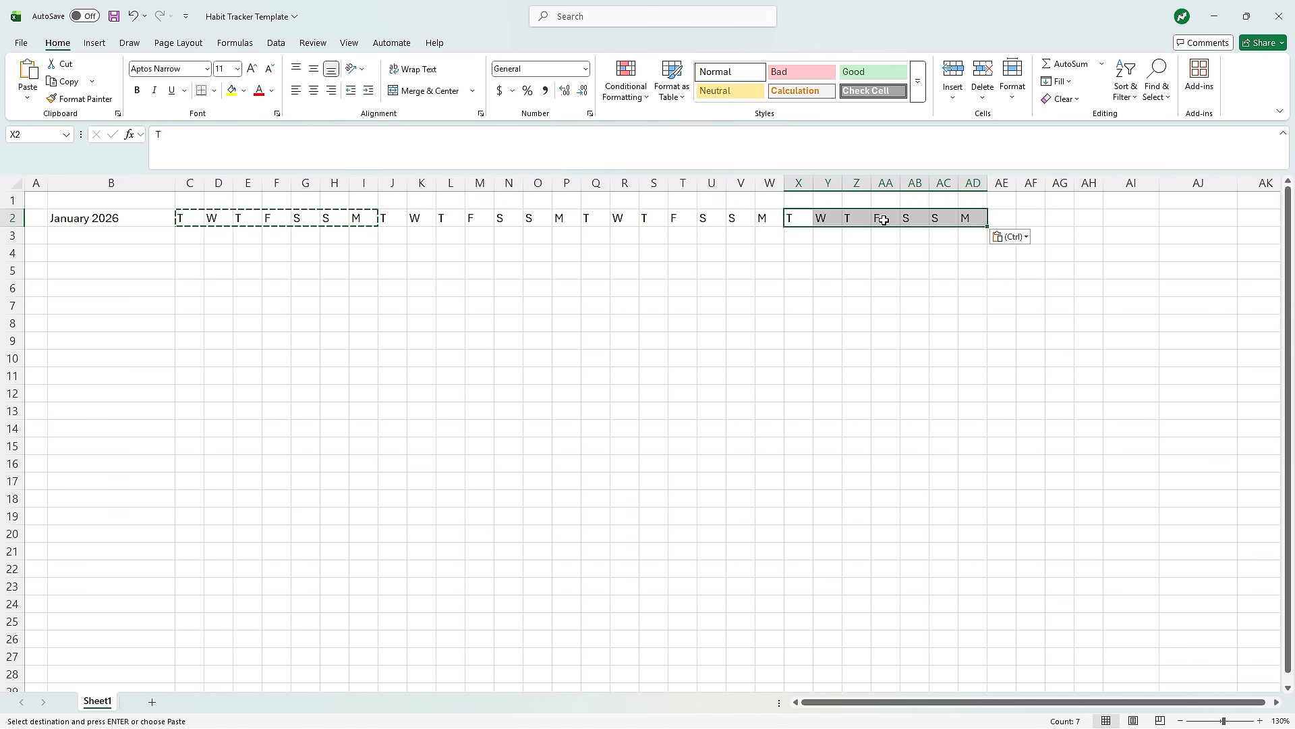
- Extend the weekday row with the initials T, W, T in cells AE2 through AG2
left_click(1002, 218)
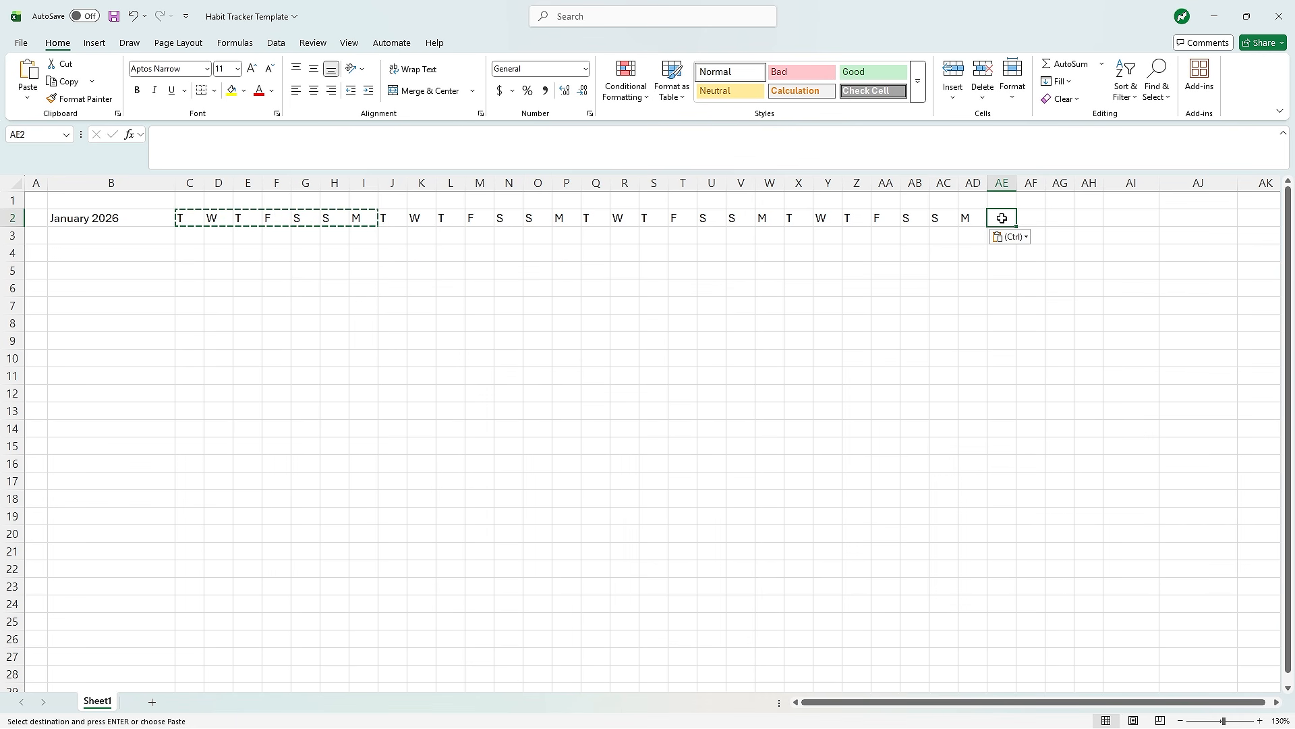
type("T")
key("Tab")
type("W")
key("Tab")
type("T")
key("Tab")
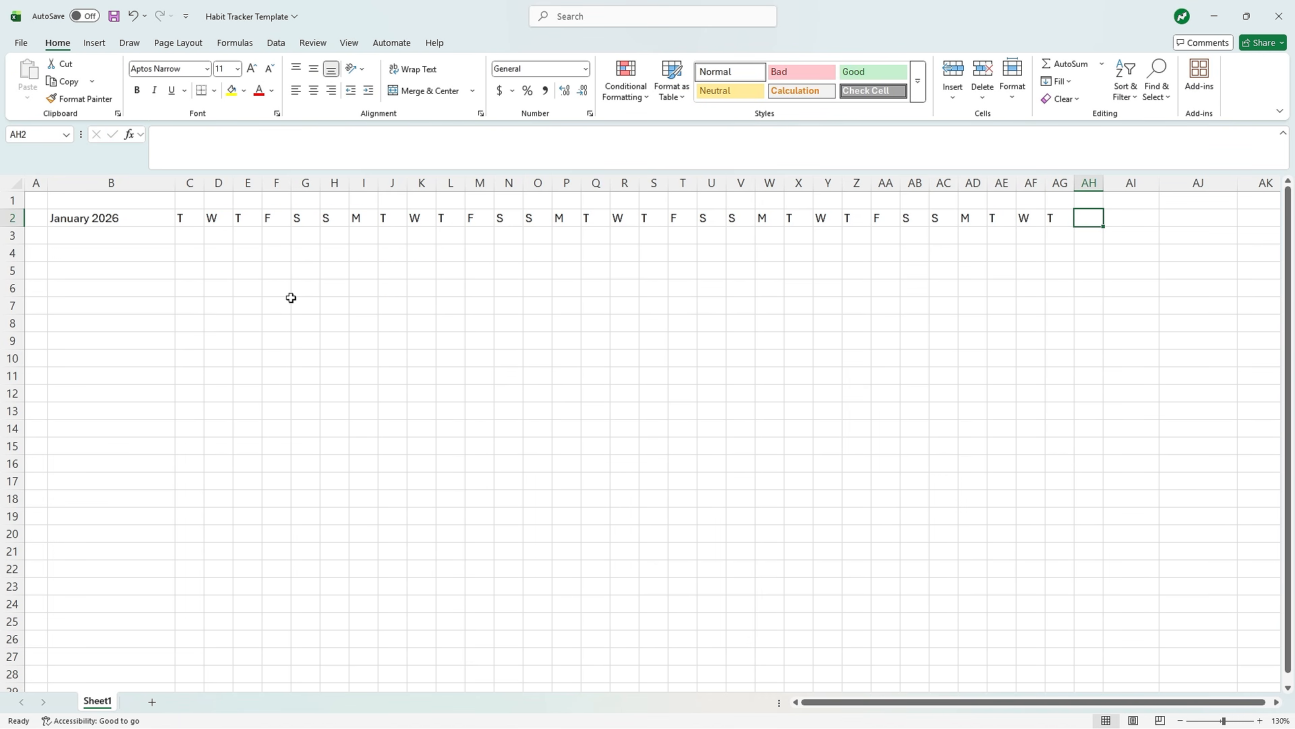
- Enter the header "Habit" in cell B3, directly under the month title
left_click(113, 238)
left_click(121, 271)
left_click(105, 235)
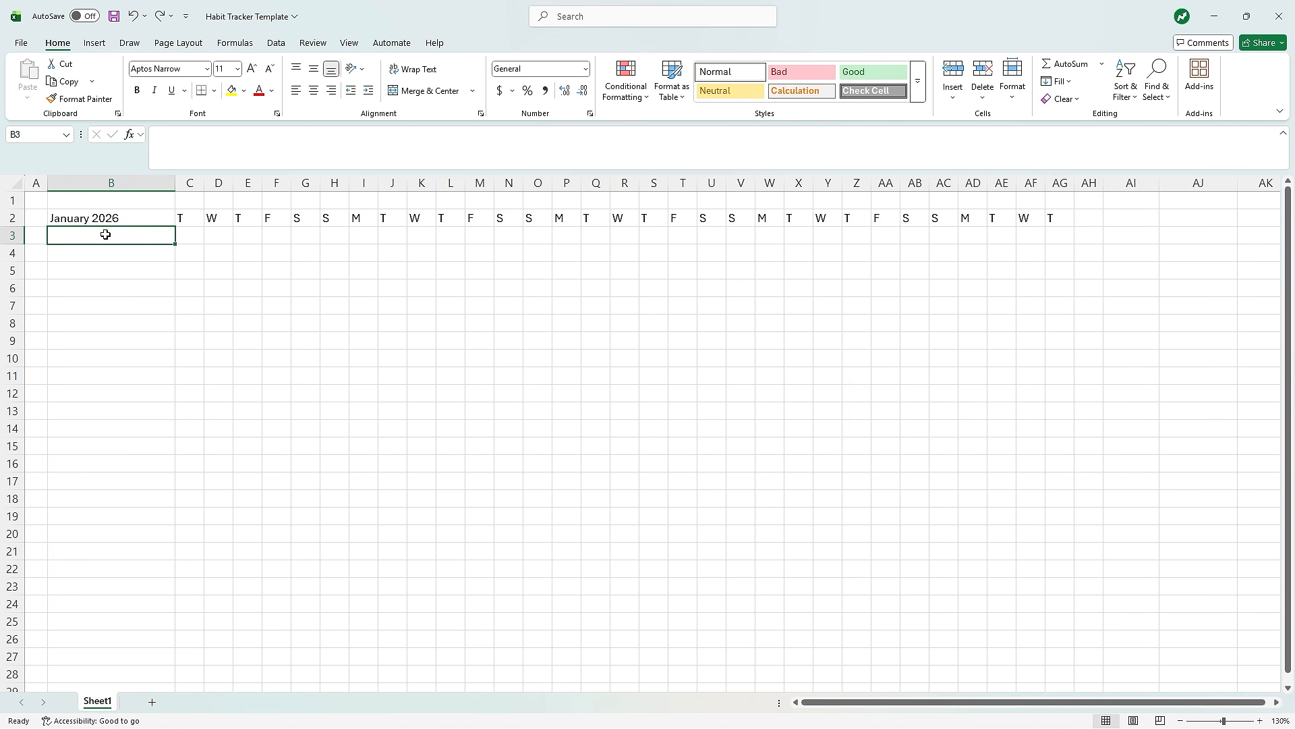
type("Habit")
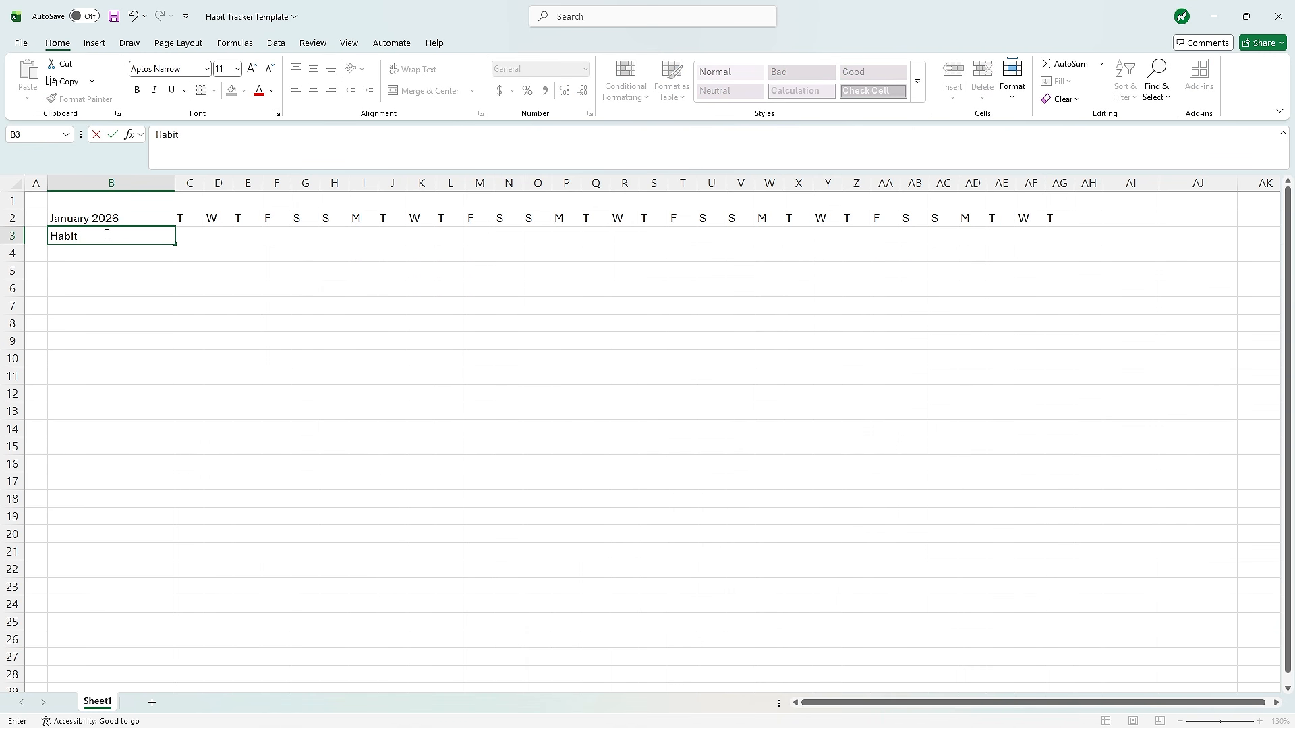
key("Tab")
- Enter the day numbers starting with 1, 2, 3 from cell C3 and fill the series across to 31 in AG3
type("1")
key("Tab")
type("2")
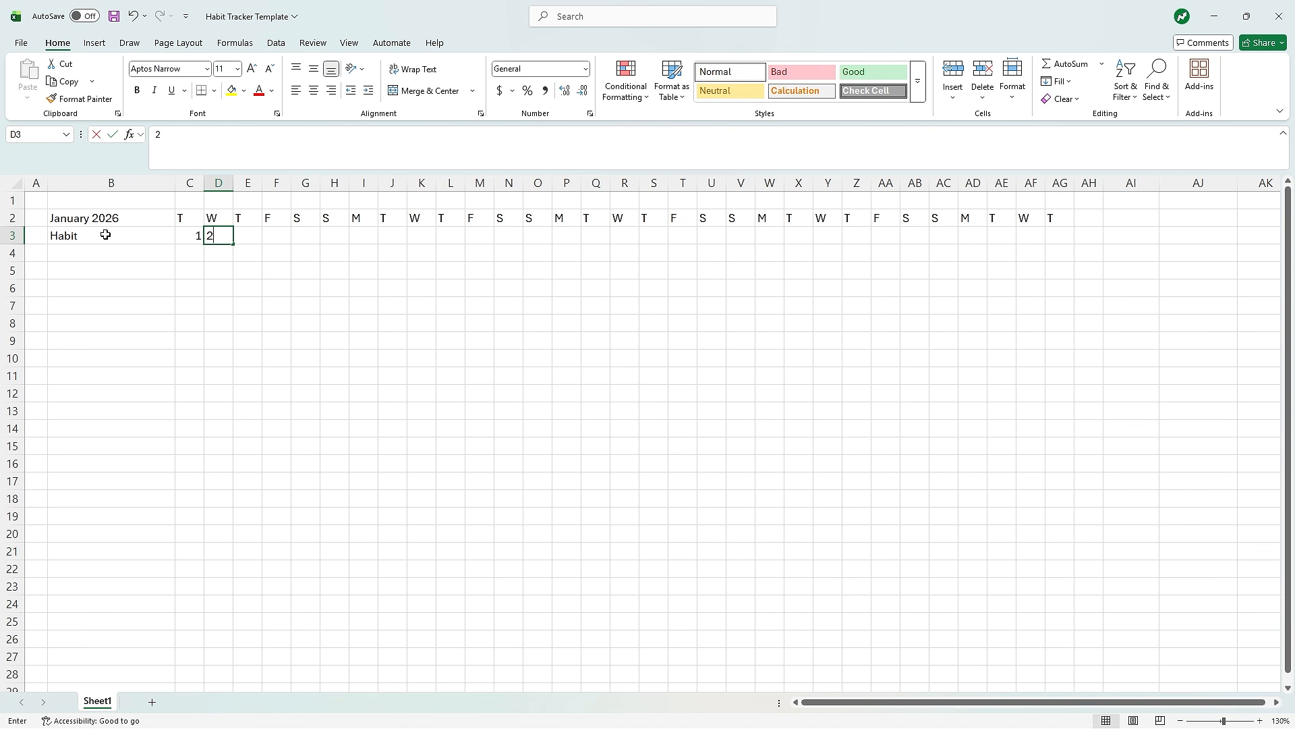
key("Tab")
type("3")
left_click_drag(185, 240, 1066, 230)
left_click(268, 232)
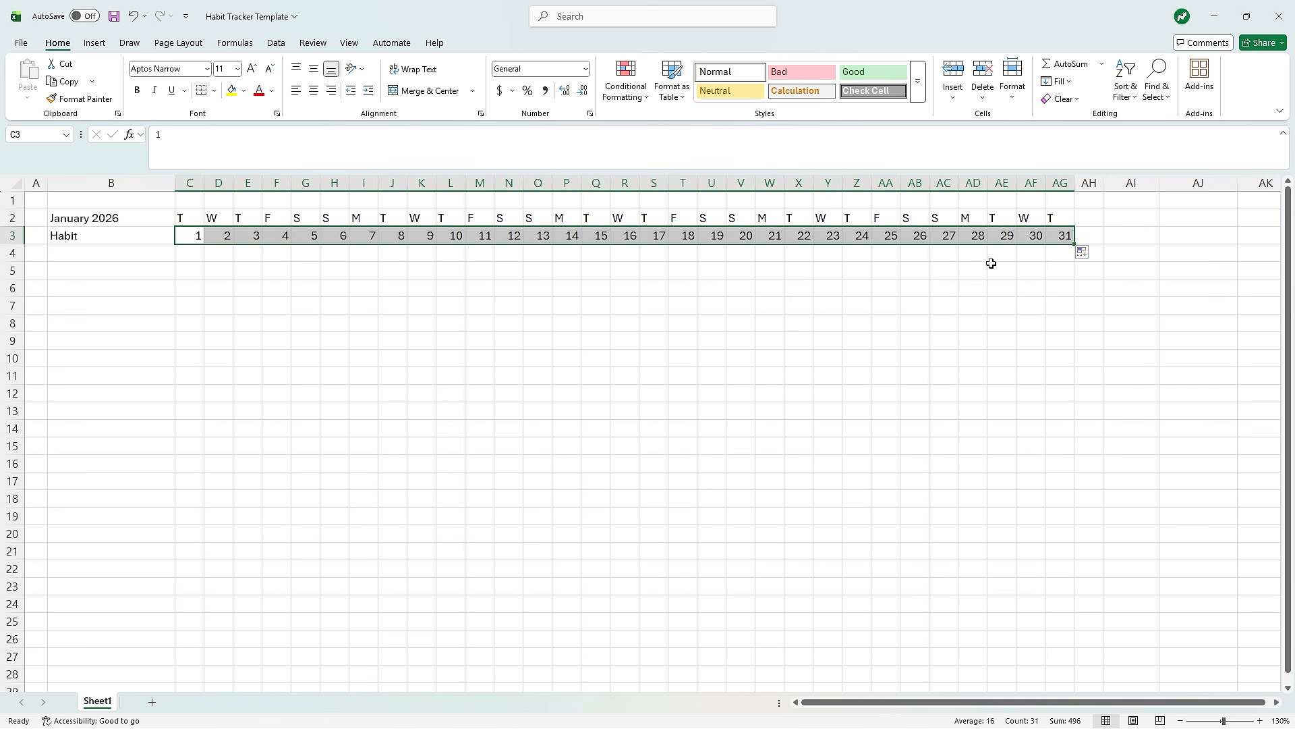
- Enter "Habit #1" in cell B4 and fill the series down to Habit #20 in B23
left_click(111, 251)
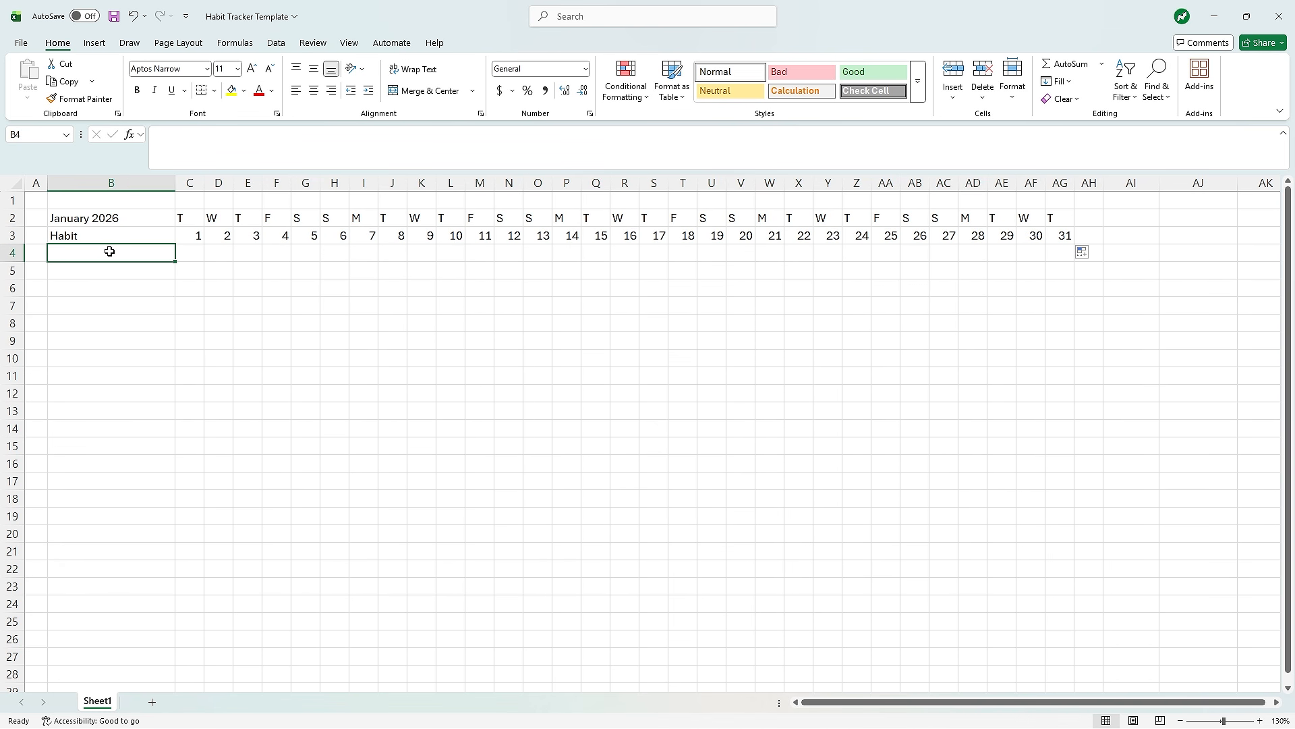
type("Habit #1")
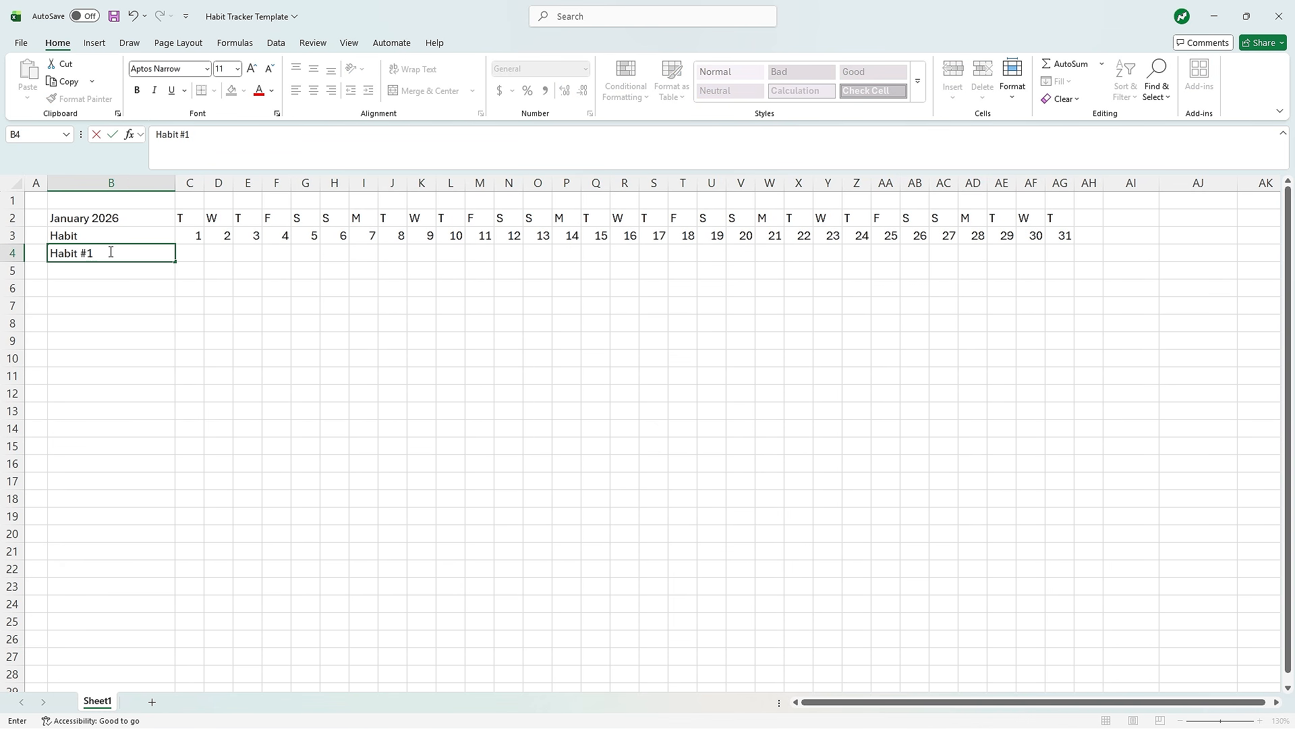
key("Tab")
left_click(107, 251)
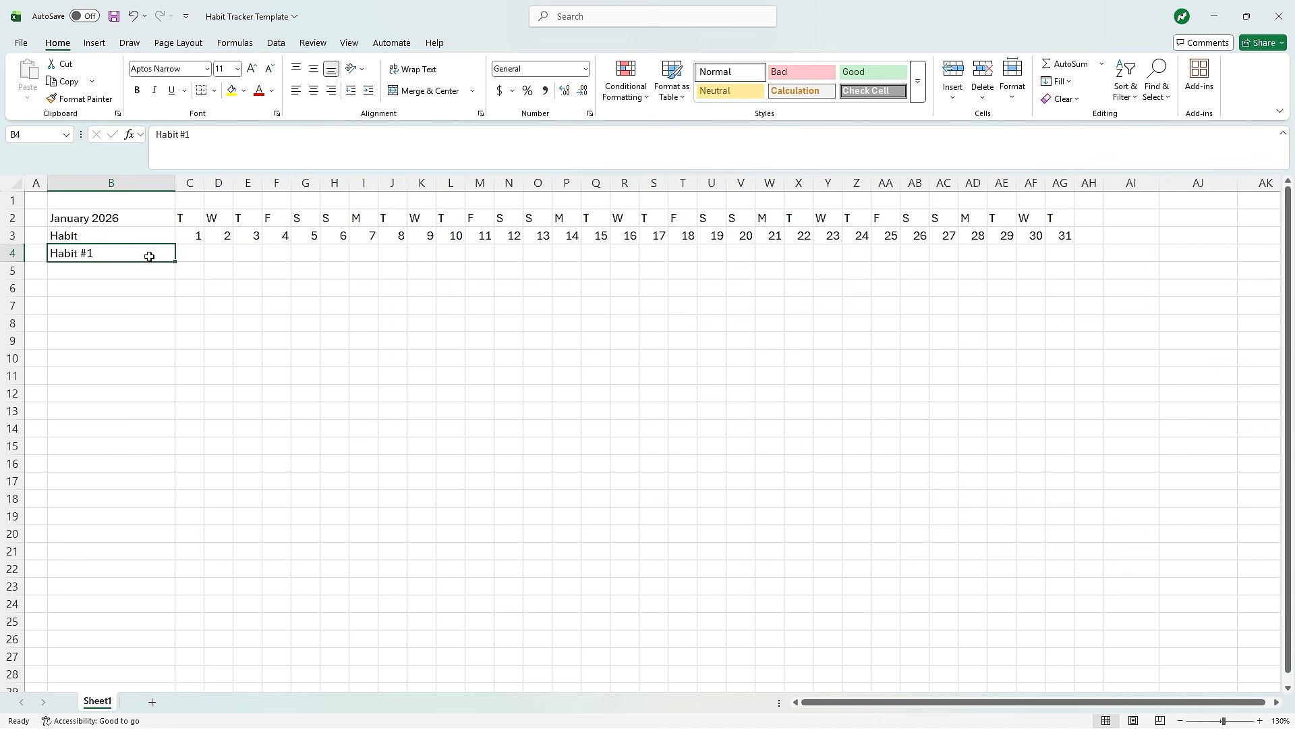
left_click_drag(175, 262, 178, 592)
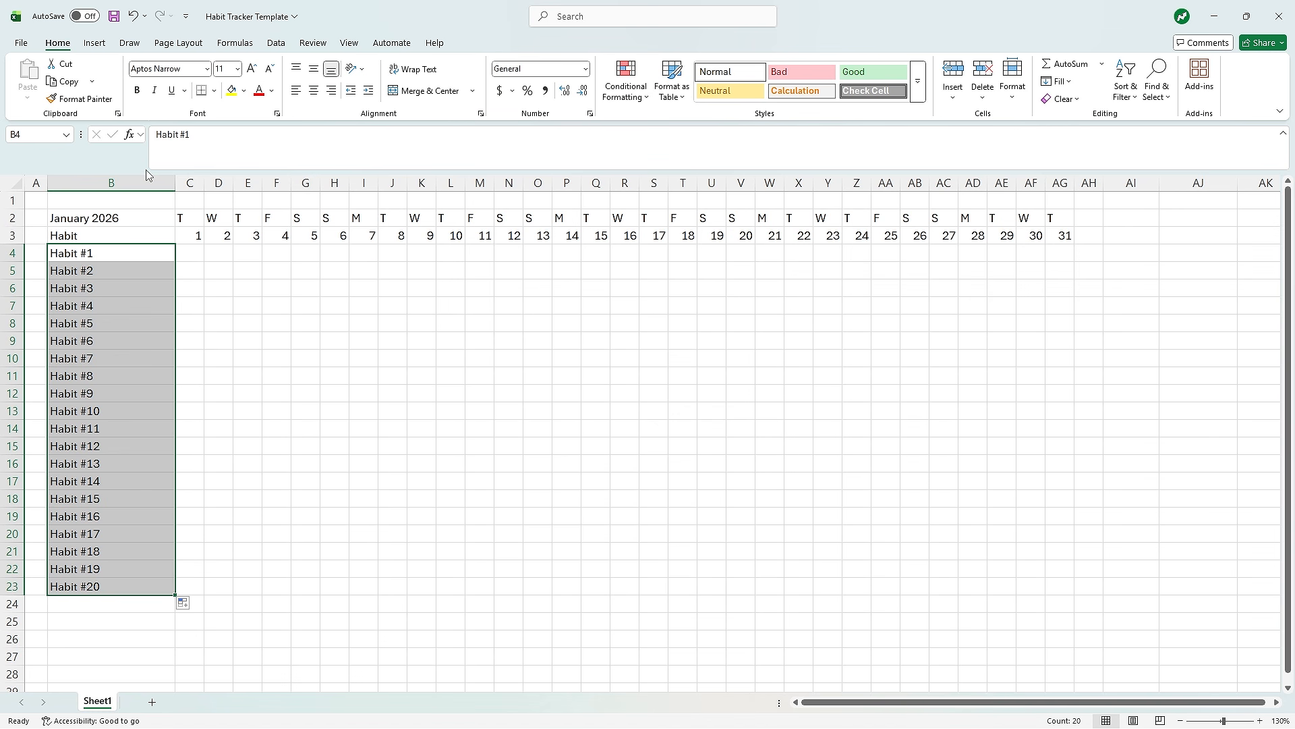
- Center the contents of all cells in the sheet horizontally
left_click(15, 182)
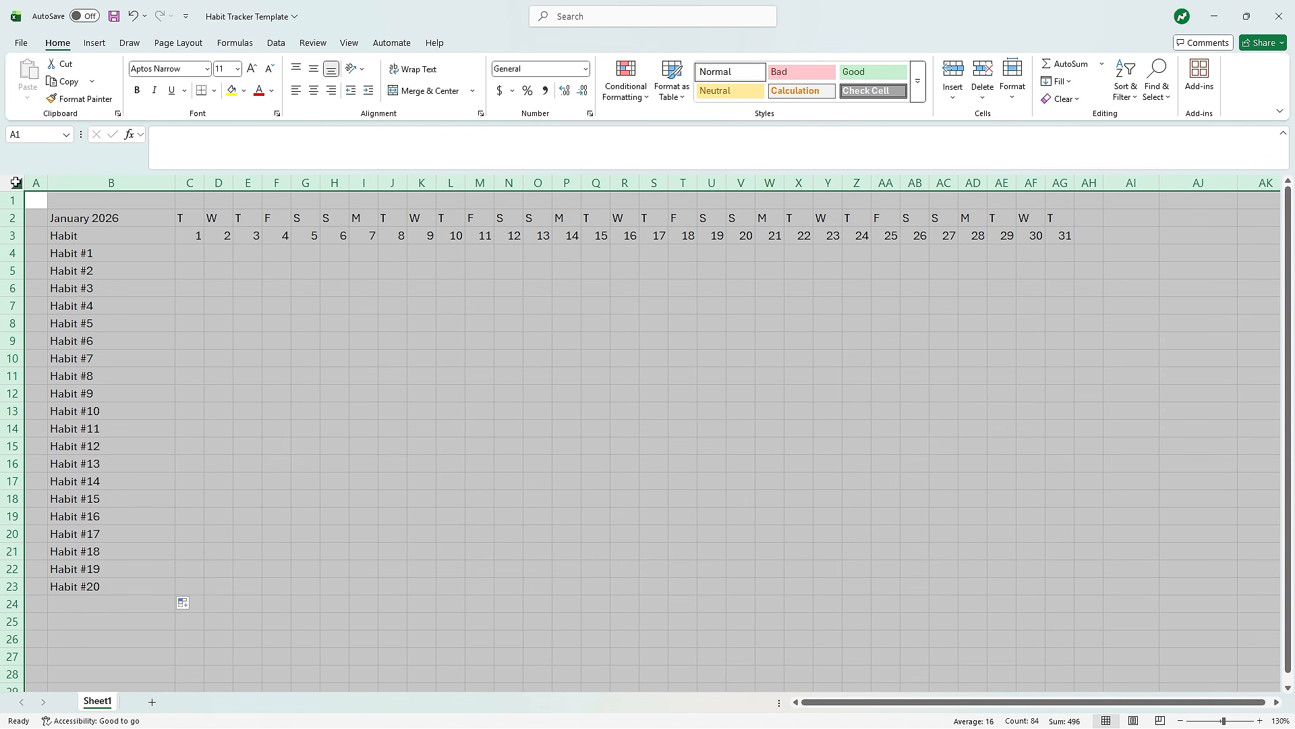
left_click(316, 90)
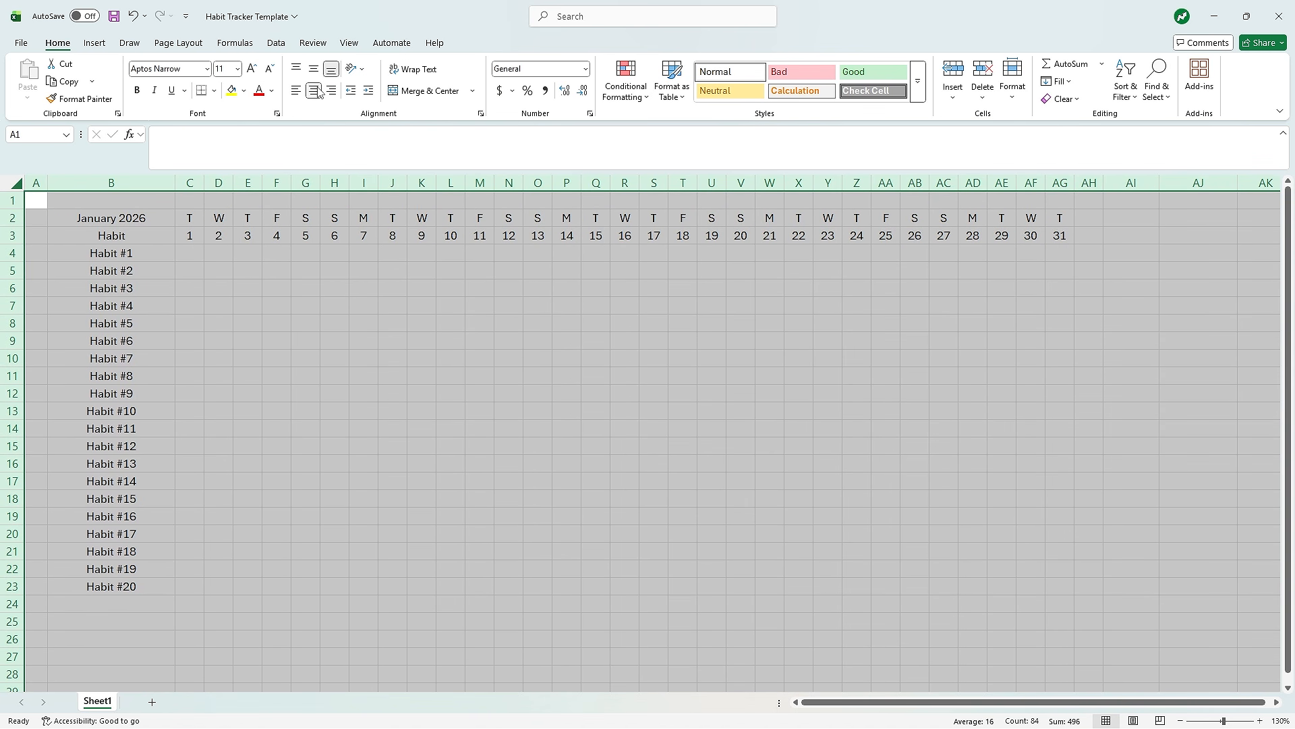
left_click(369, 275)
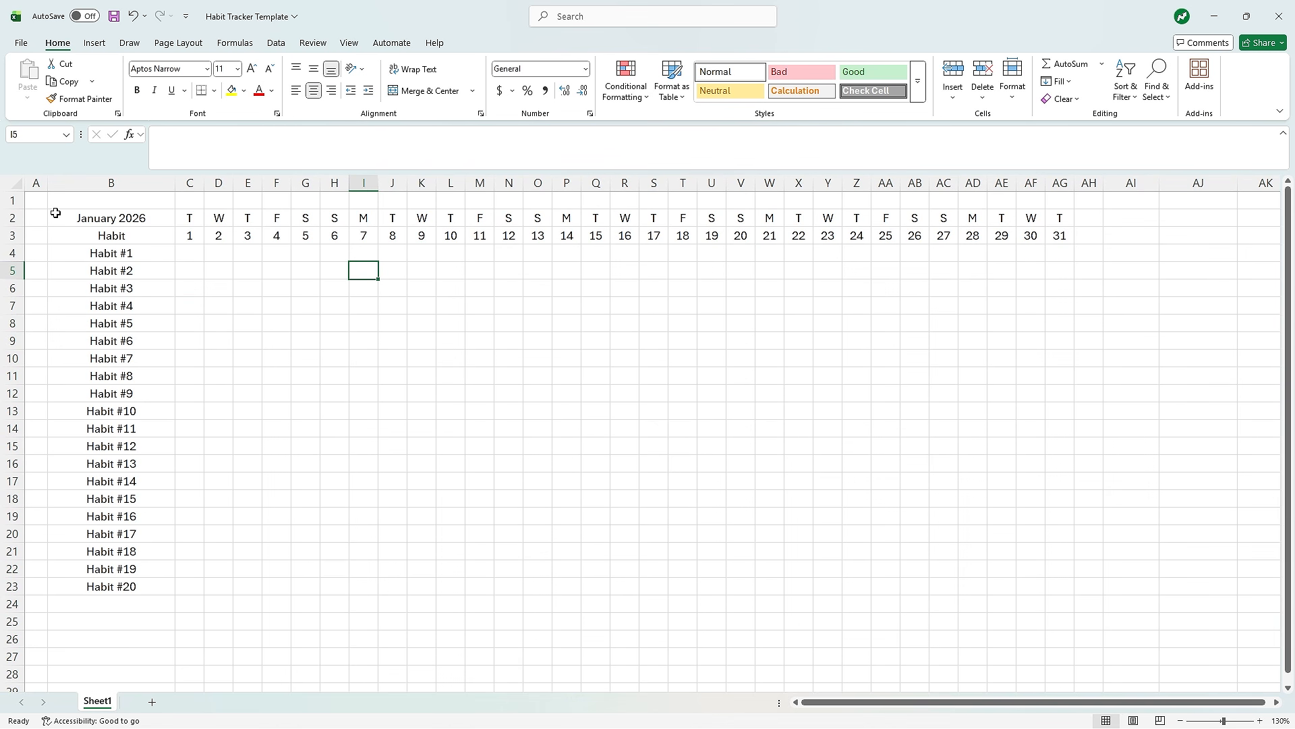
- Make the text in header rows 2 and 3 bold
left_click(4, 221)
left_click_drag(4, 223, 5, 240)
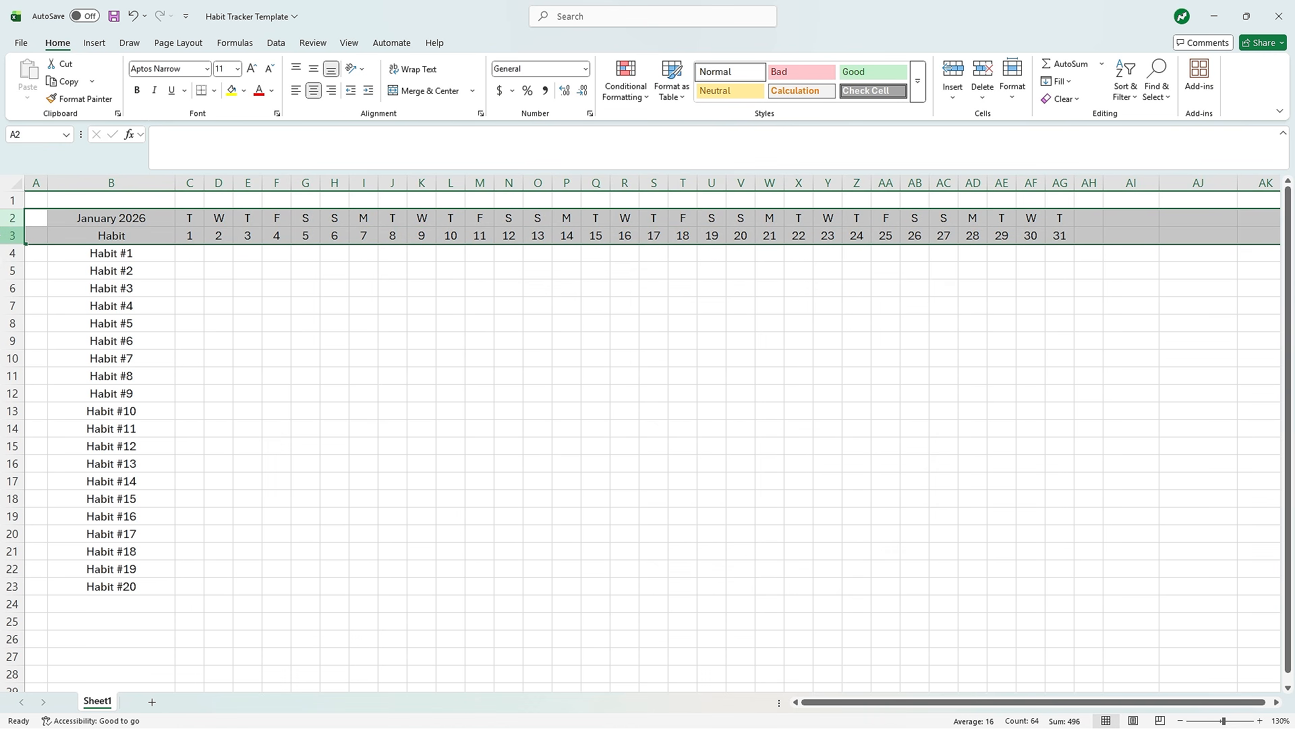
left_click(137, 89)
left_click(649, 371)
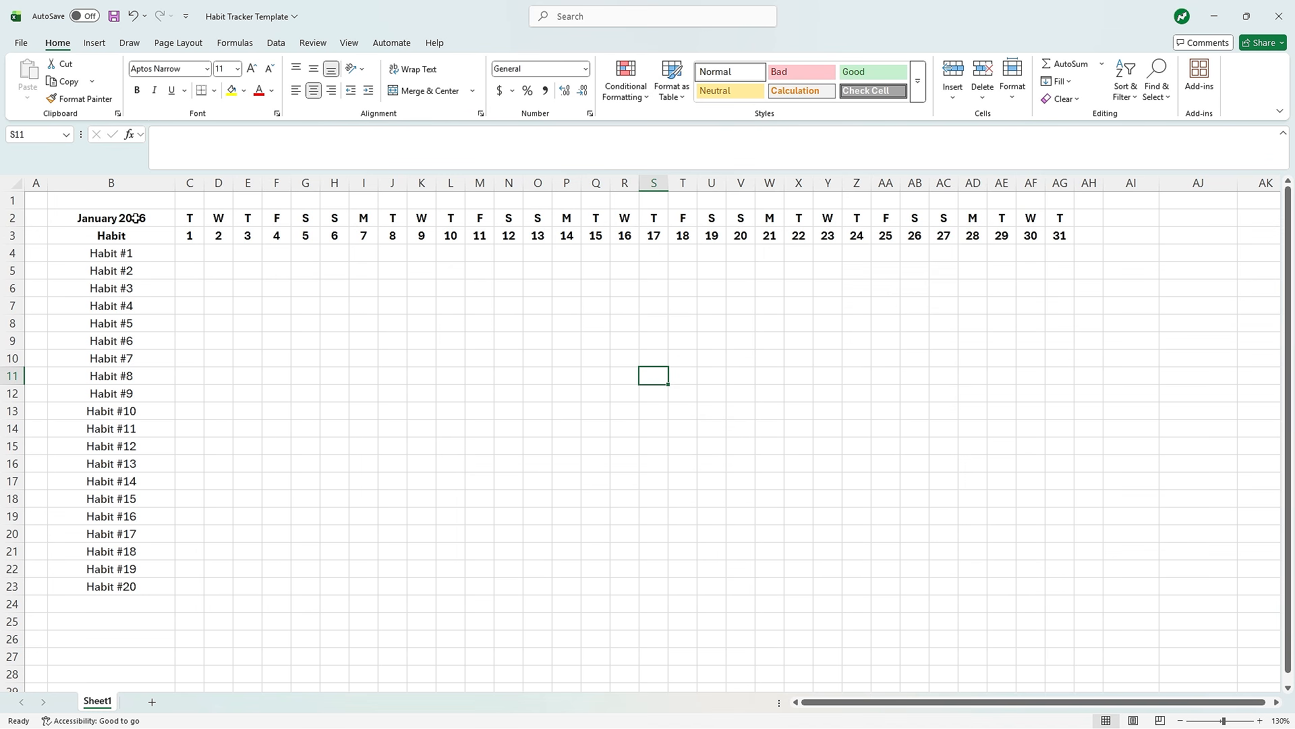
- Fill the month and weekday row B2:AG2 with the darkest shade of the bright blue theme color and make its text white
left_click_drag(135, 218, 980, 211)
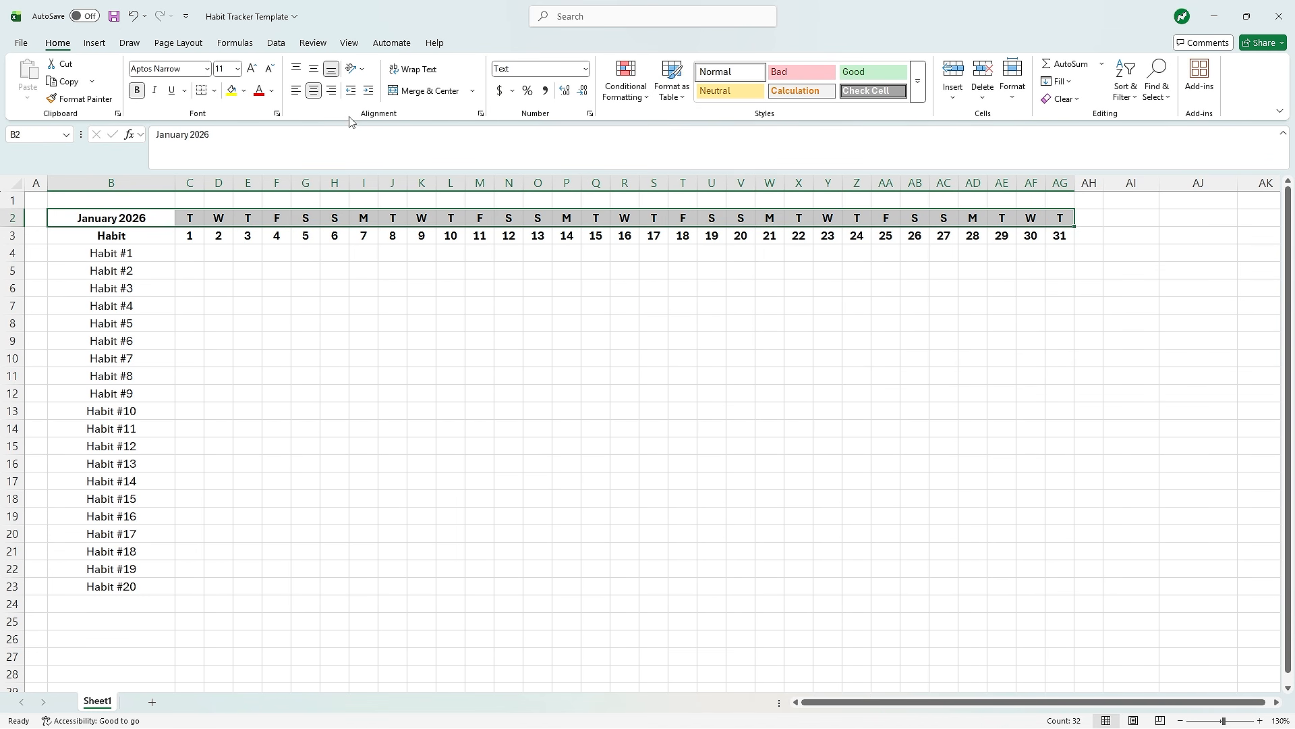
left_click(244, 94)
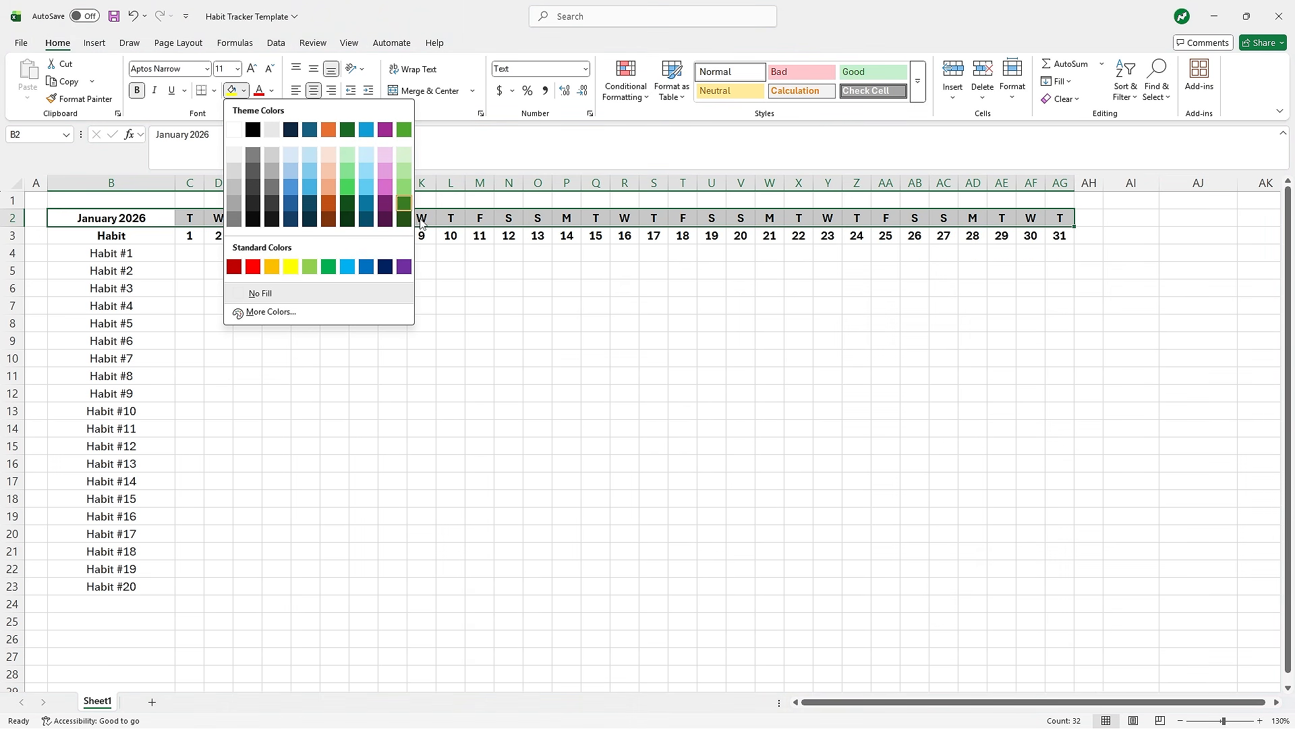
left_click(370, 222)
left_click(271, 91)
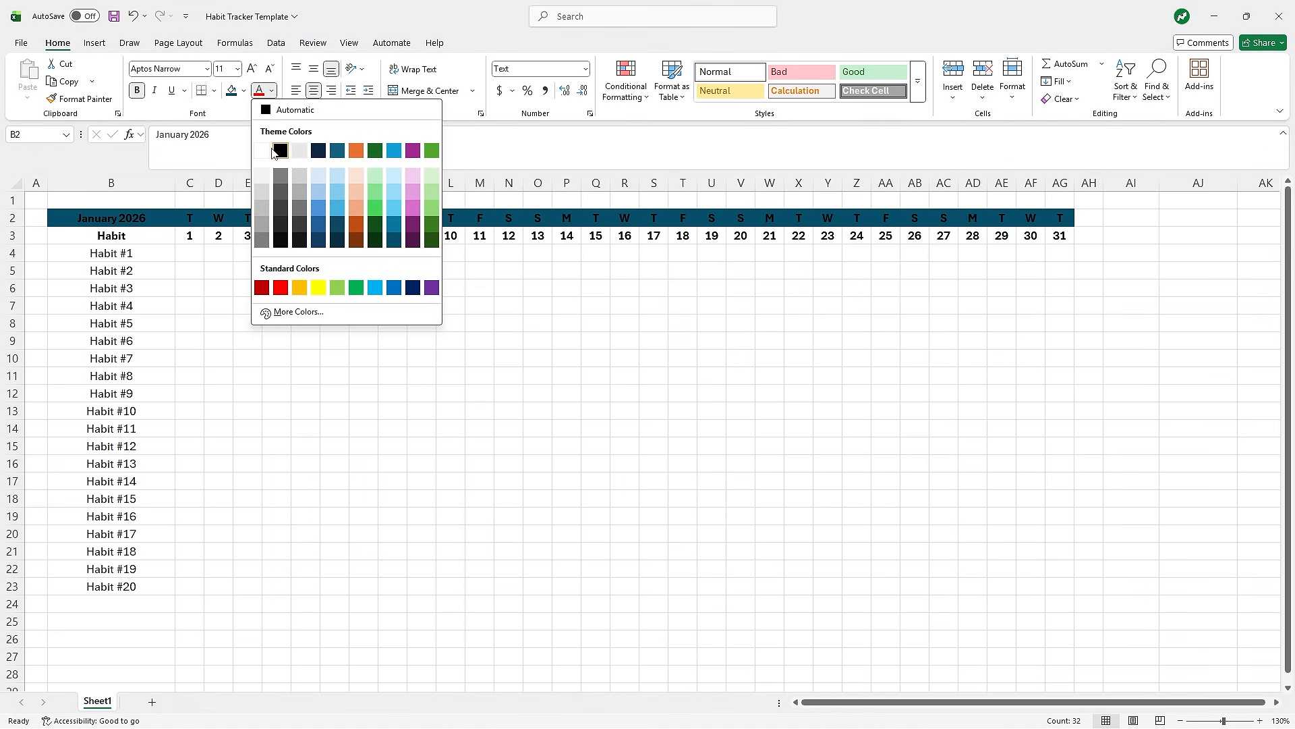
left_click(262, 152)
- Fill the day number row B3:AG3 with the second-darkest shade of the bright blue theme color and make its text white
left_click_drag(133, 231, 1059, 238)
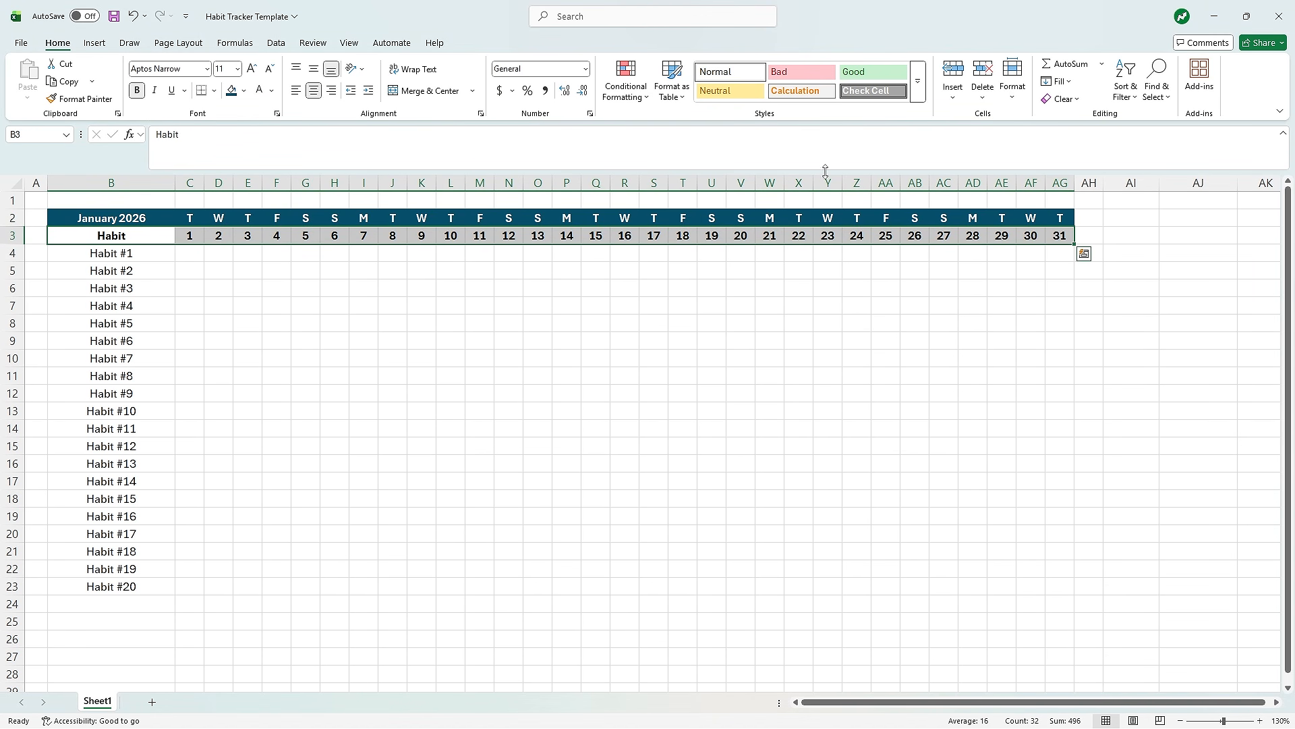
left_click(245, 90)
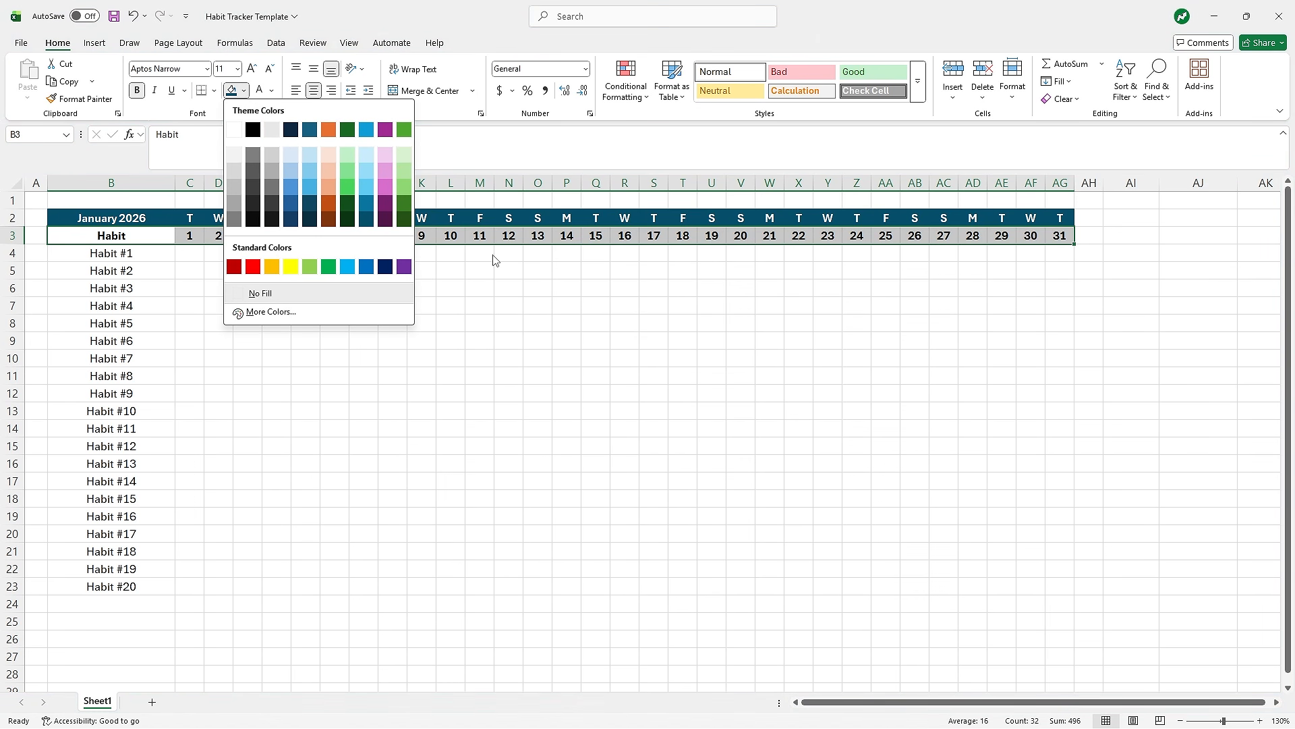
left_click(365, 211)
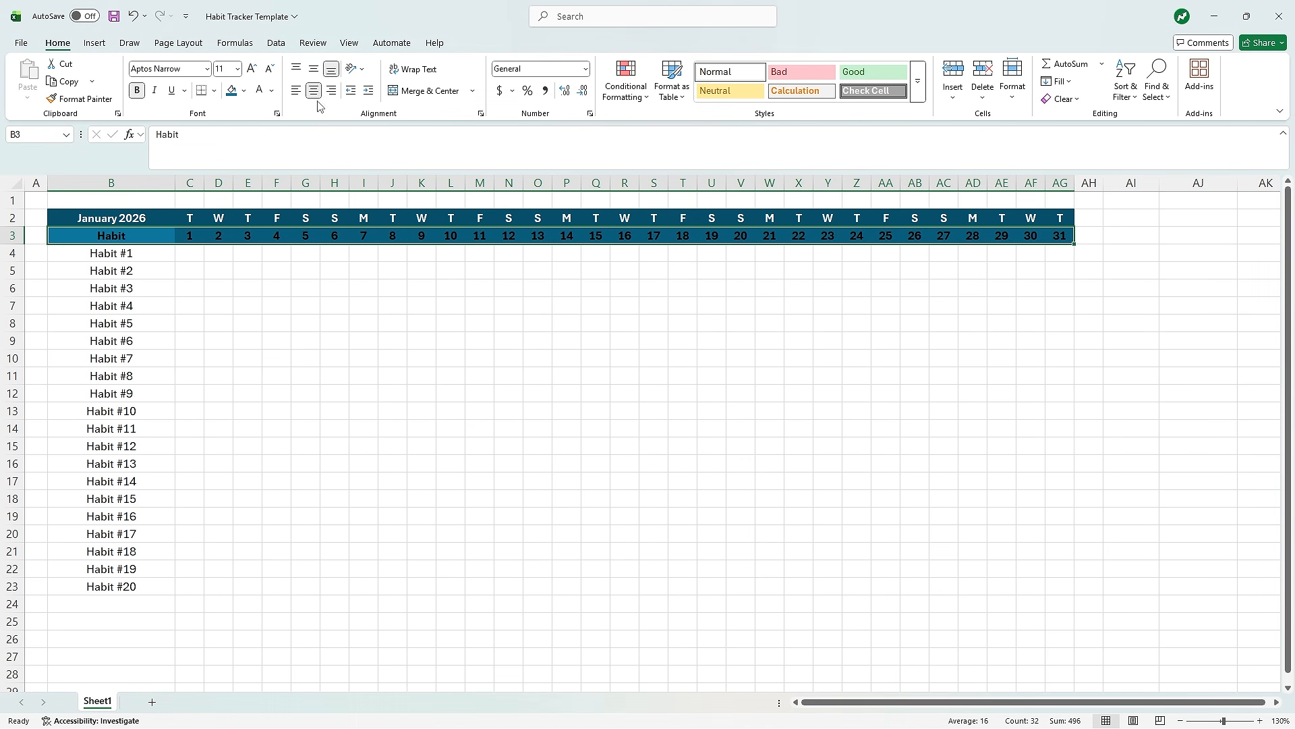
left_click(257, 98)
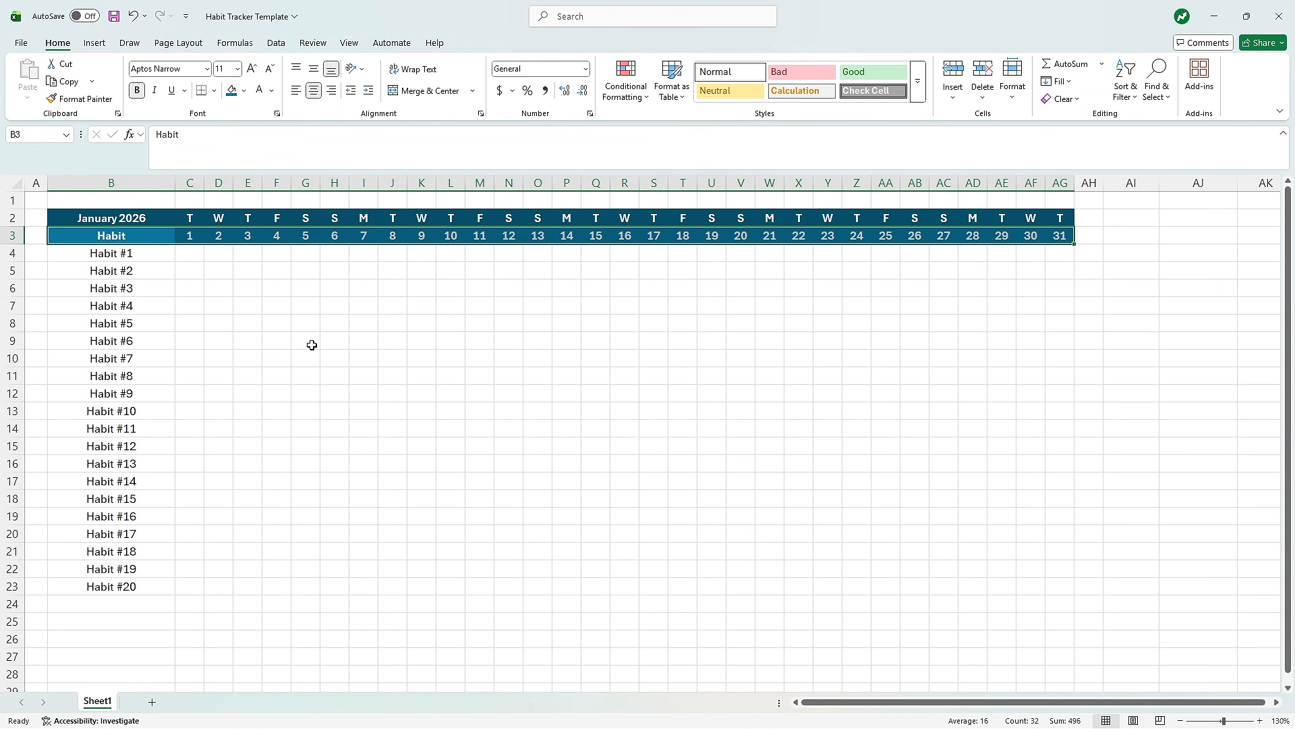
left_click_drag(312, 343, 307, 326)
- Apply All Borders to the whole tracker table B2:AG23
left_click_drag(133, 221, 1073, 586)
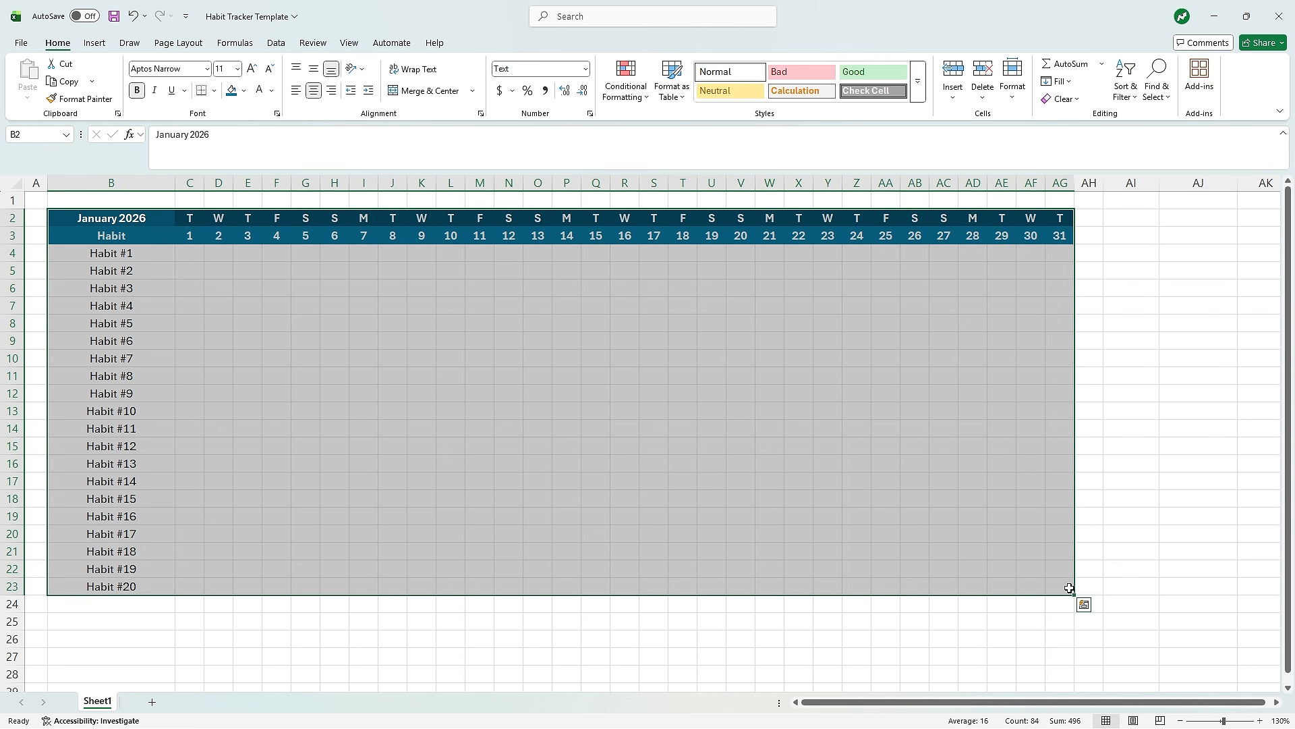
left_click(214, 92)
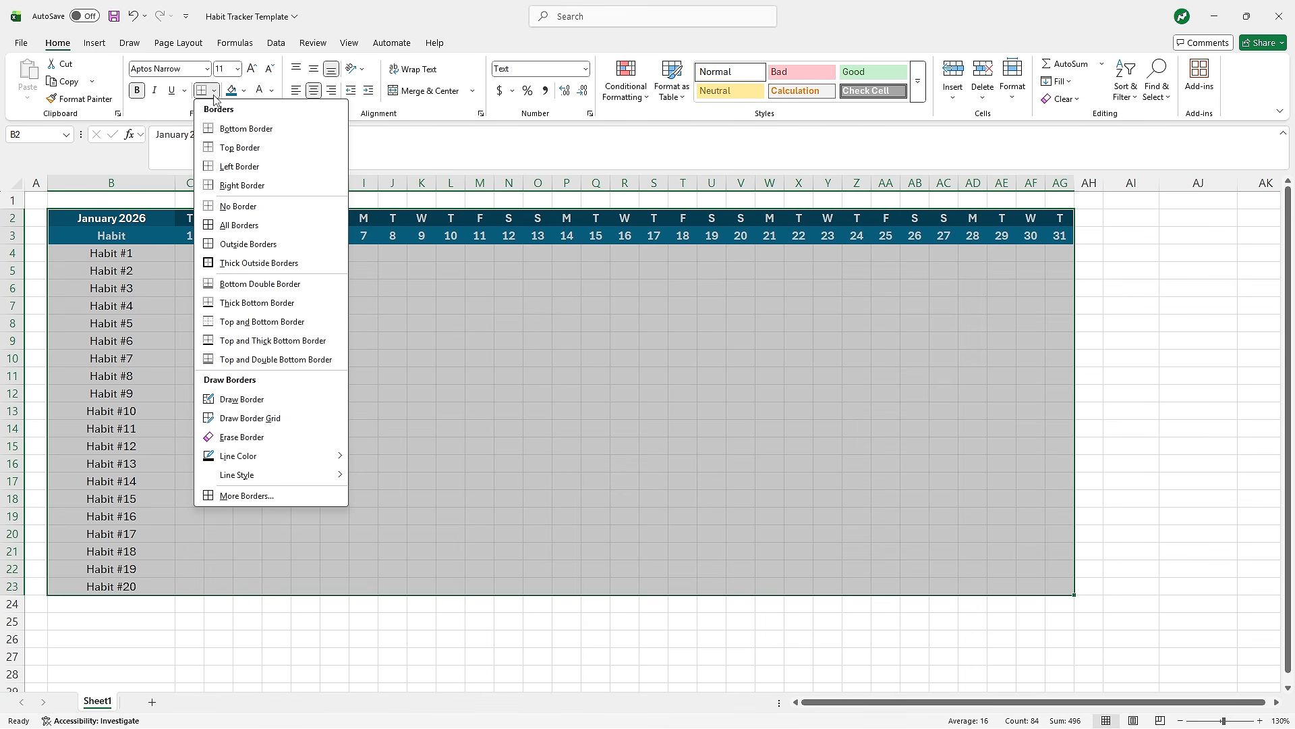
left_click(265, 225)
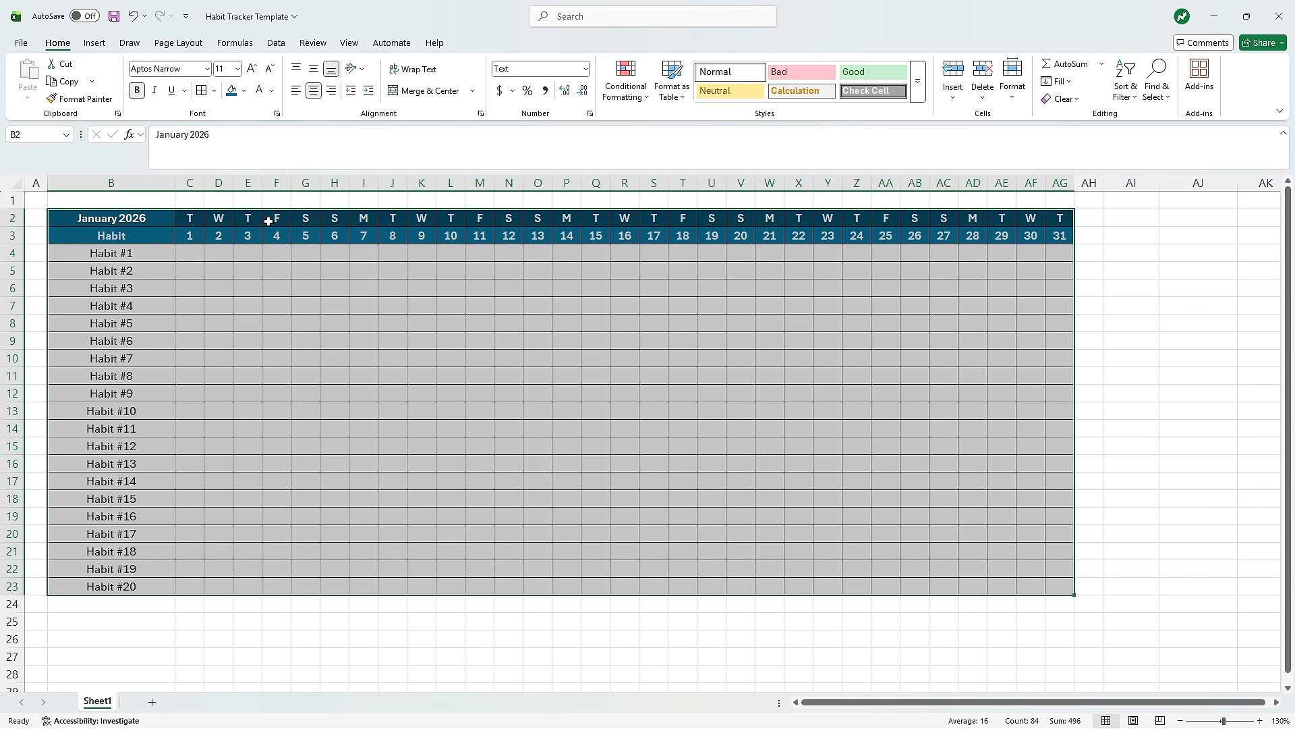
left_click(374, 367)
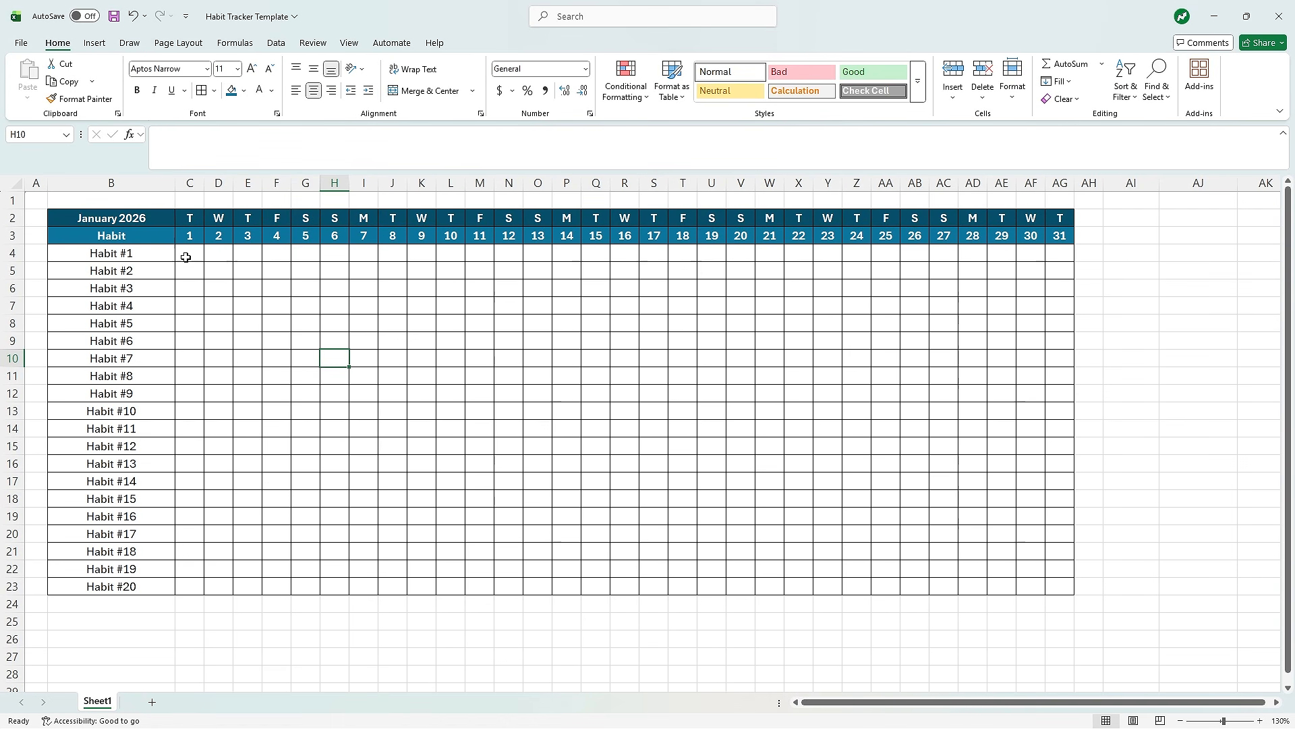
- Insert checkboxes in every day cell of the habit grid, C4:AG23
left_click_drag(183, 257, 1062, 593)
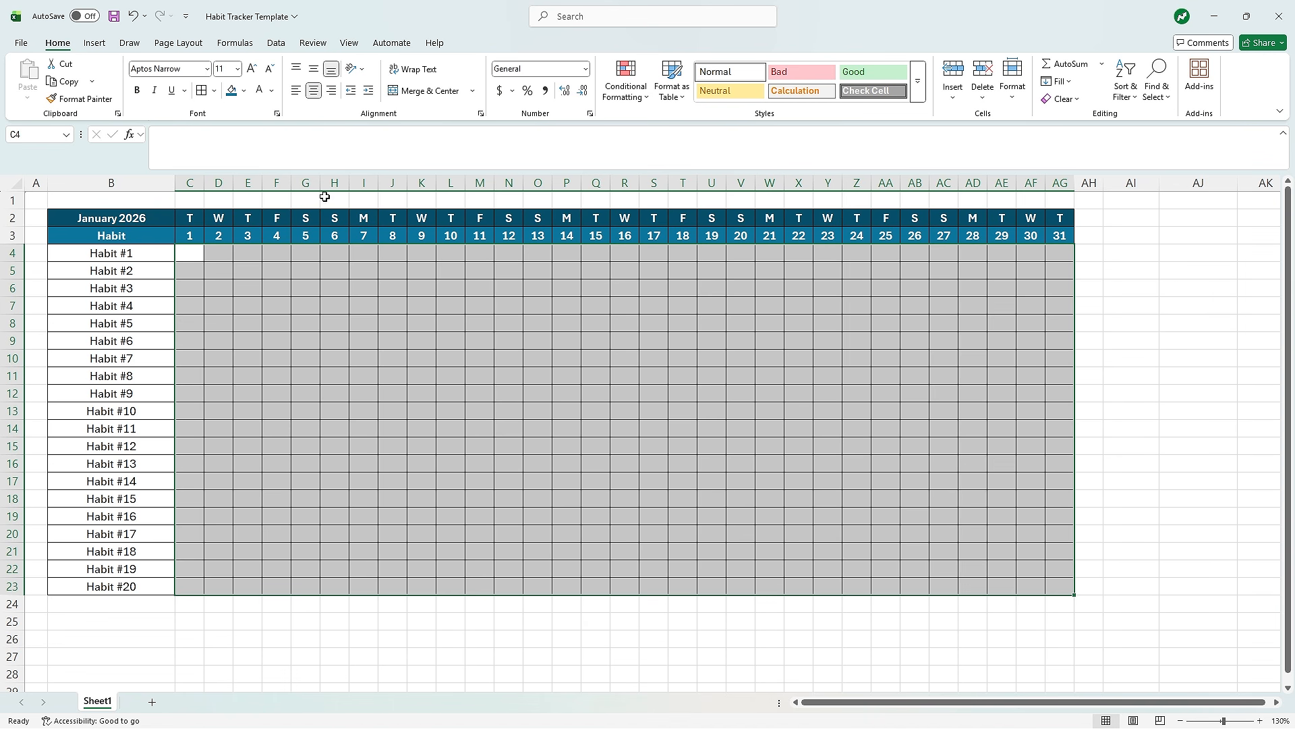
left_click(94, 43)
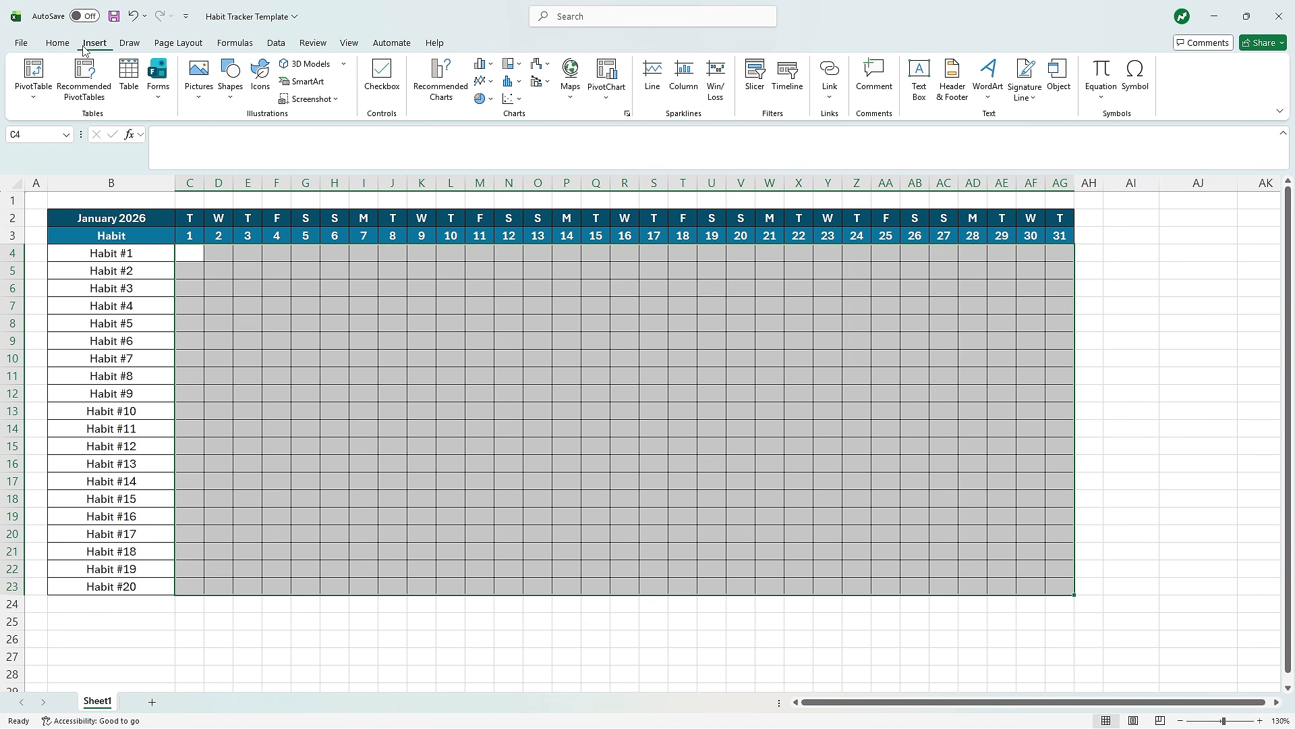
left_click(377, 79)
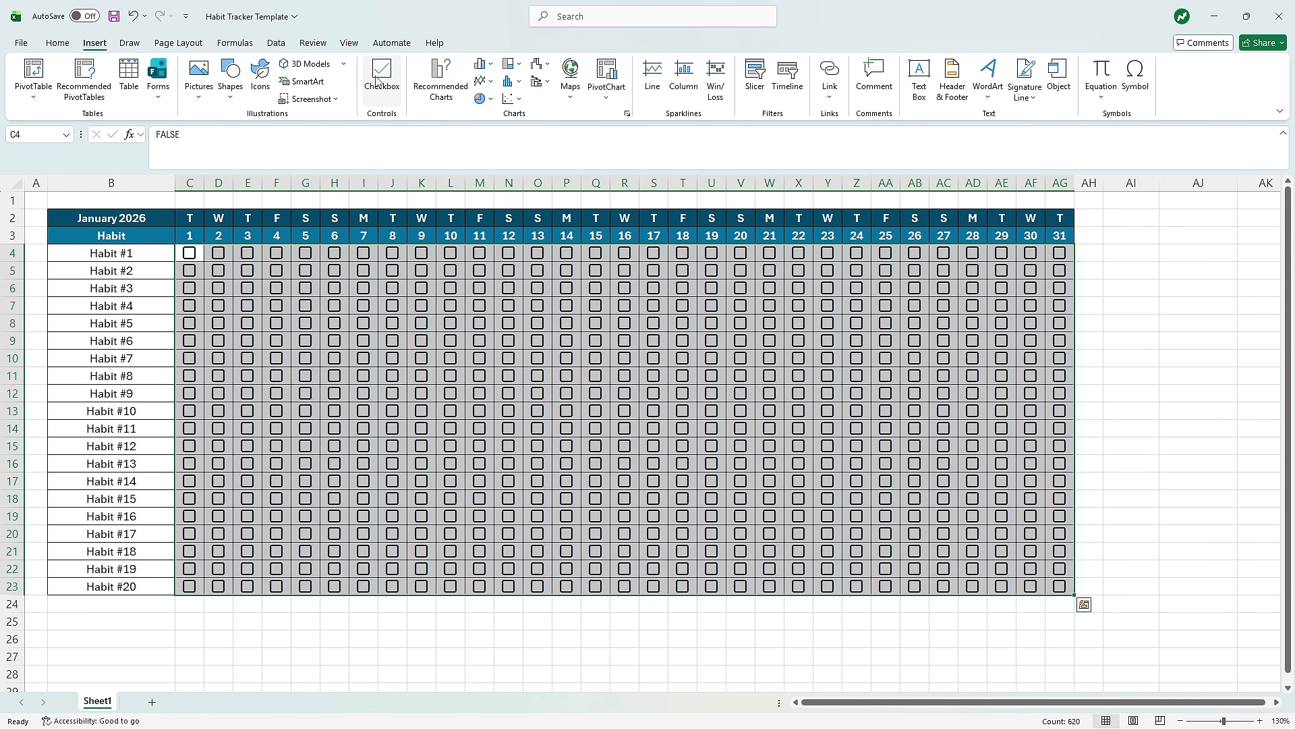
- Set the font color of the checkboxes in C4:AG23 to a medium grey theme shade
left_click(58, 45)
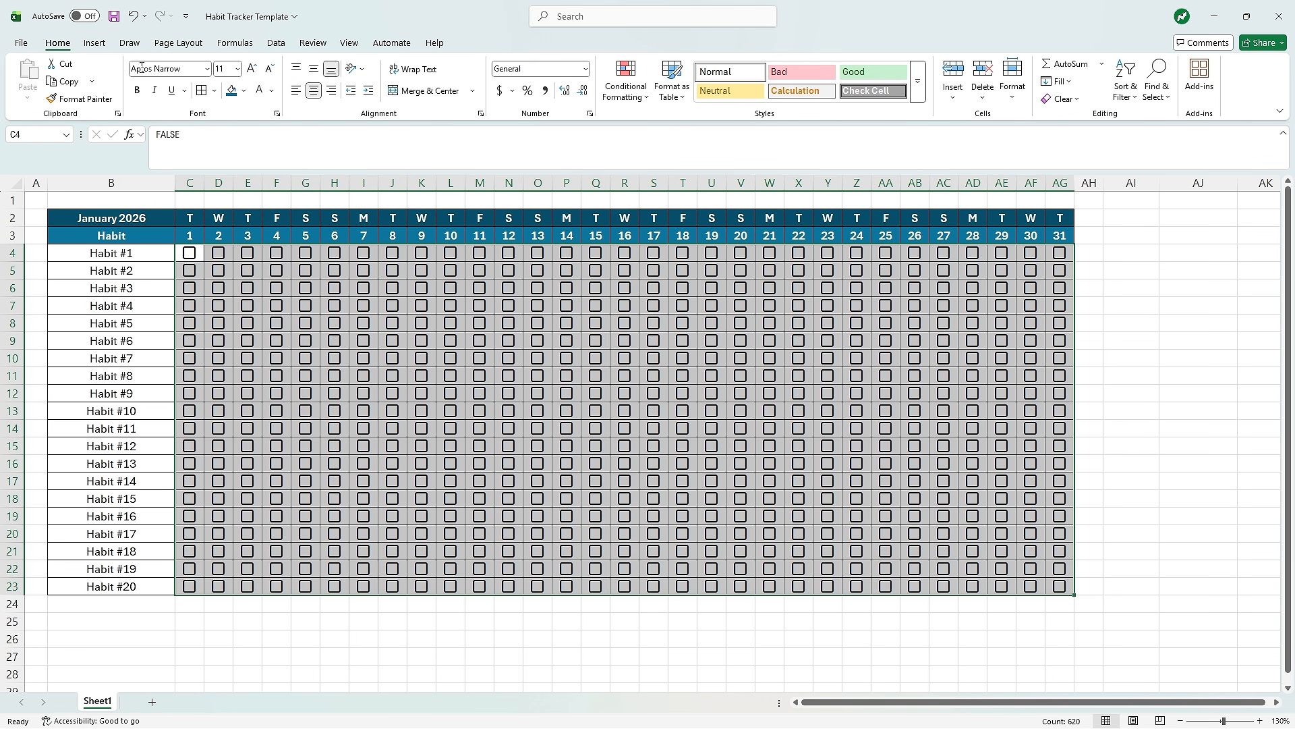
left_click(273, 91)
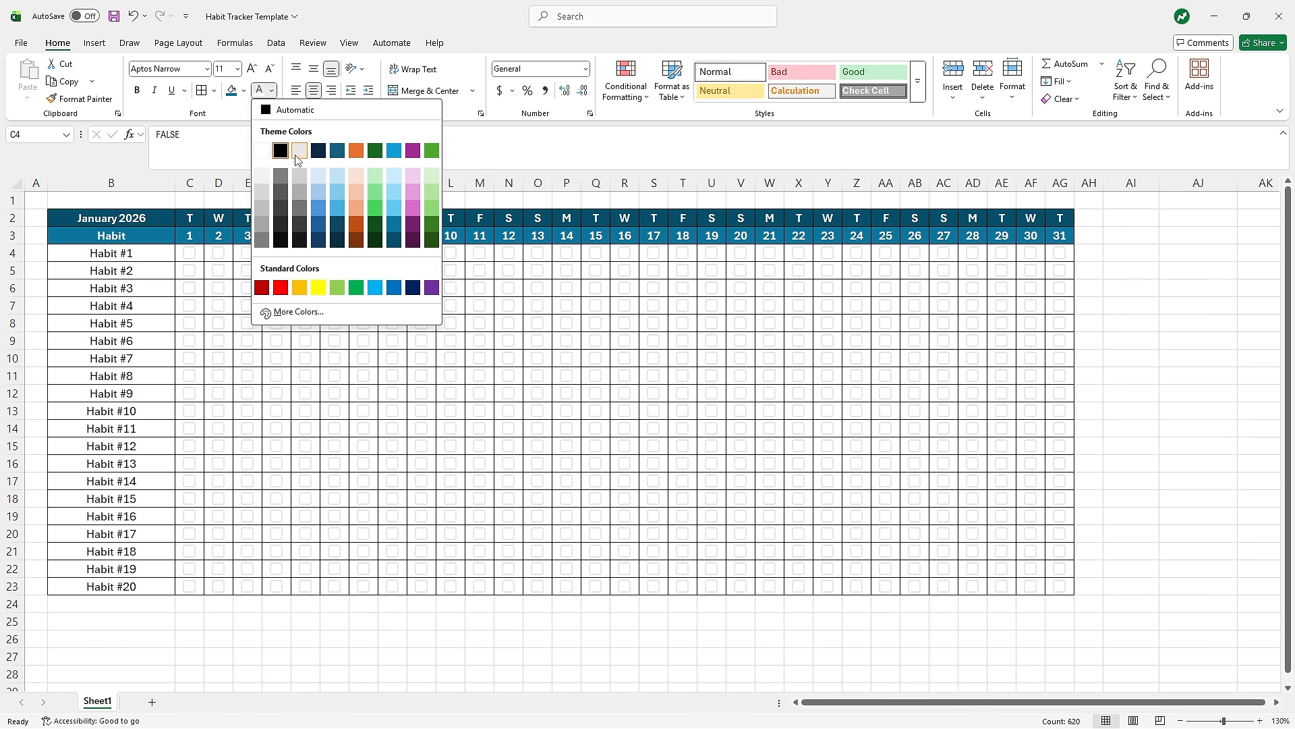
left_click(297, 192)
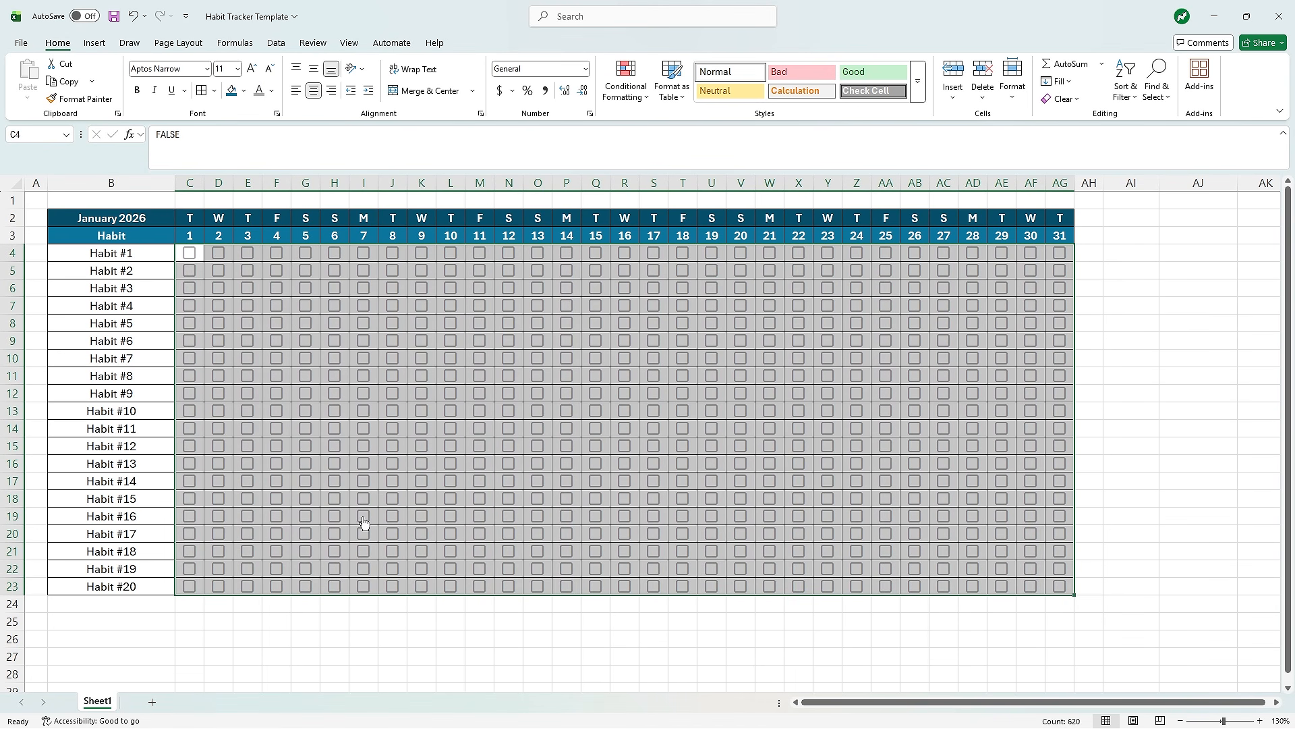
left_click(341, 617)
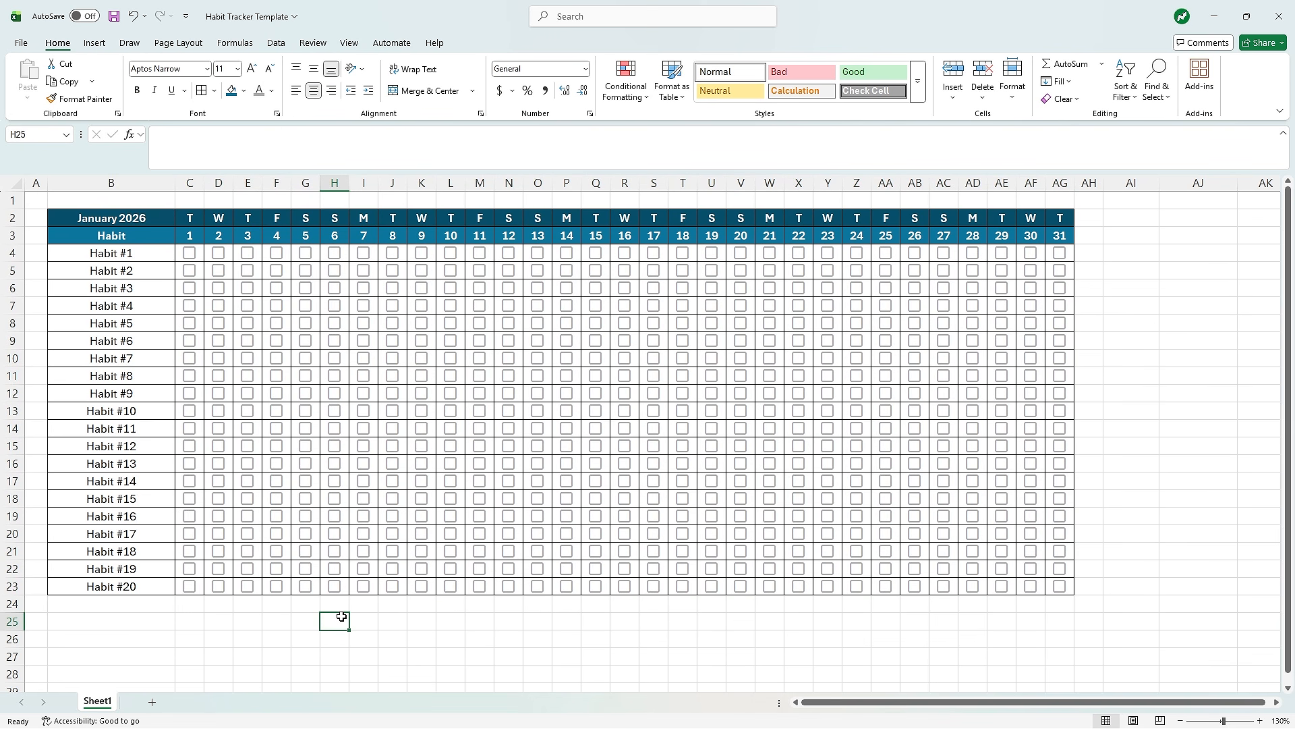
- Check off days 1 through 5 for Habit #1 in cells C4 through G4
left_click(189, 253)
left_click(218, 253)
left_click(247, 253)
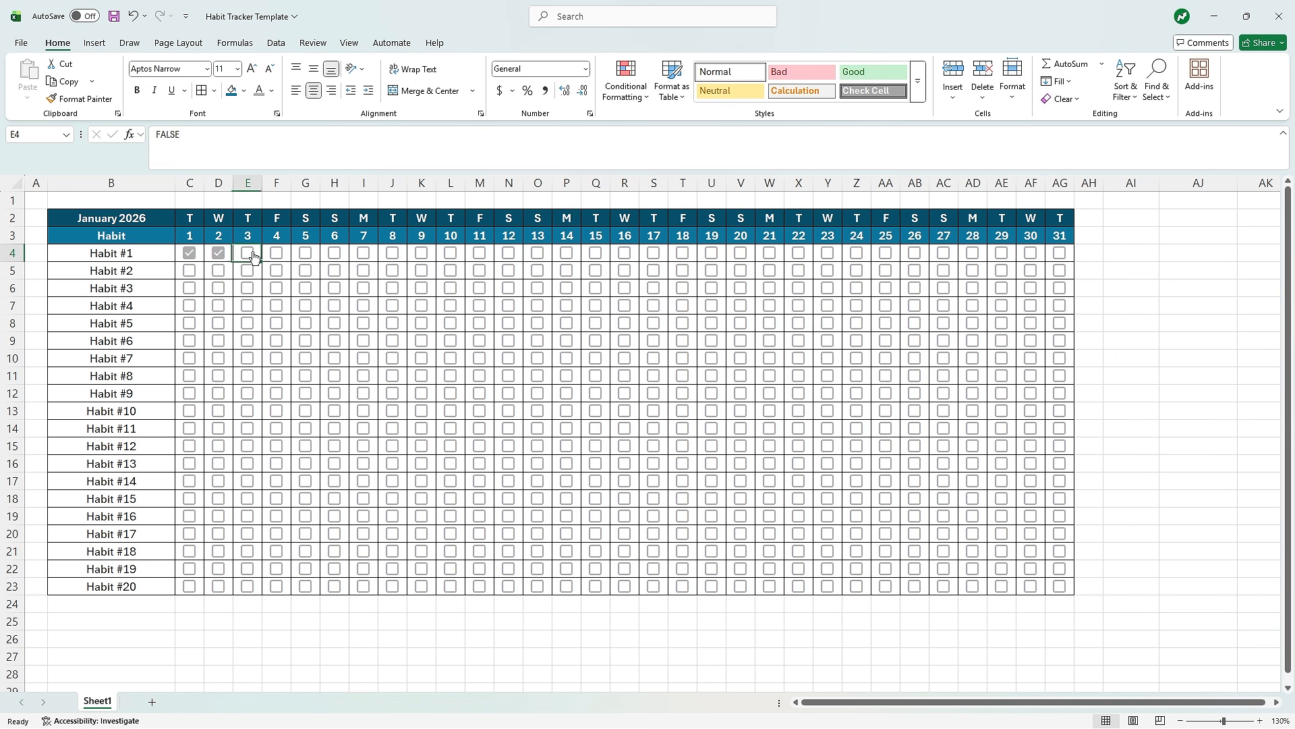
left_click(277, 253)
left_click(306, 253)
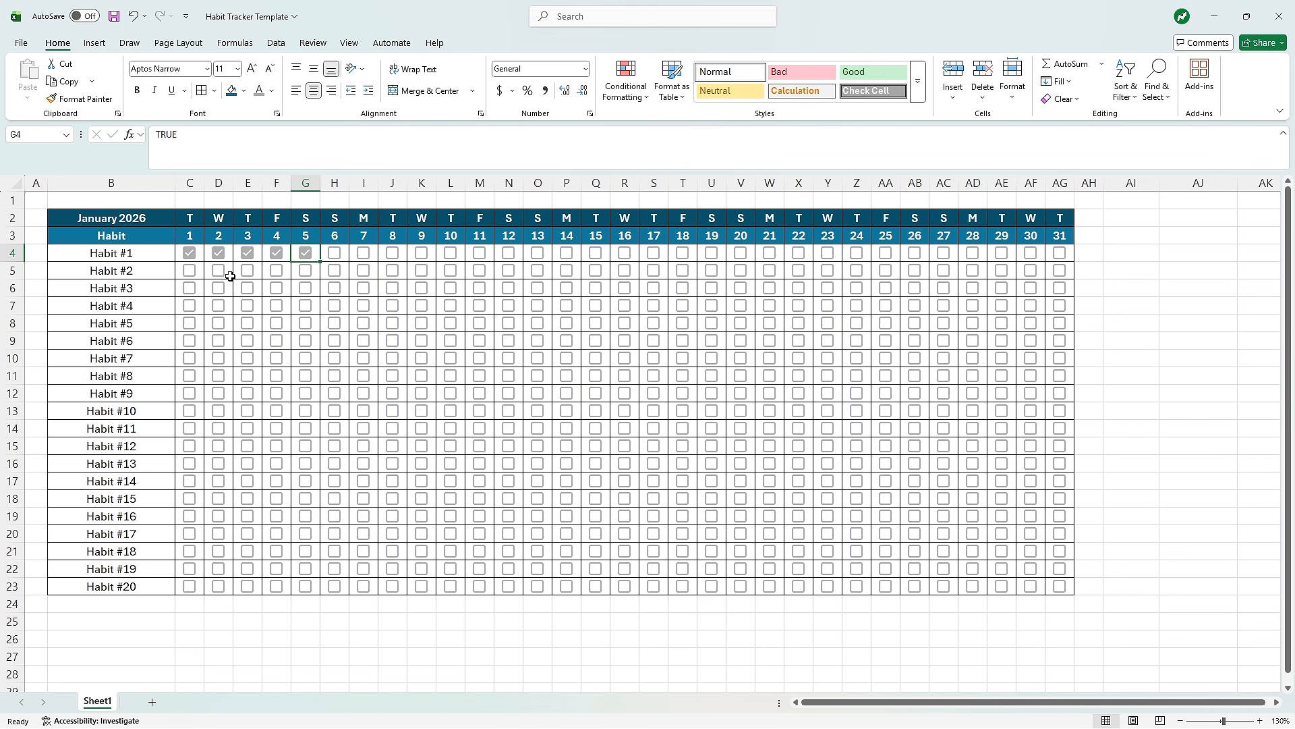
- Start a conditional formatting rule for C4:AG23 that formats only cells with specific text containing TRUE
left_click_drag(199, 256, 1051, 591)
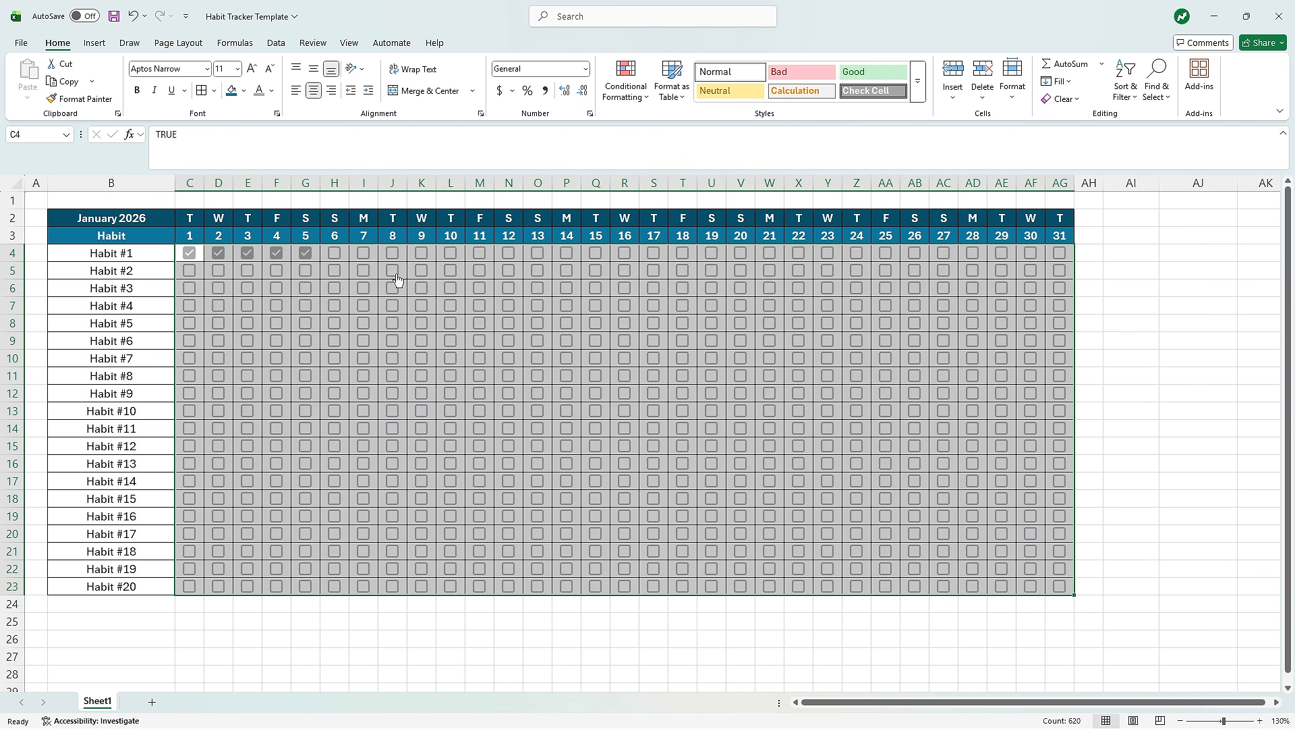
left_click(624, 99)
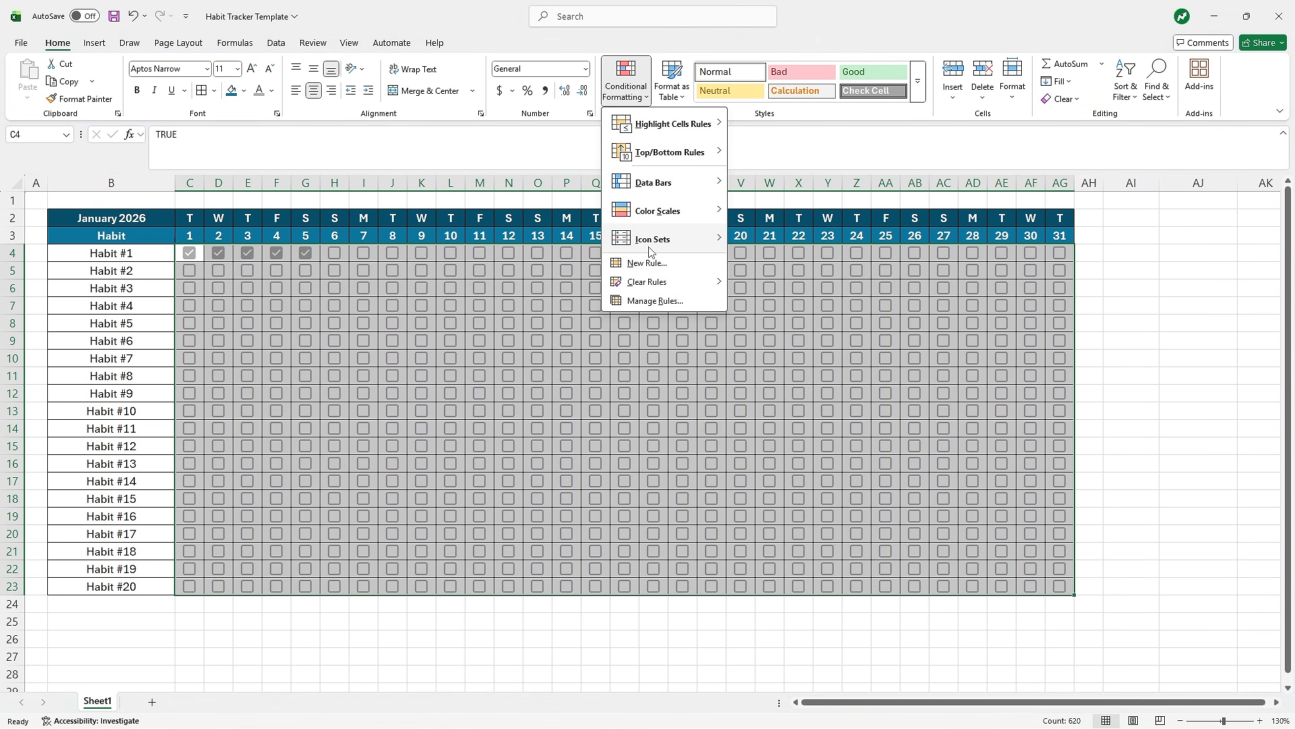
left_click(643, 265)
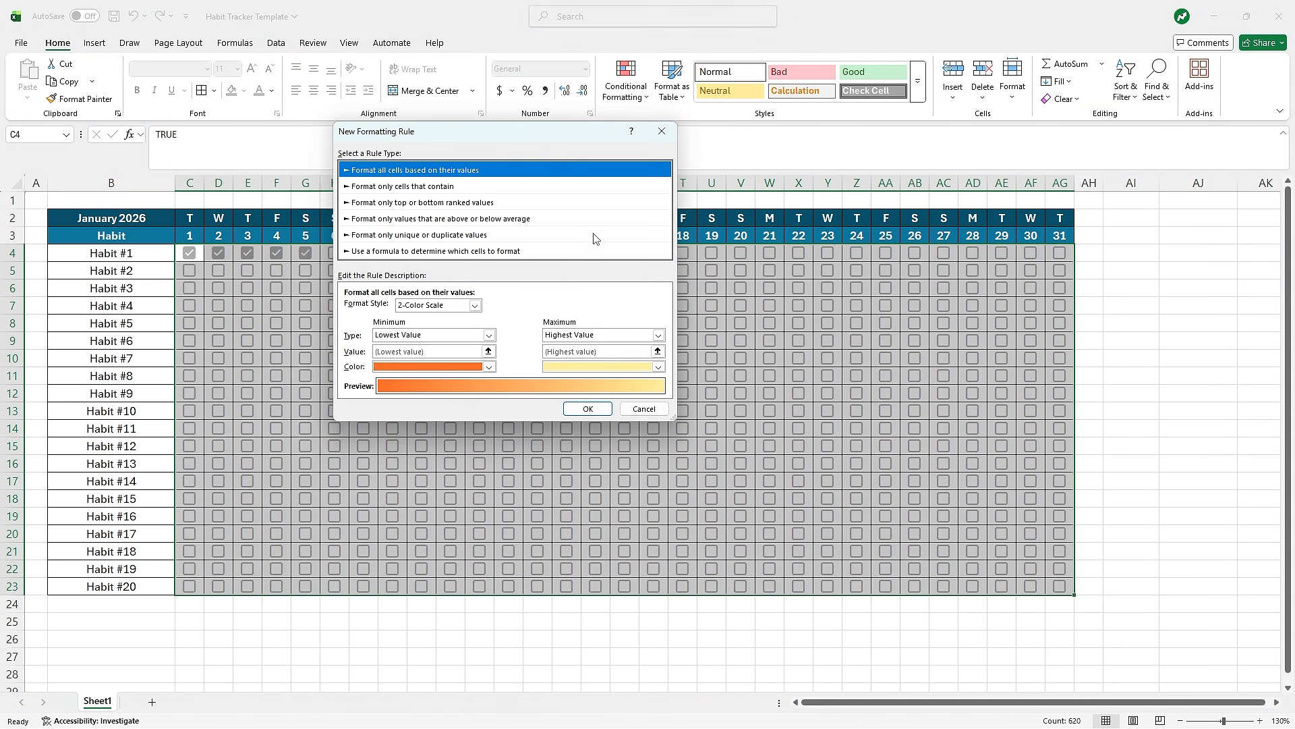
left_click(471, 188)
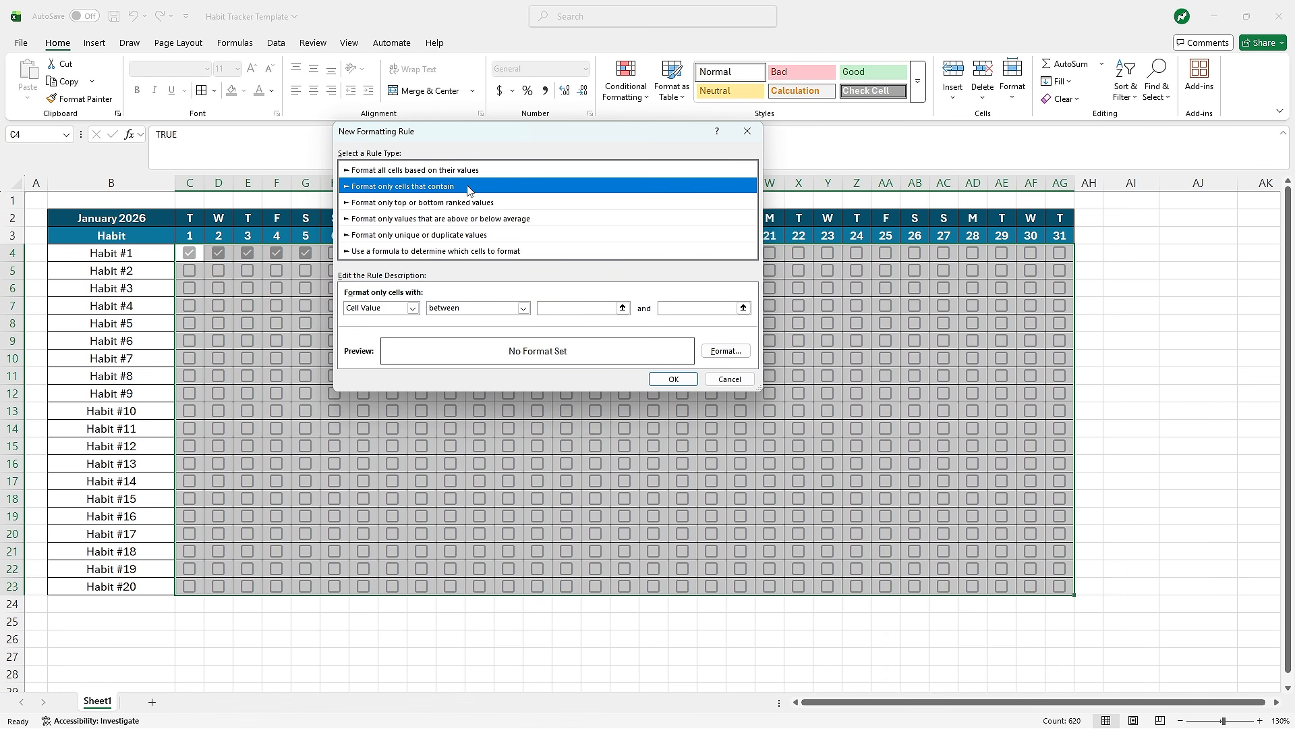
left_click(412, 309)
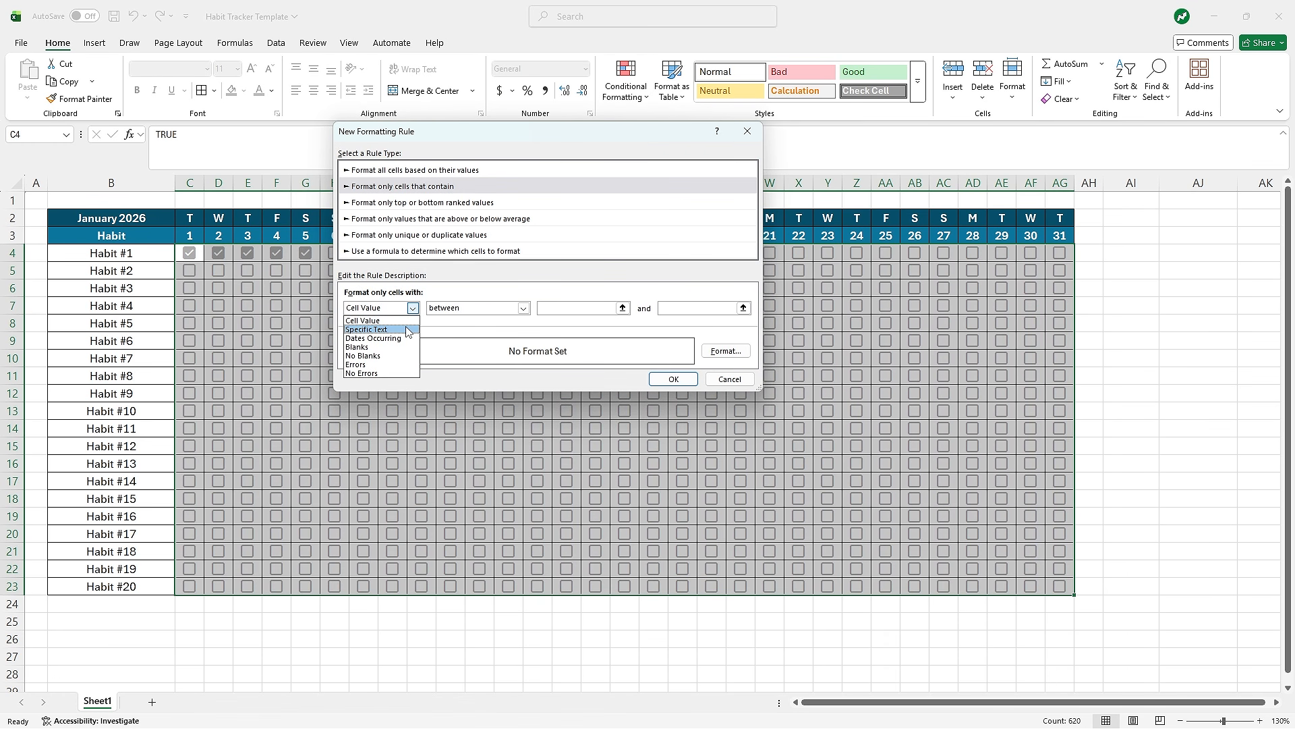
left_click(409, 330)
left_click(542, 307)
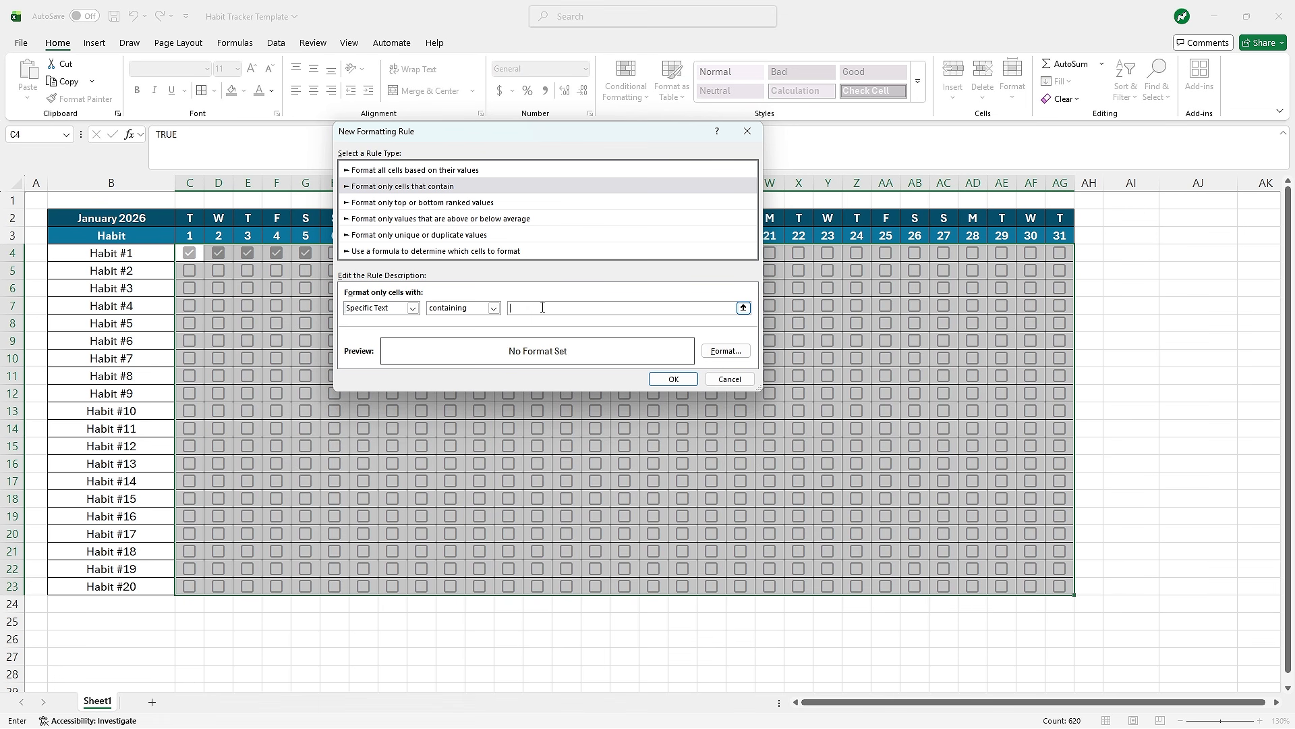
type("TRUE")
- Give the TRUE rule a dark green font and a light green fill, and apply it to the checkbox grid
left_click(722, 350)
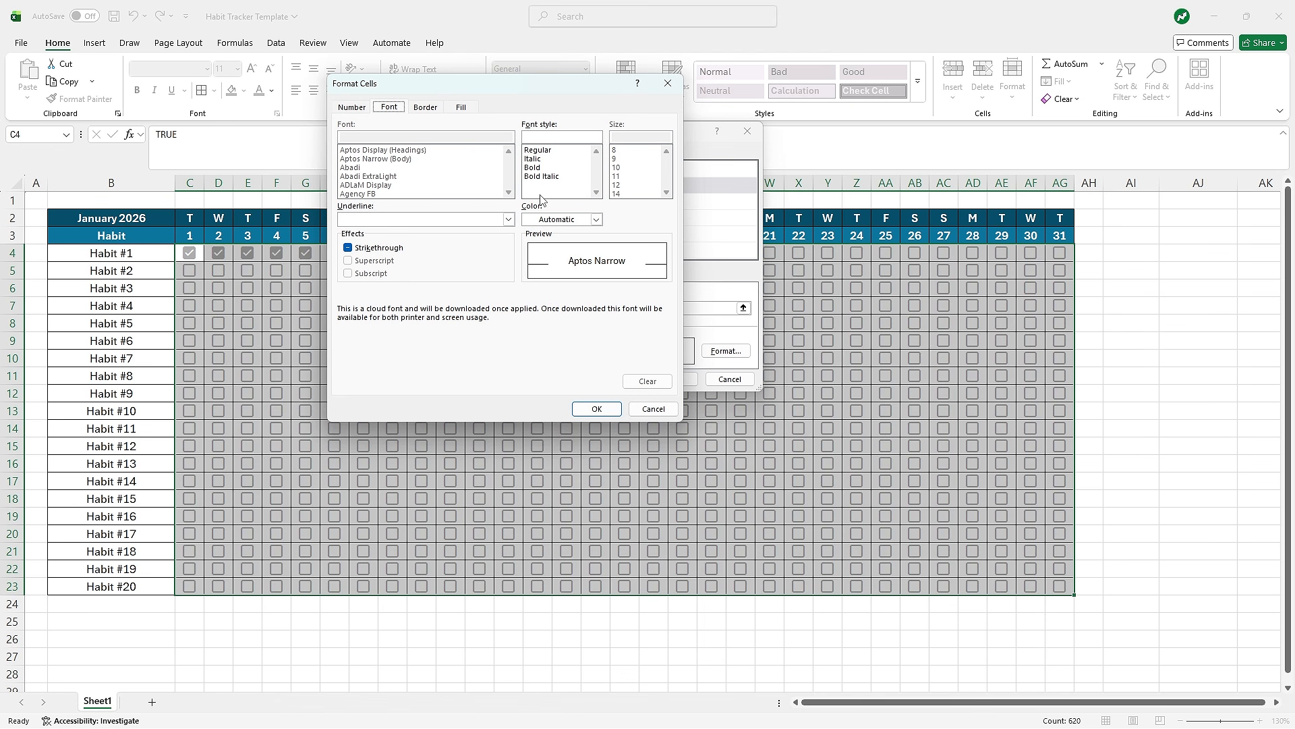
left_click(597, 219)
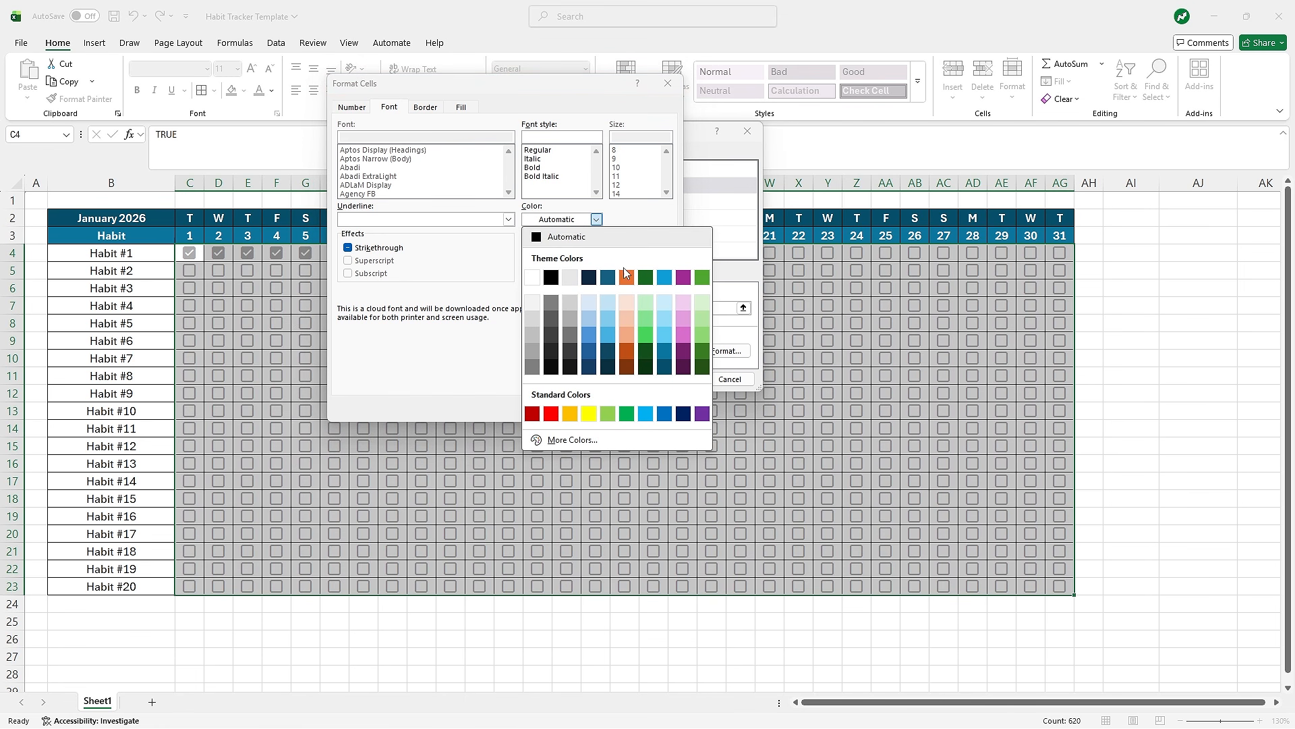
left_click(701, 367)
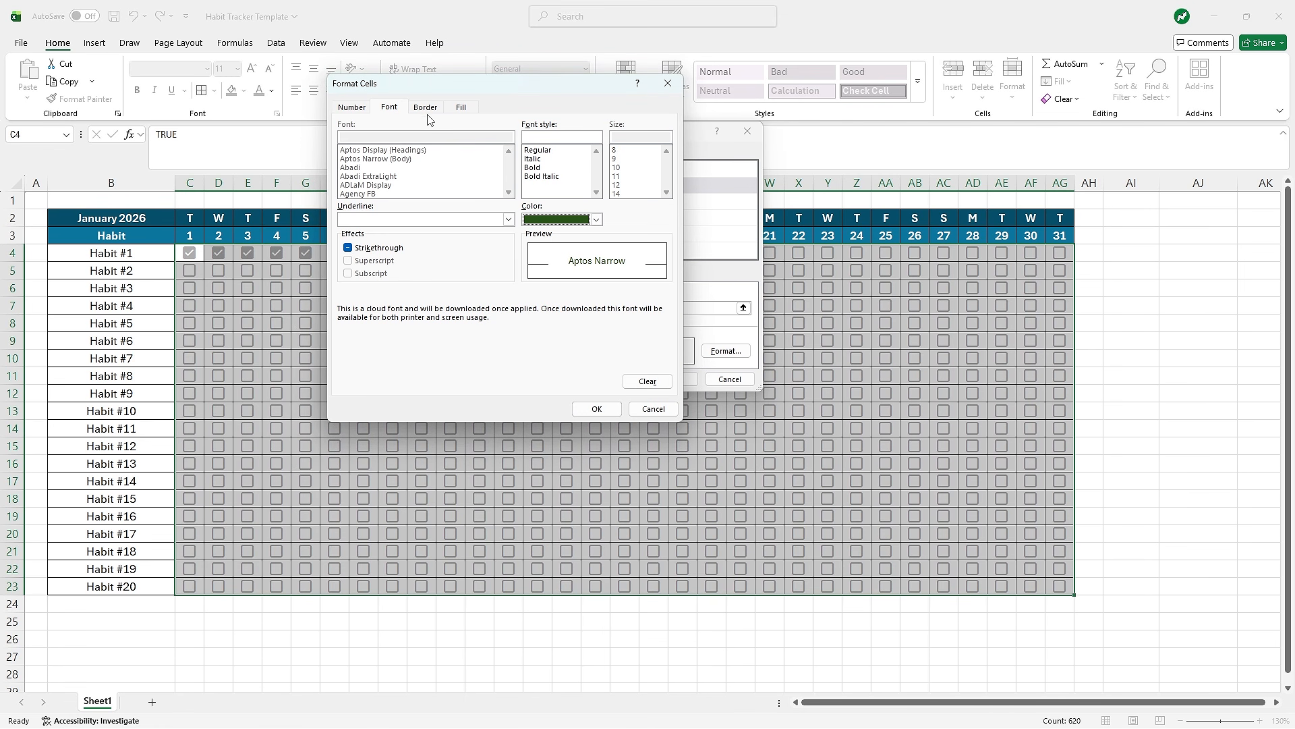
left_click(463, 107)
left_click(459, 174)
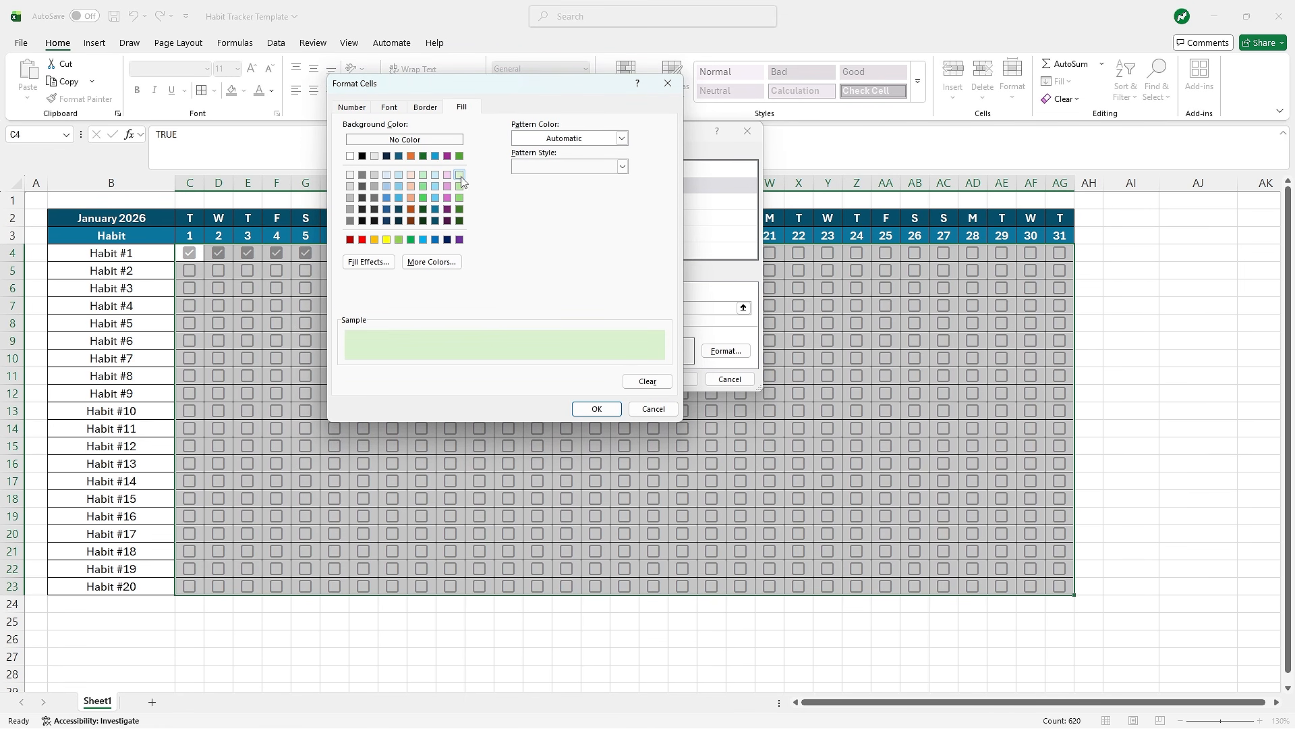
left_click(596, 409)
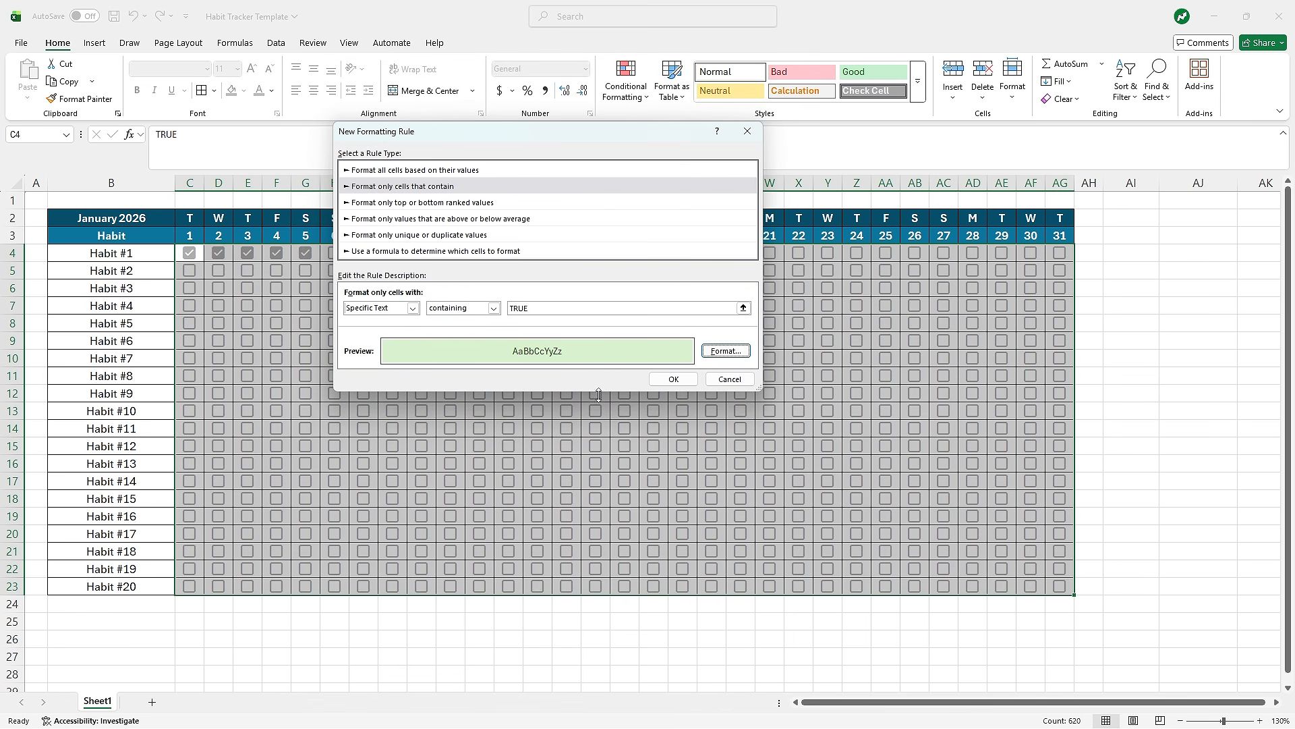
left_click(668, 382)
left_click(1110, 307)
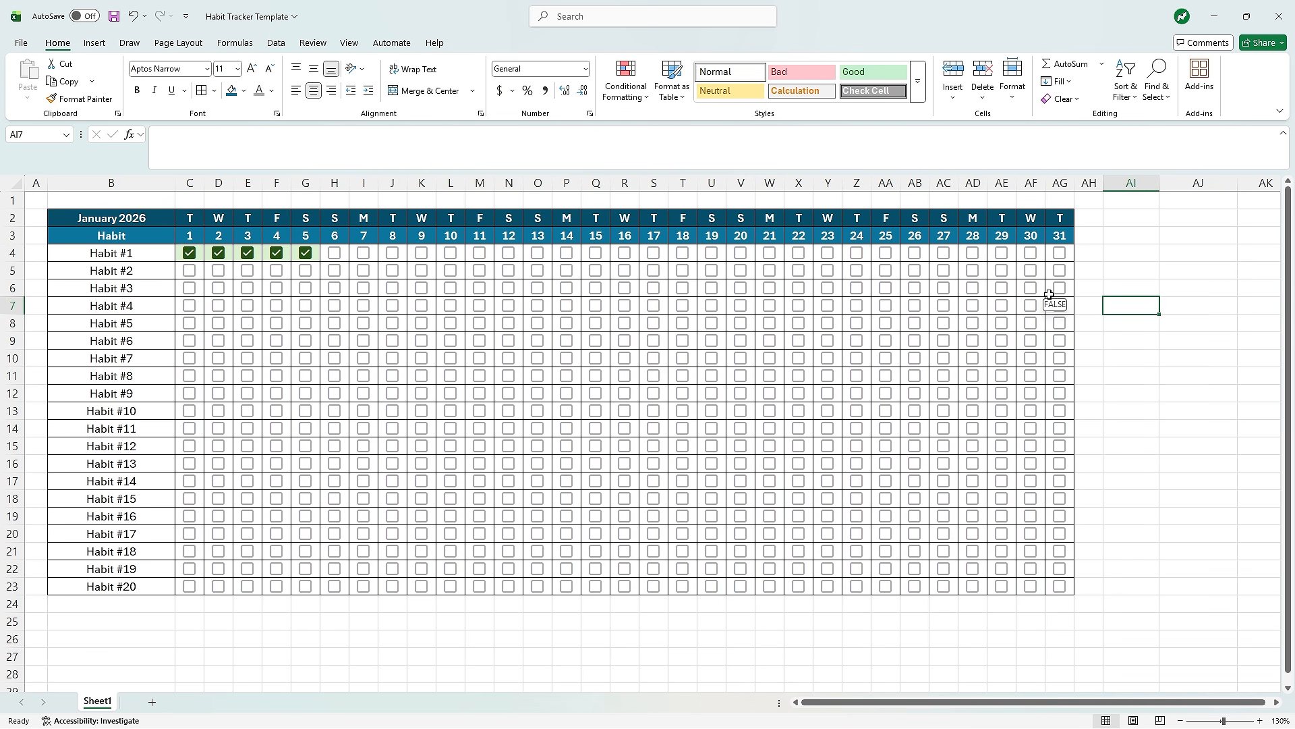
- Enter the formula =COUNTIF(C4:AG4,"TRUE") in cell AI4 to count the checked days of Habit #1
left_click(1118, 253)
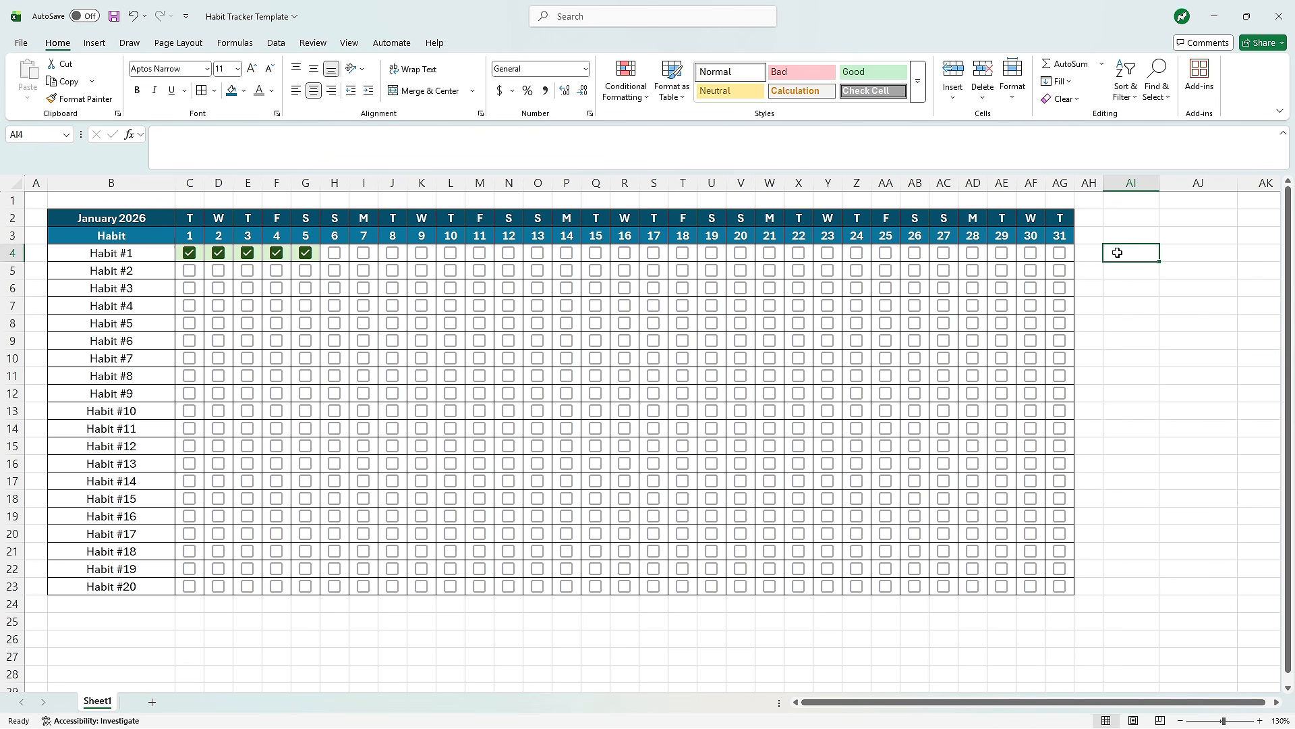
type("=CO")
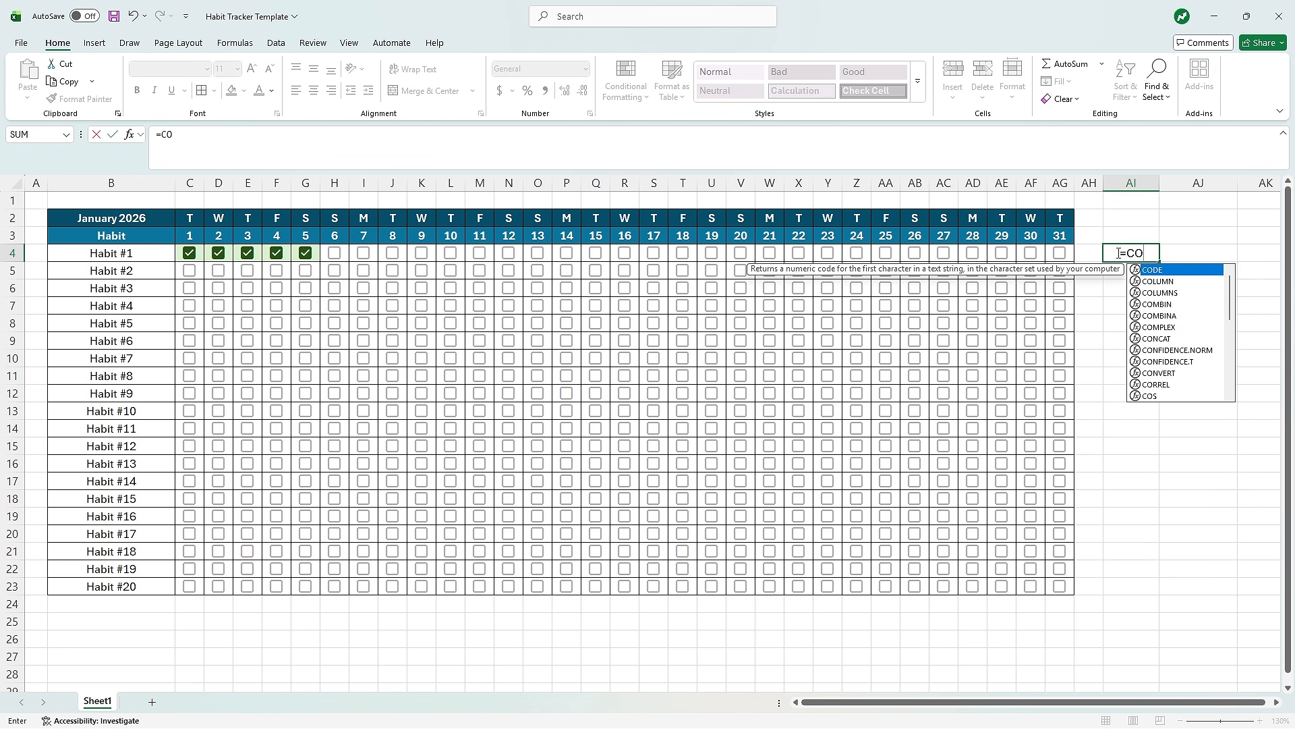
type("UNTIF(")
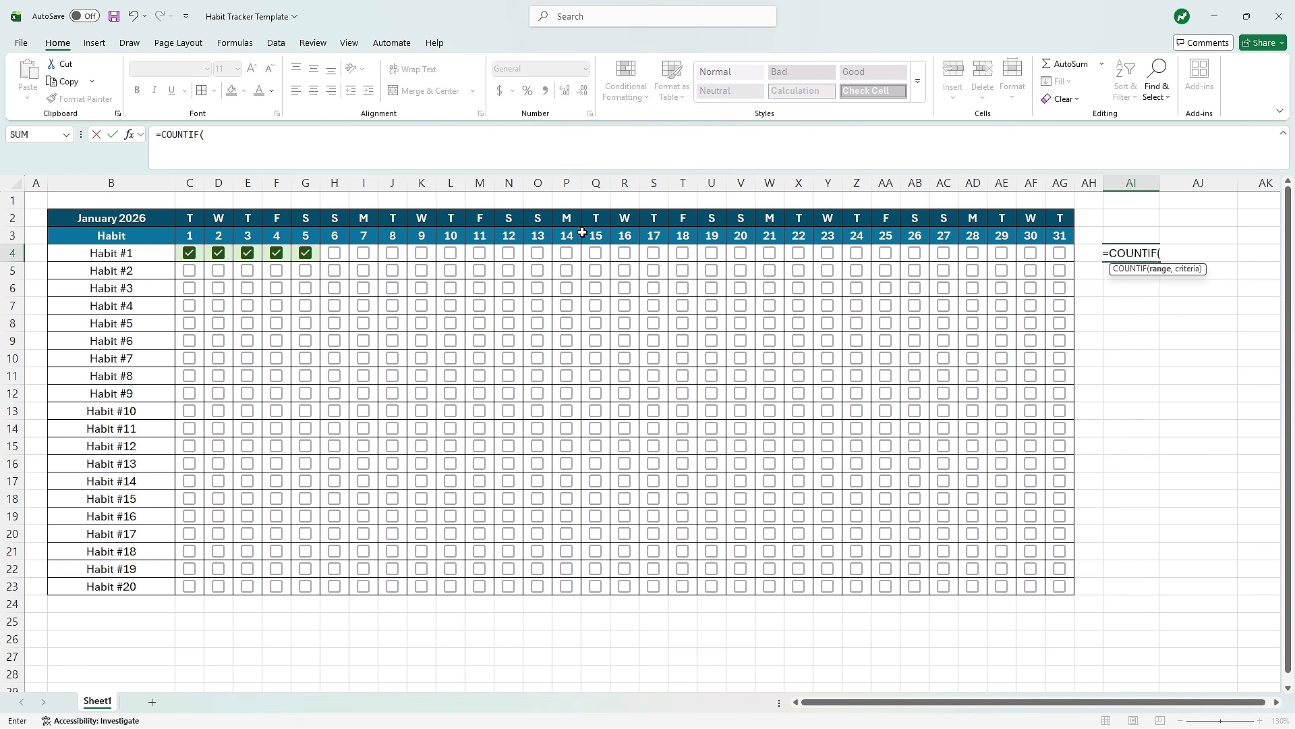
left_click_drag(196, 253, 1059, 255)
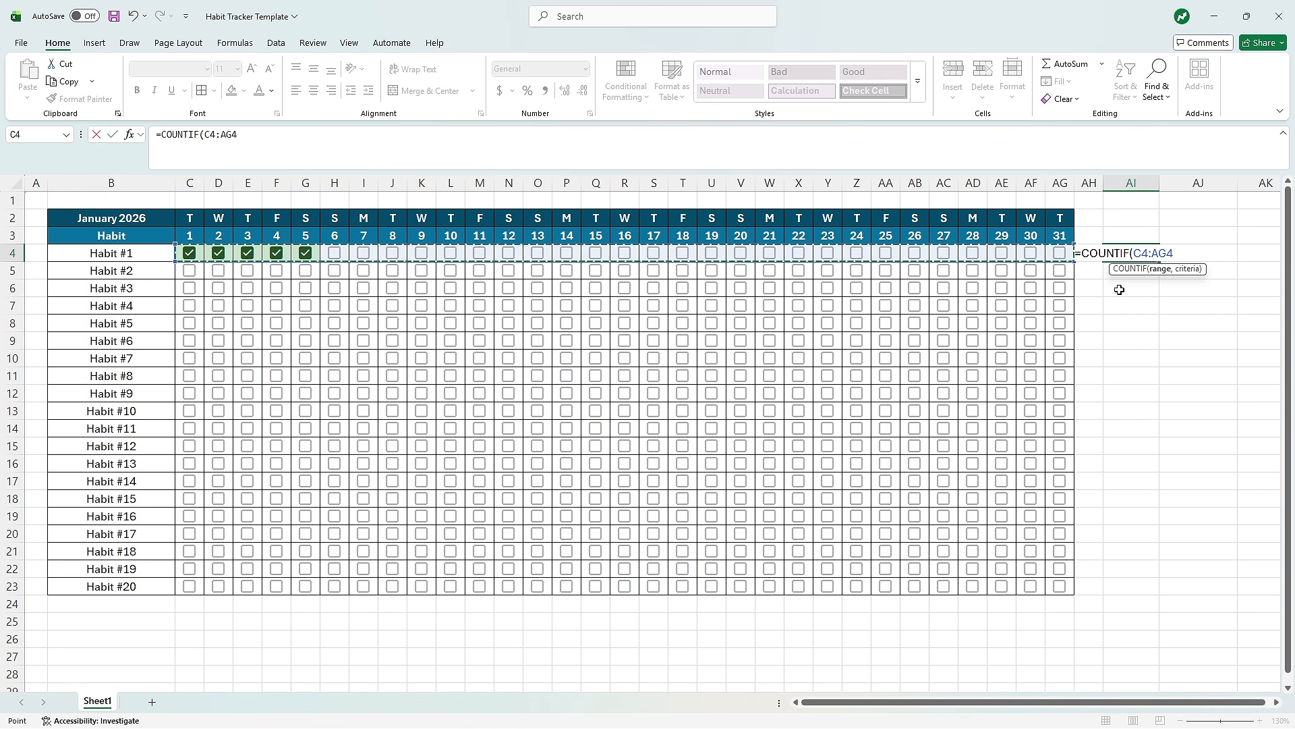
type(".")
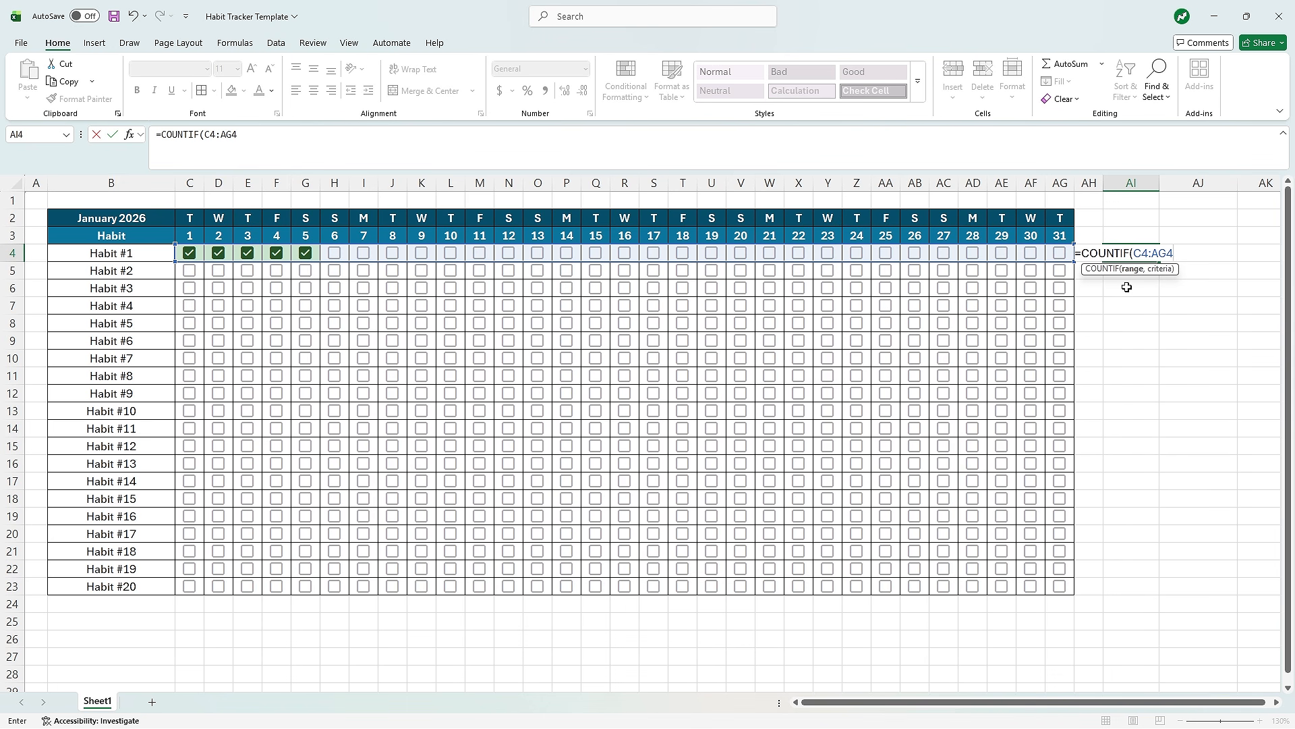
type(",\"TRUE")
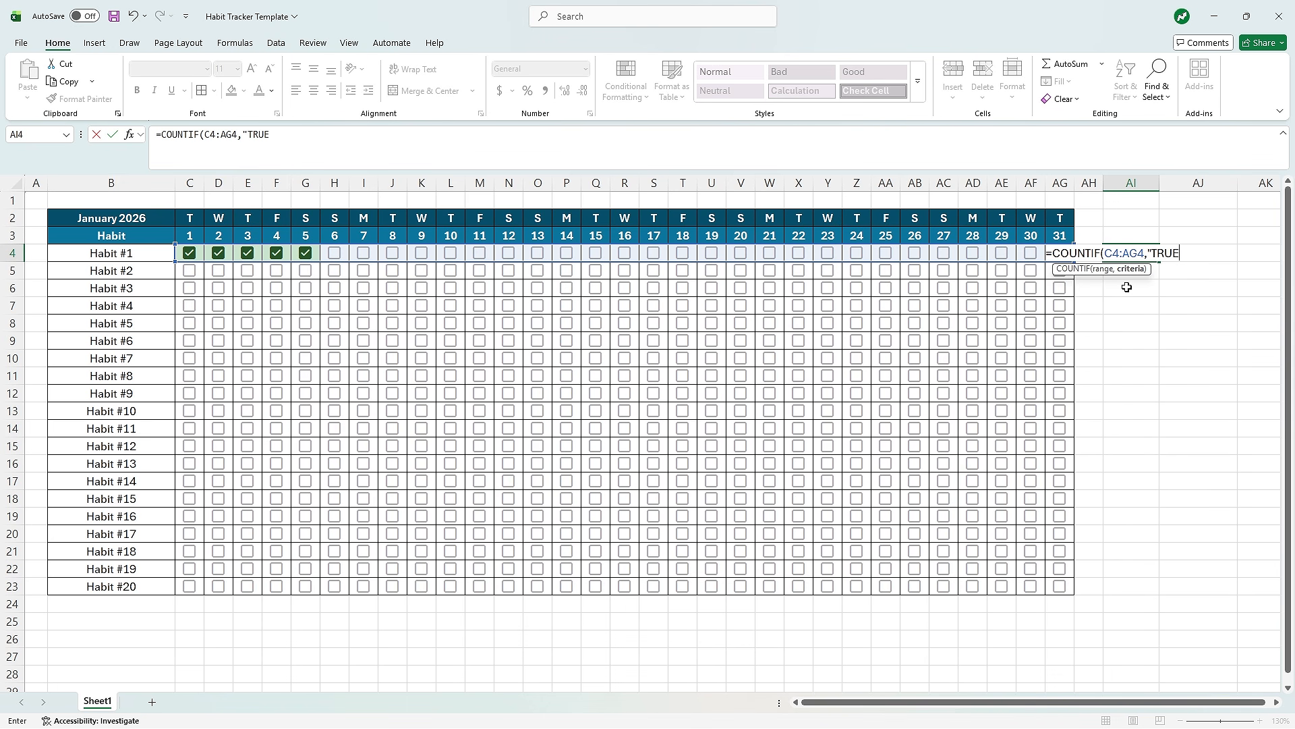
type("\")")
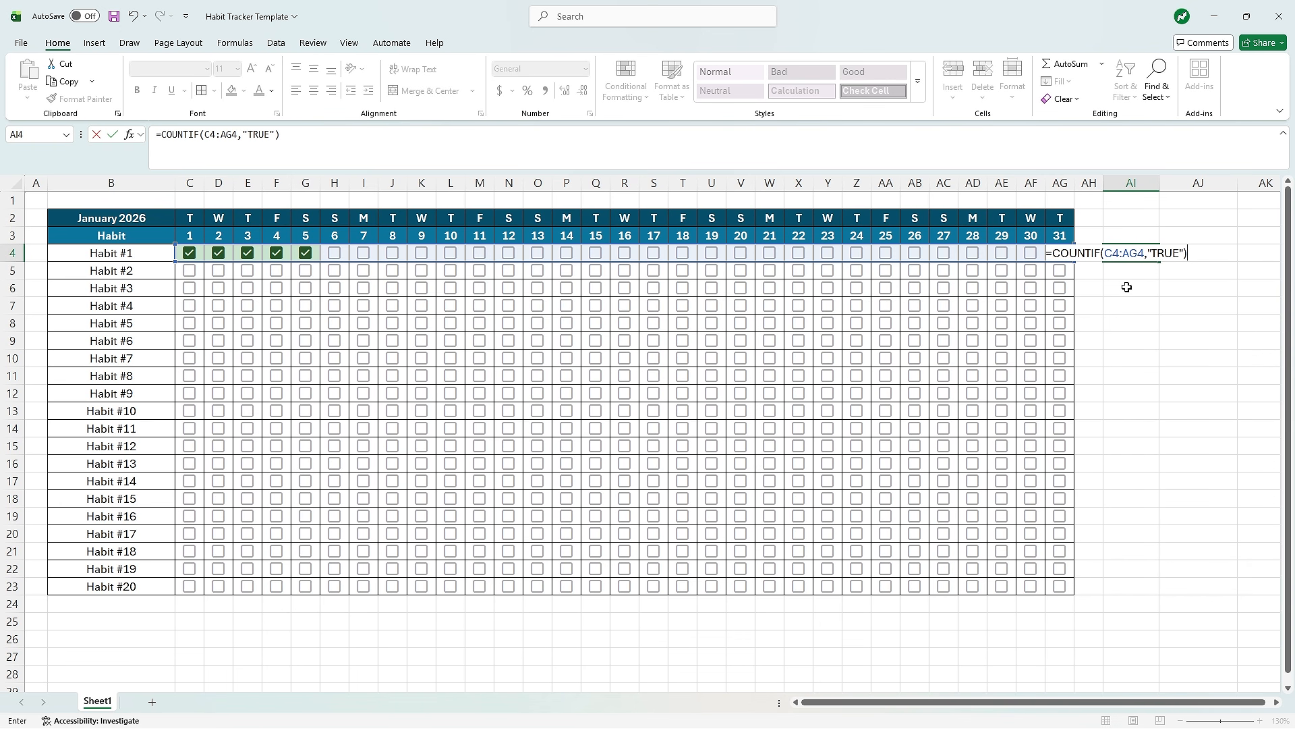
key("Return")
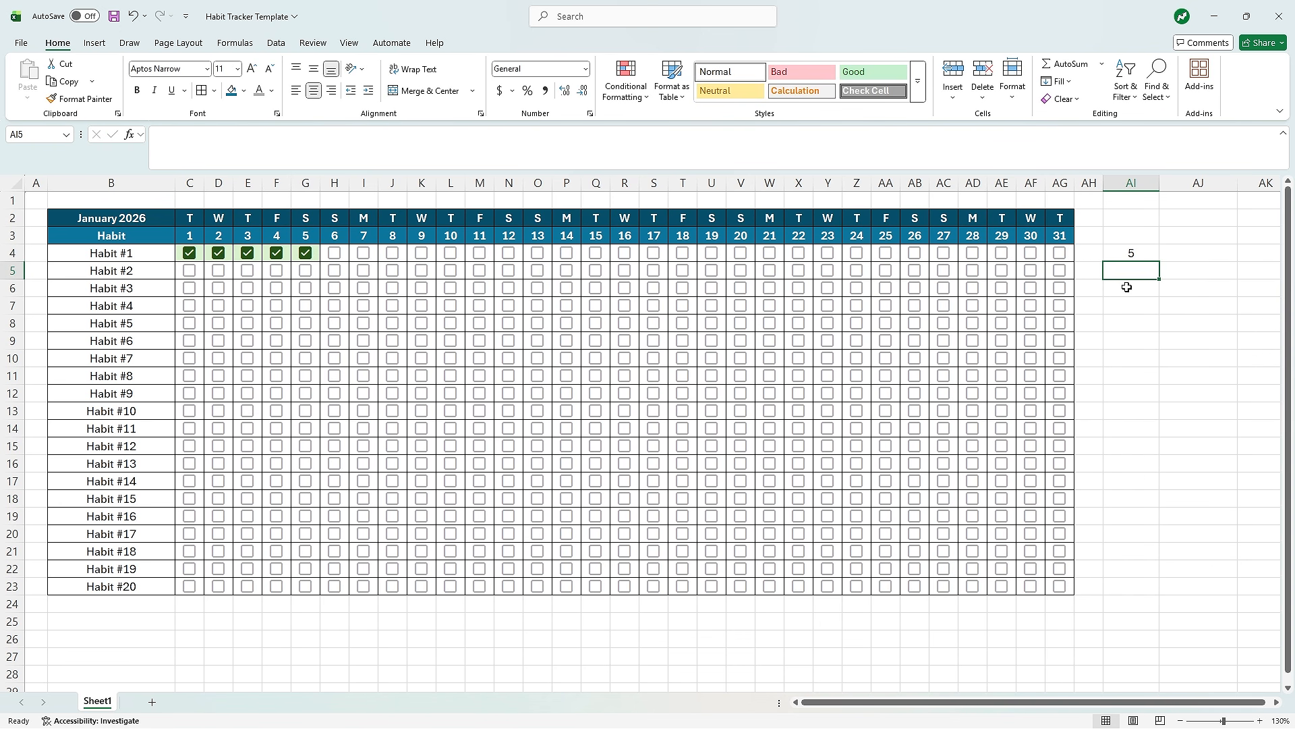
- Extend the AI4 formula to =COUNTIF(C4:AG4,"TRUE")/COUNTA(C4:AG4) to calculate the completion rate
left_click(1135, 250)
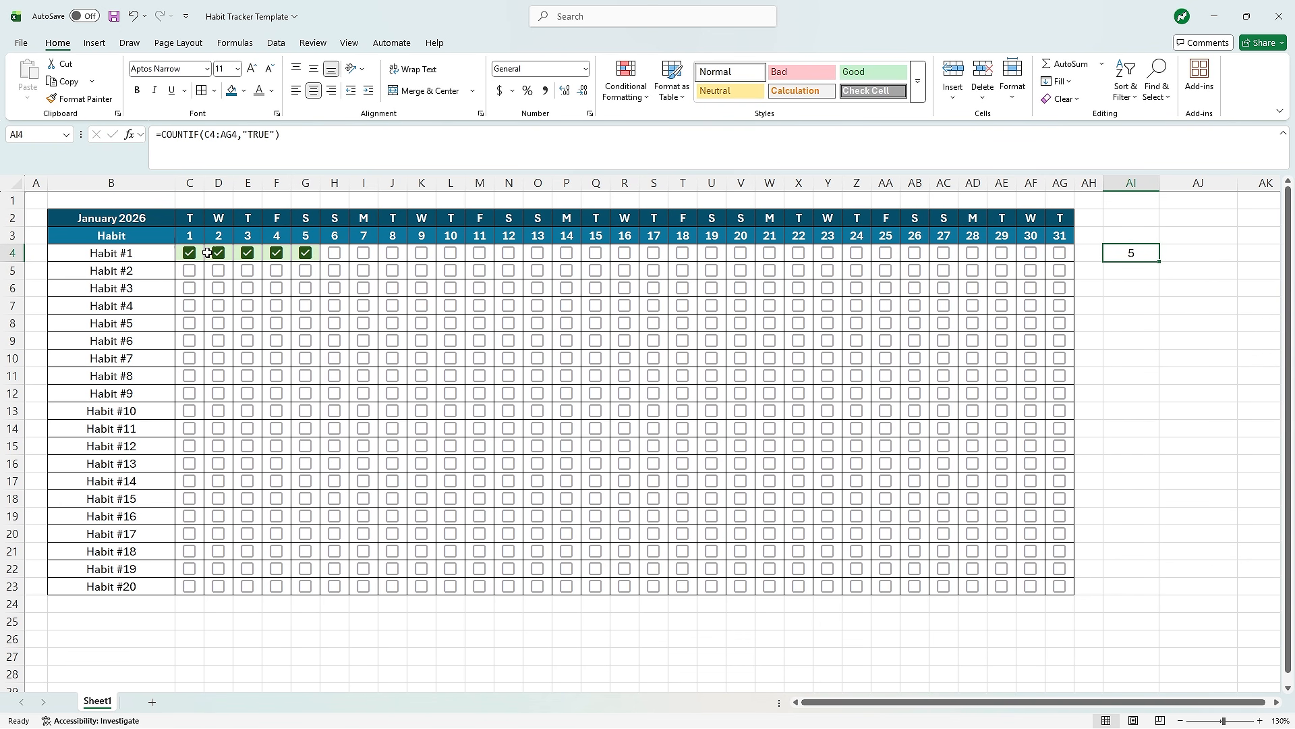
left_click(314, 135)
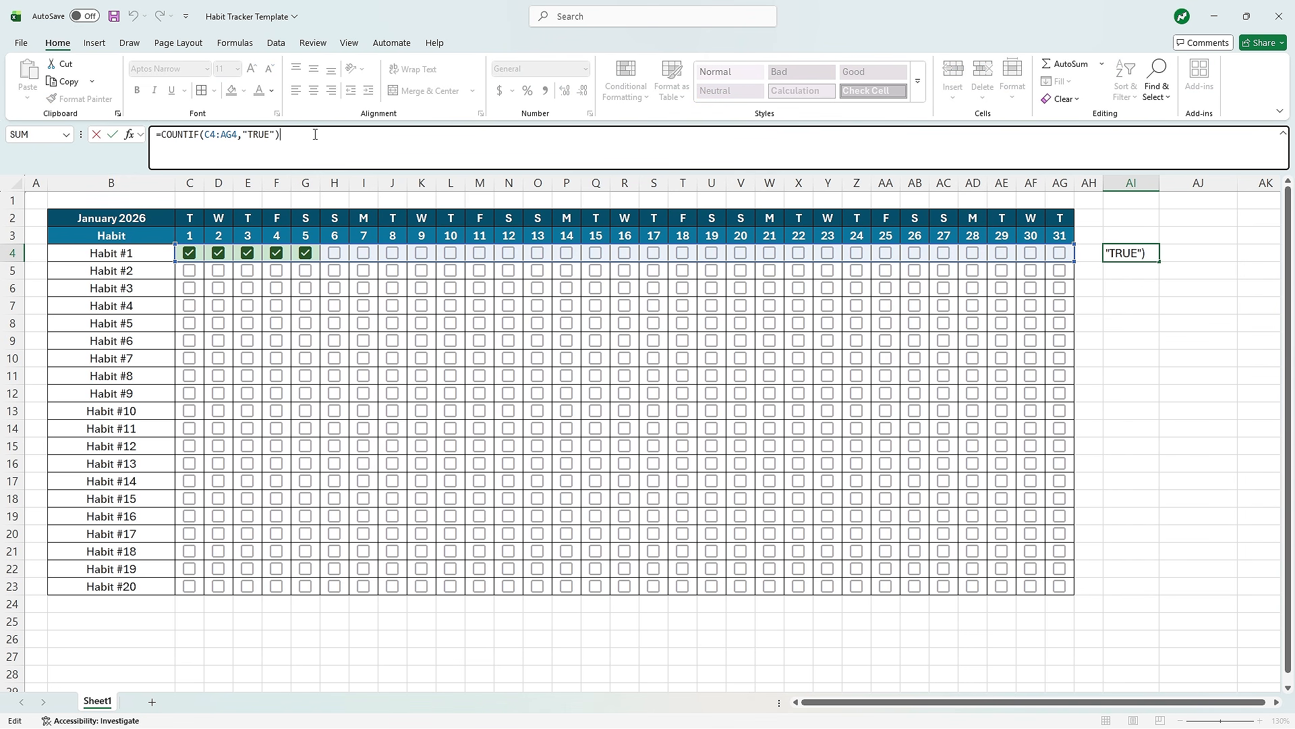
type("/COUNTA")
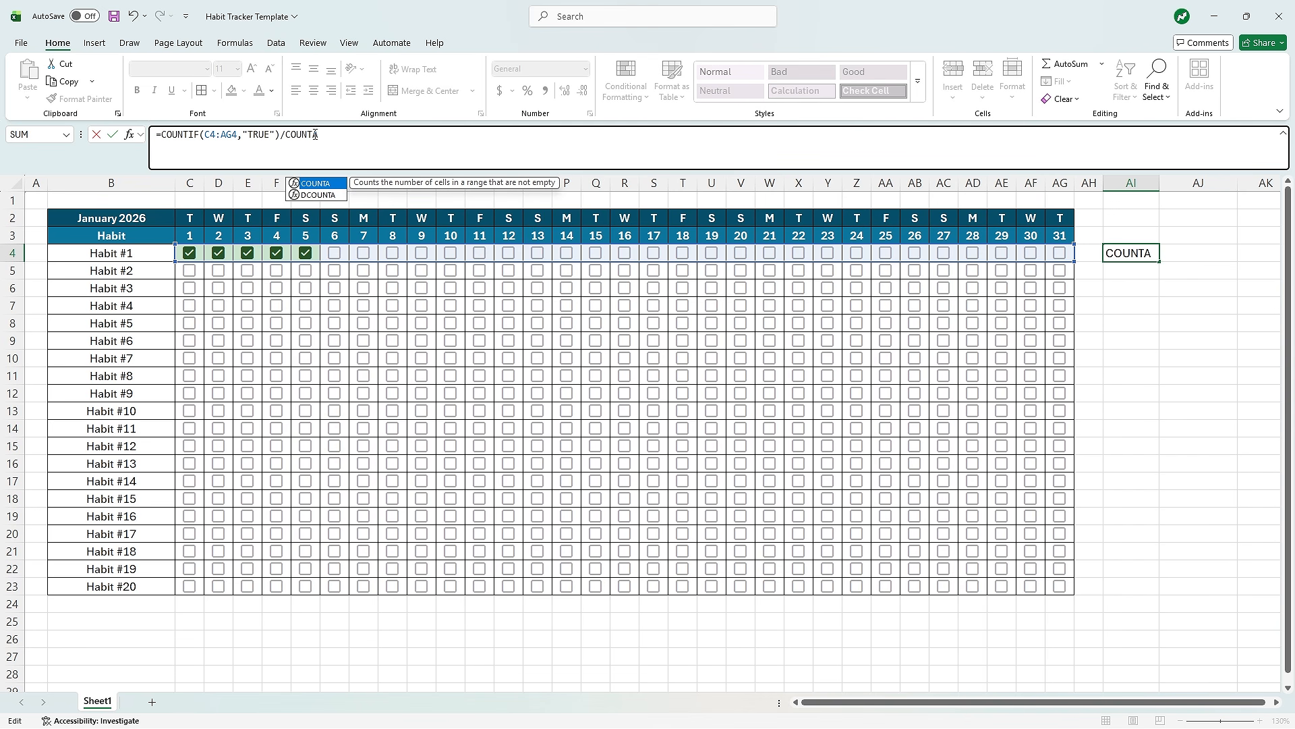
type("(")
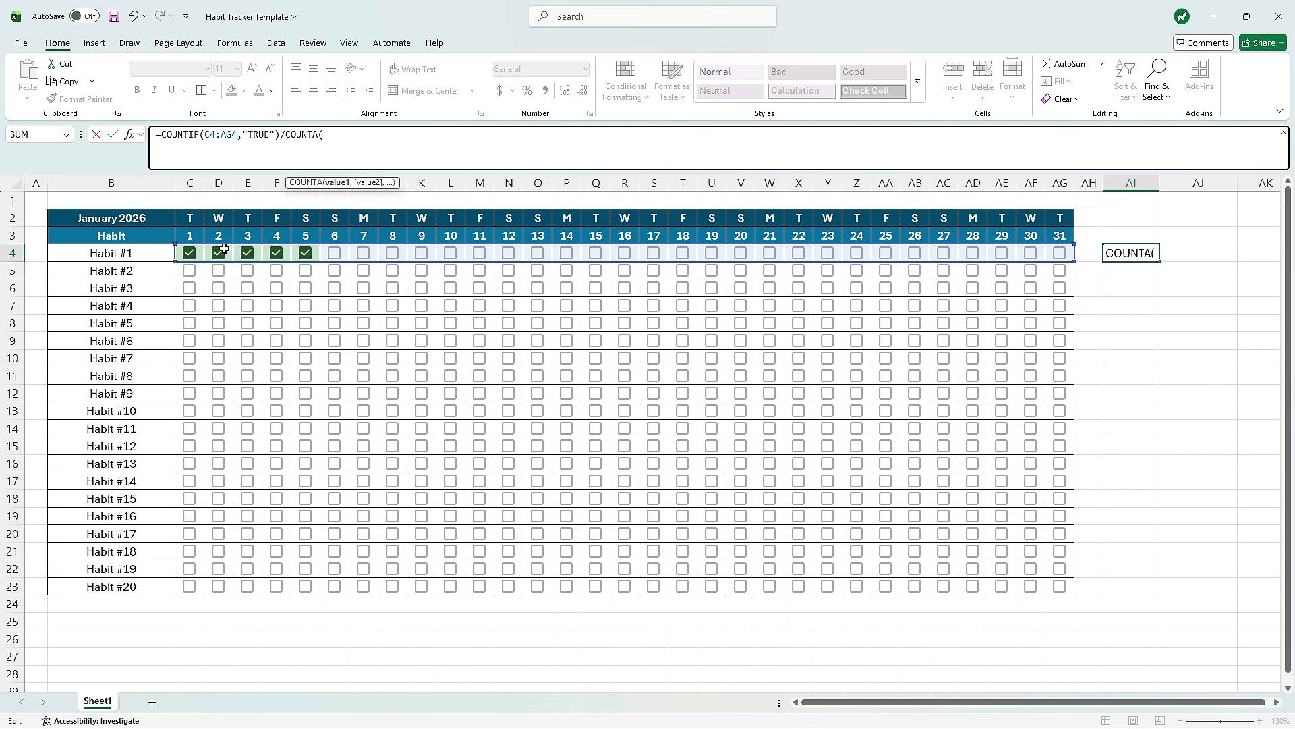
left_click_drag(201, 251, 1069, 246)
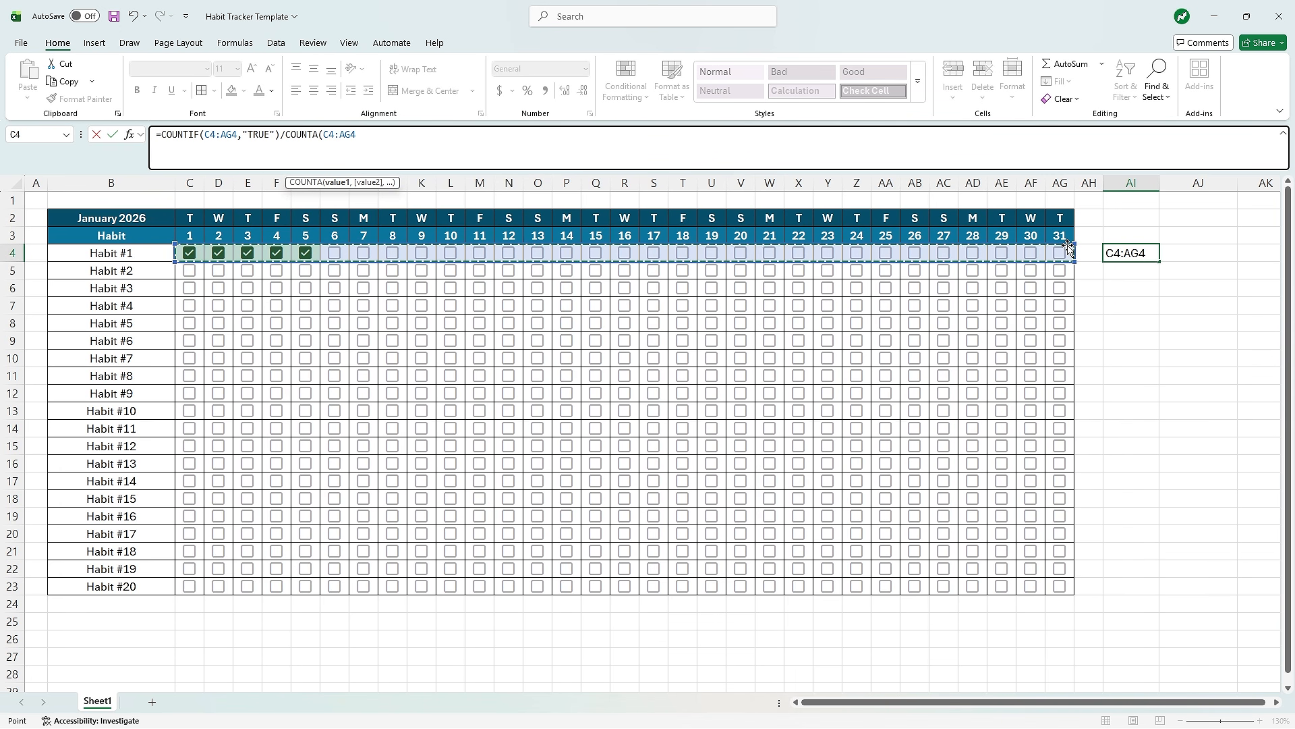
type(")")
key("Return")
- Format AI4 as a percentage with two decimals and fill its formula down to AI23 for all habits
left_click(1122, 256)
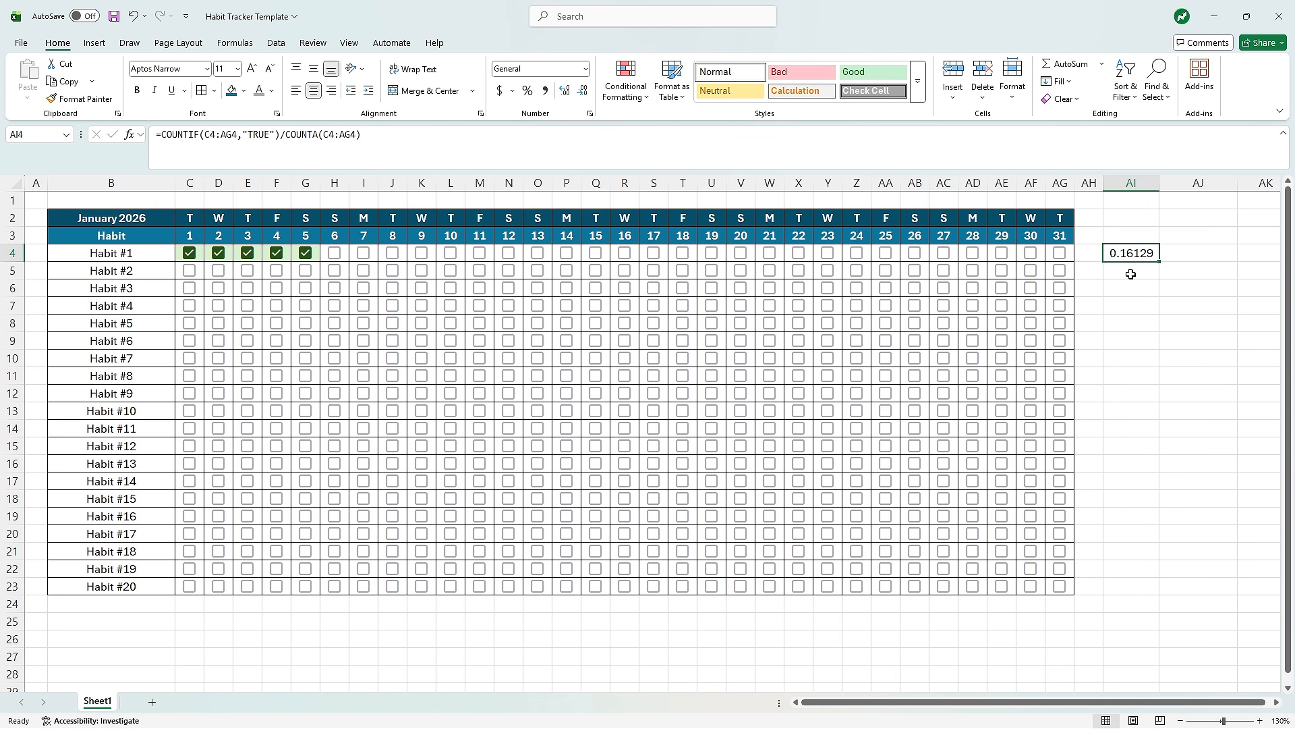
left_click(528, 92)
left_click(565, 90)
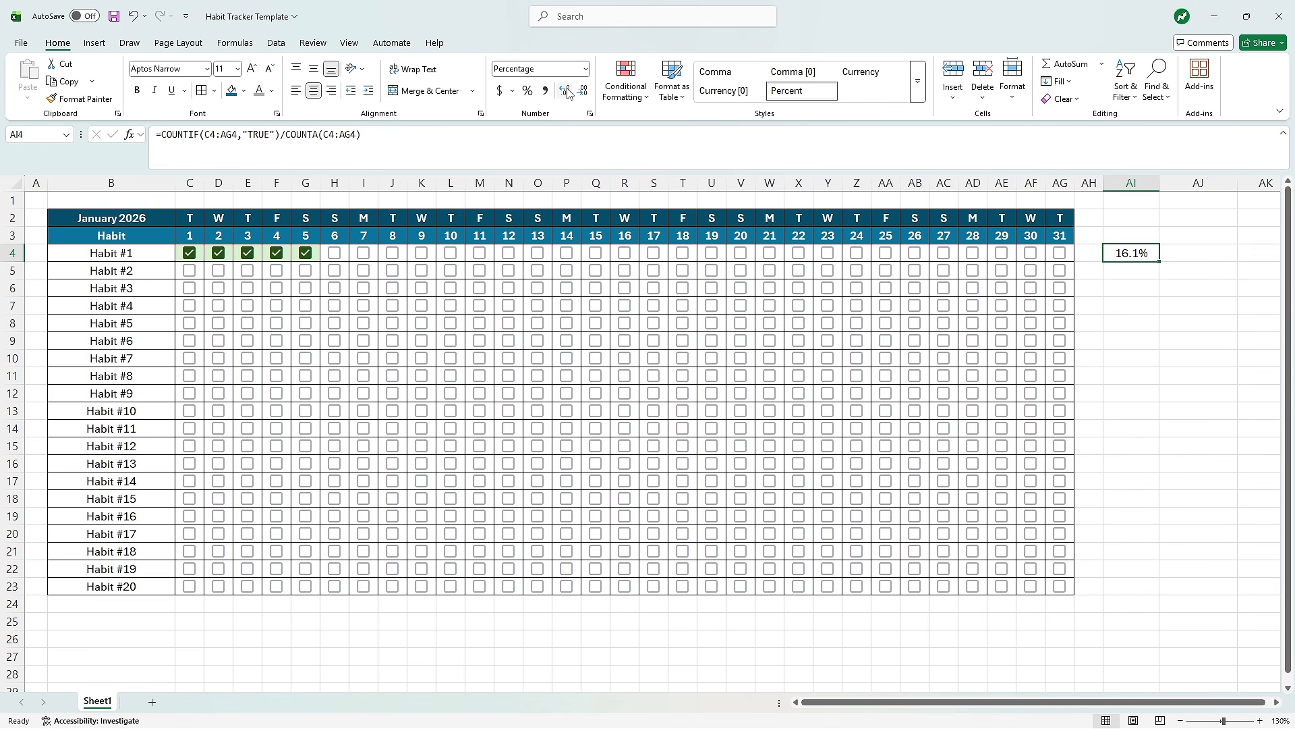
left_click(565, 91)
left_click_drag(1159, 262, 1134, 593)
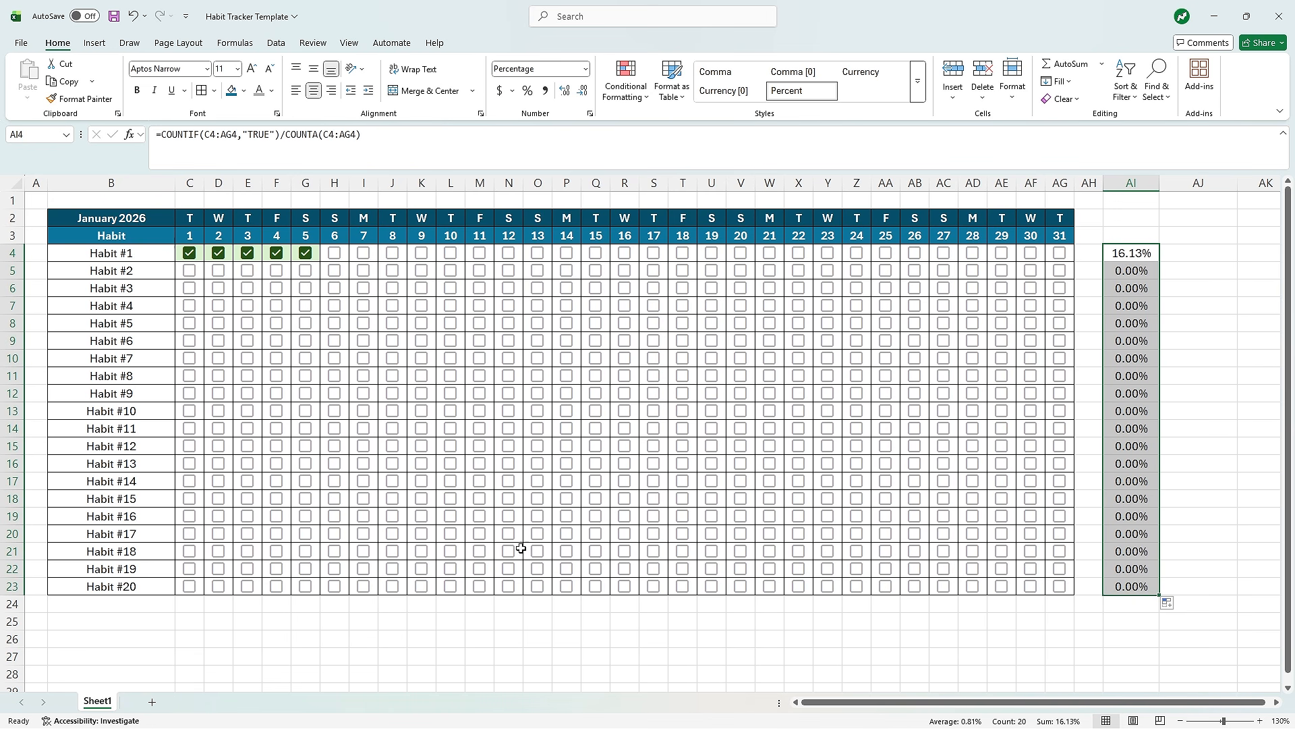
- Check off days 21 through 26 for Habit #20 in W23:AB23 to test the completion rate
left_click(770, 586)
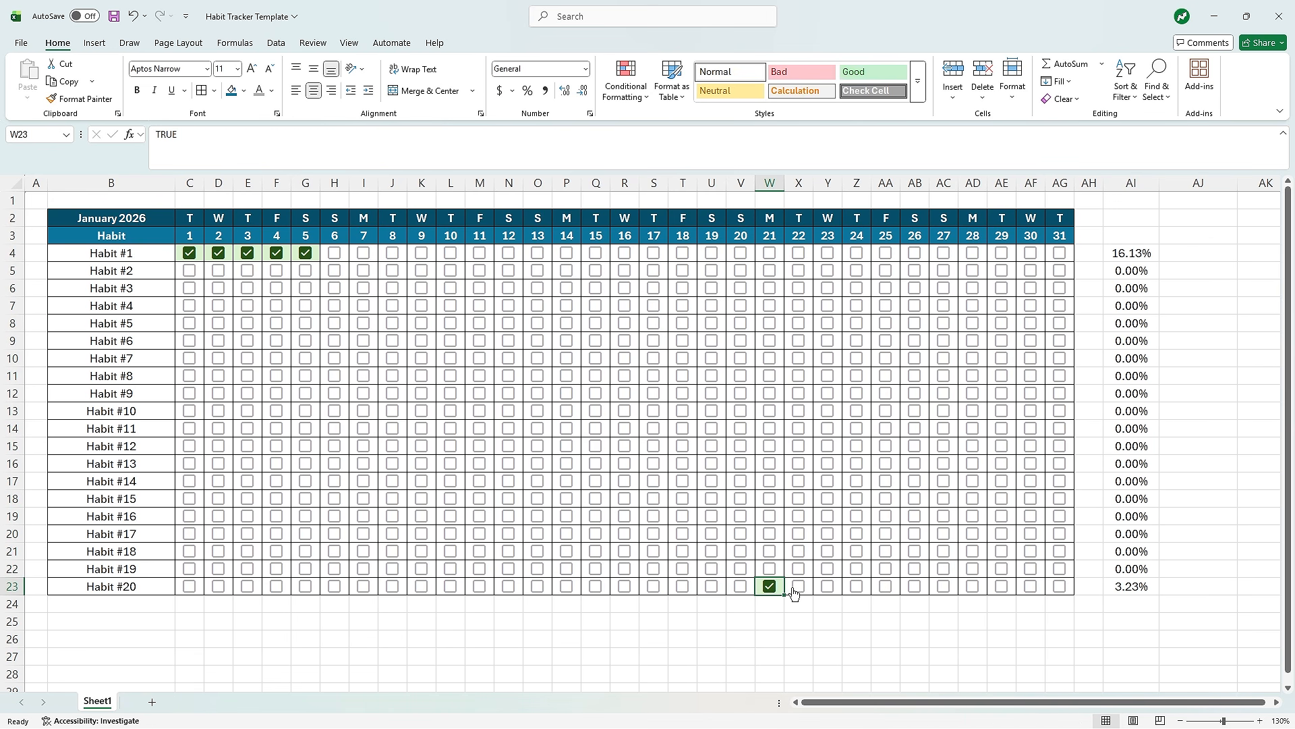
left_click(799, 586)
left_click(828, 586)
left_click(856, 586)
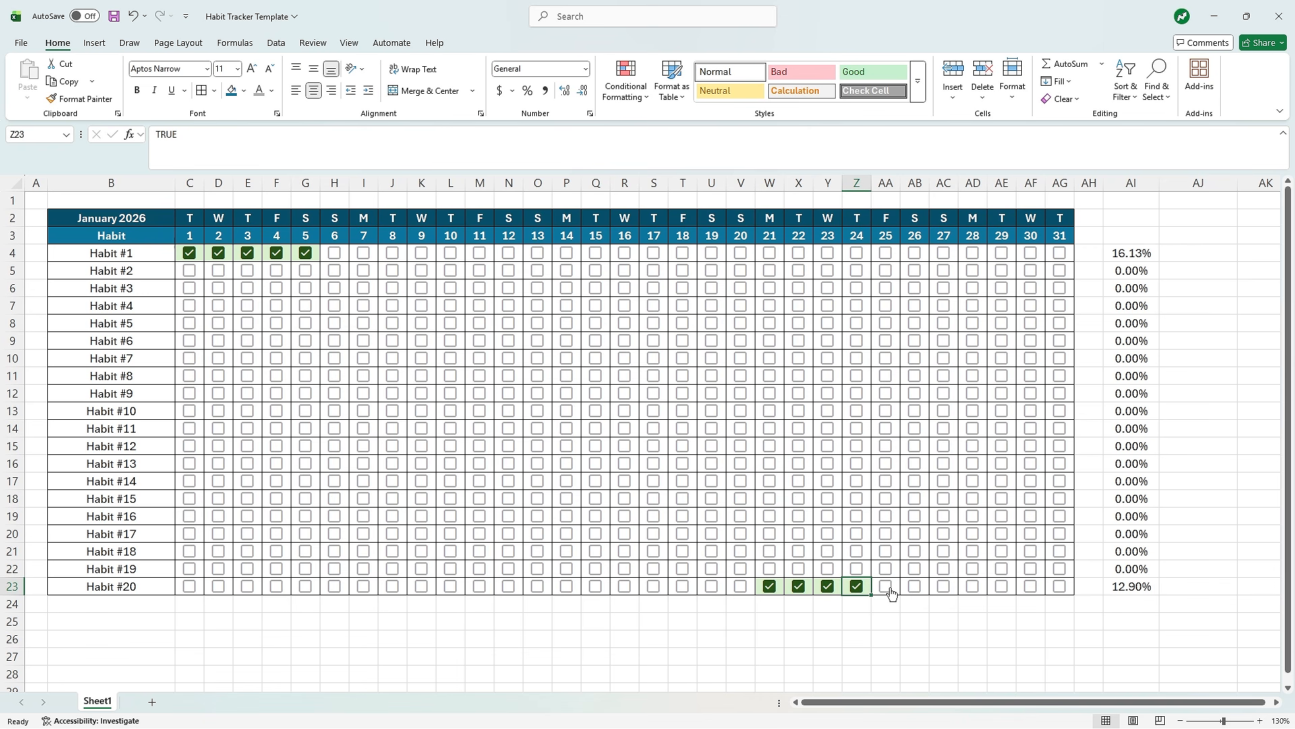
left_click(885, 586)
left_click(919, 589)
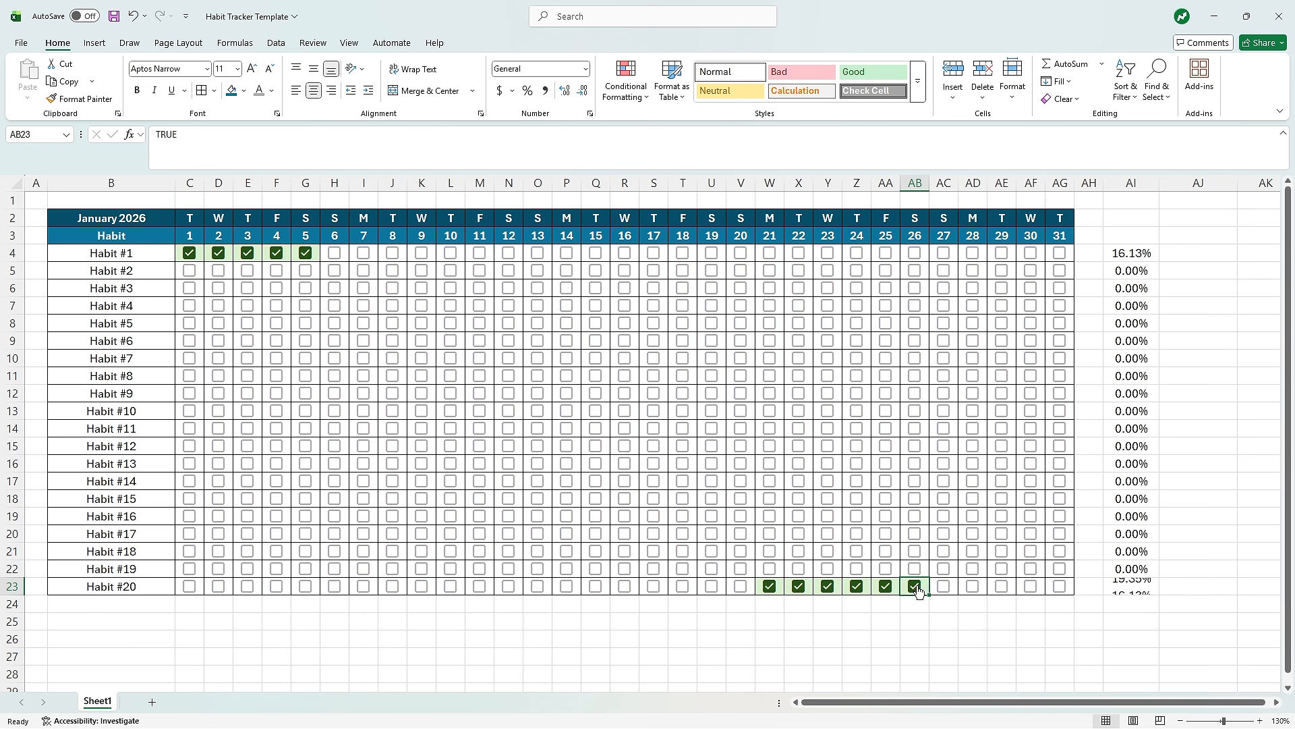
- Clear the test checkmarks for Habit #20 by filling the unchecked AC23 back to X23 and unchecking W23
left_click(959, 595)
left_click_drag(959, 595, 780, 597)
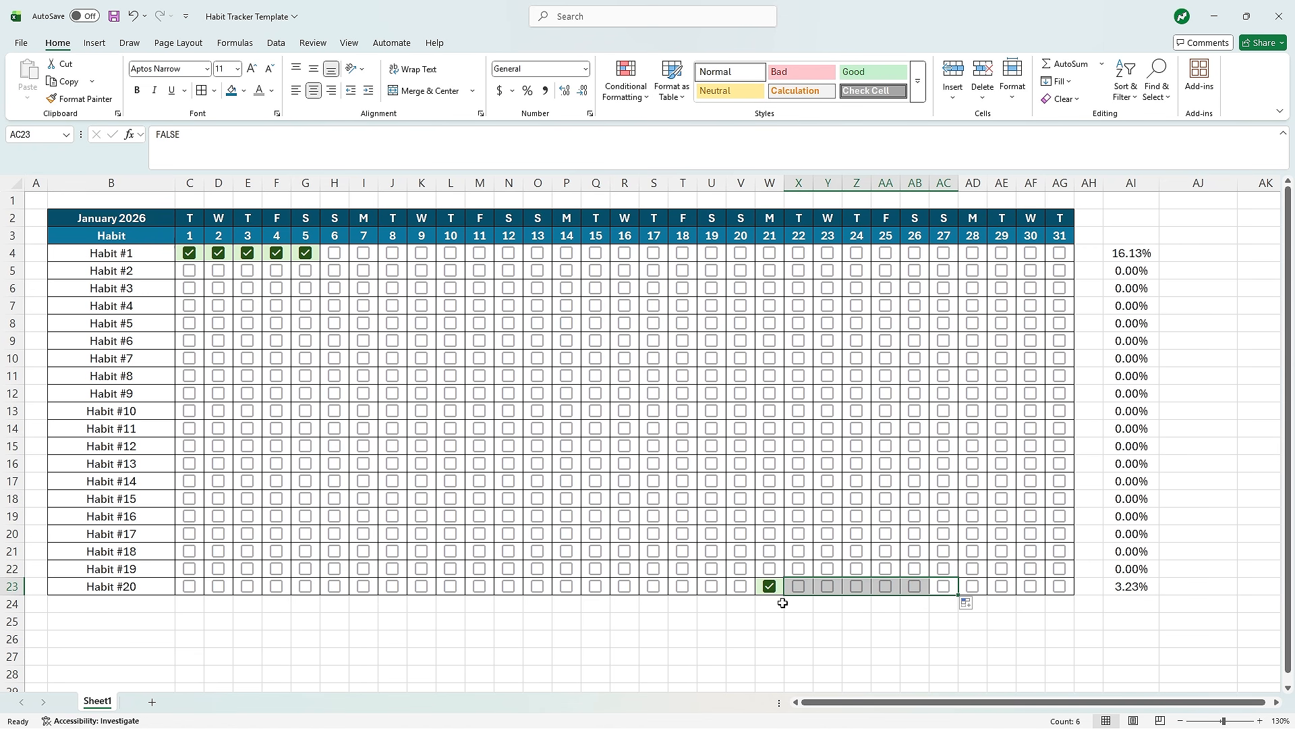
left_click(774, 593)
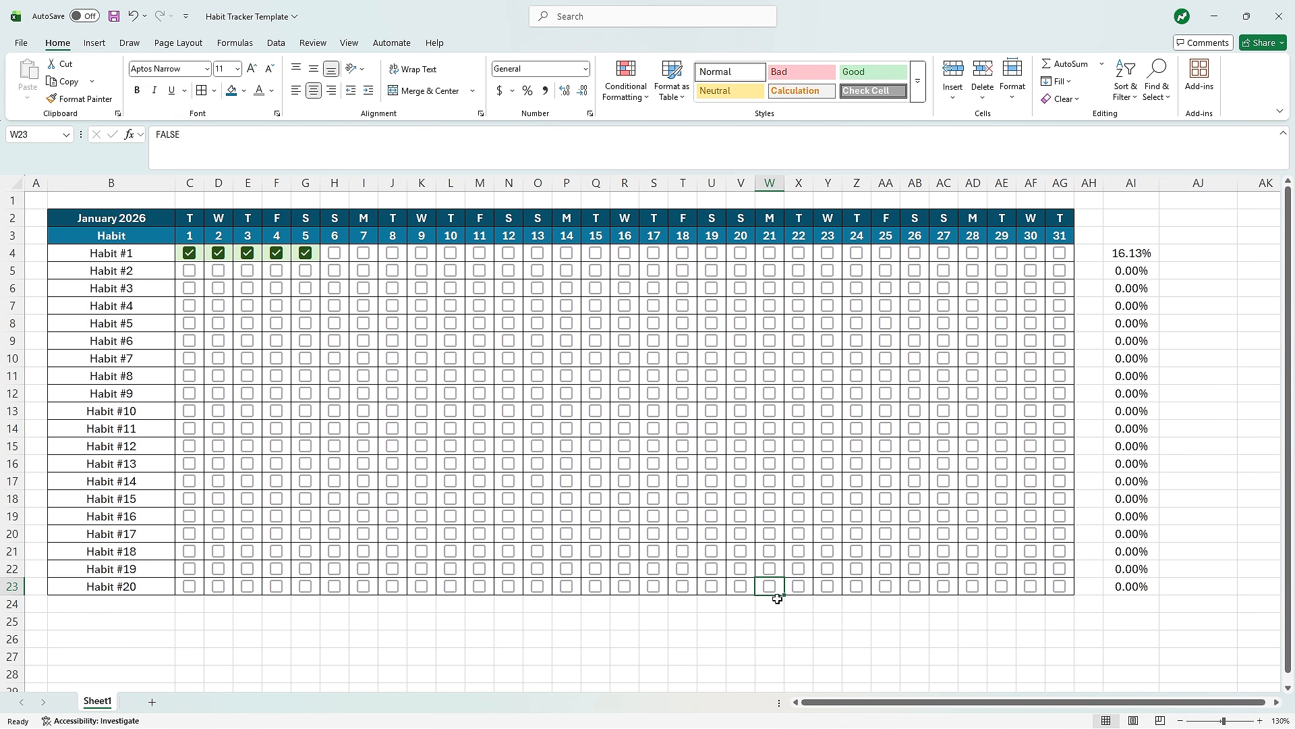
- Insert a column sparkline in AJ4 that charts Habit #1's daily checkboxes in C4:AG4
left_click(1173, 259)
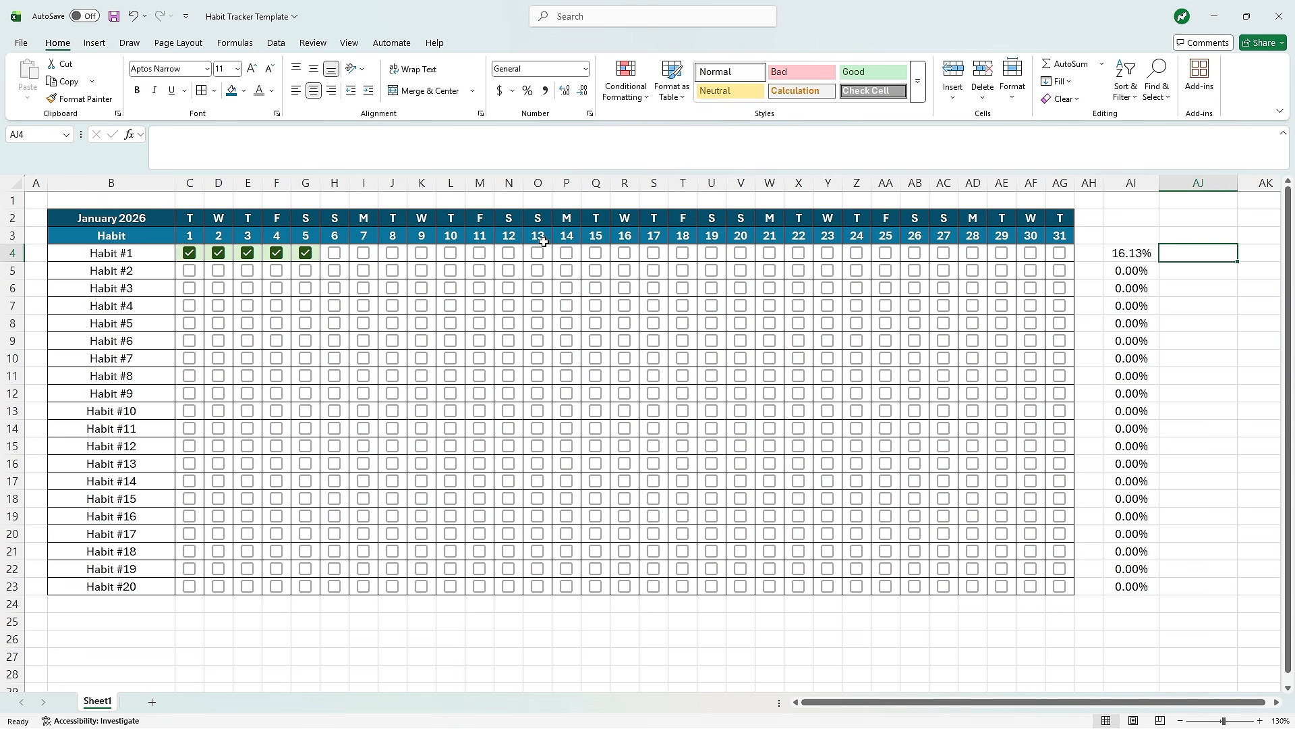
left_click(97, 43)
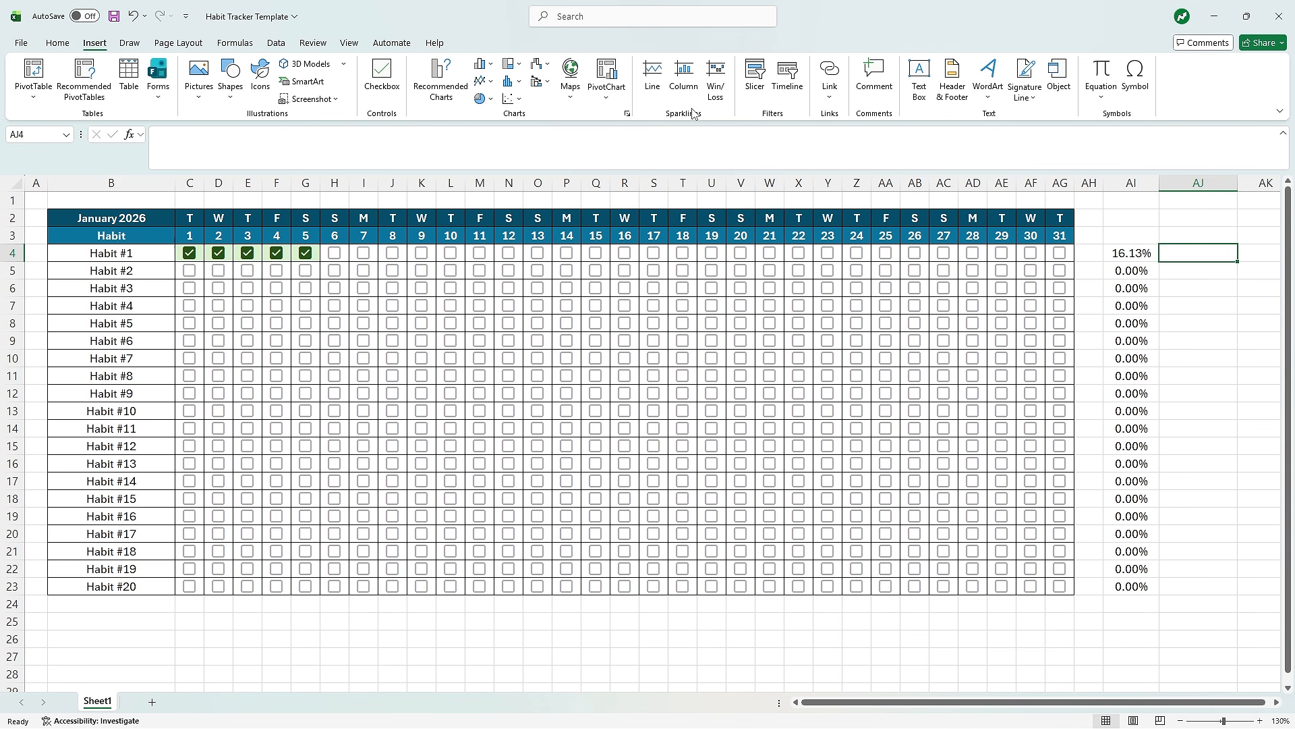
left_click(677, 86)
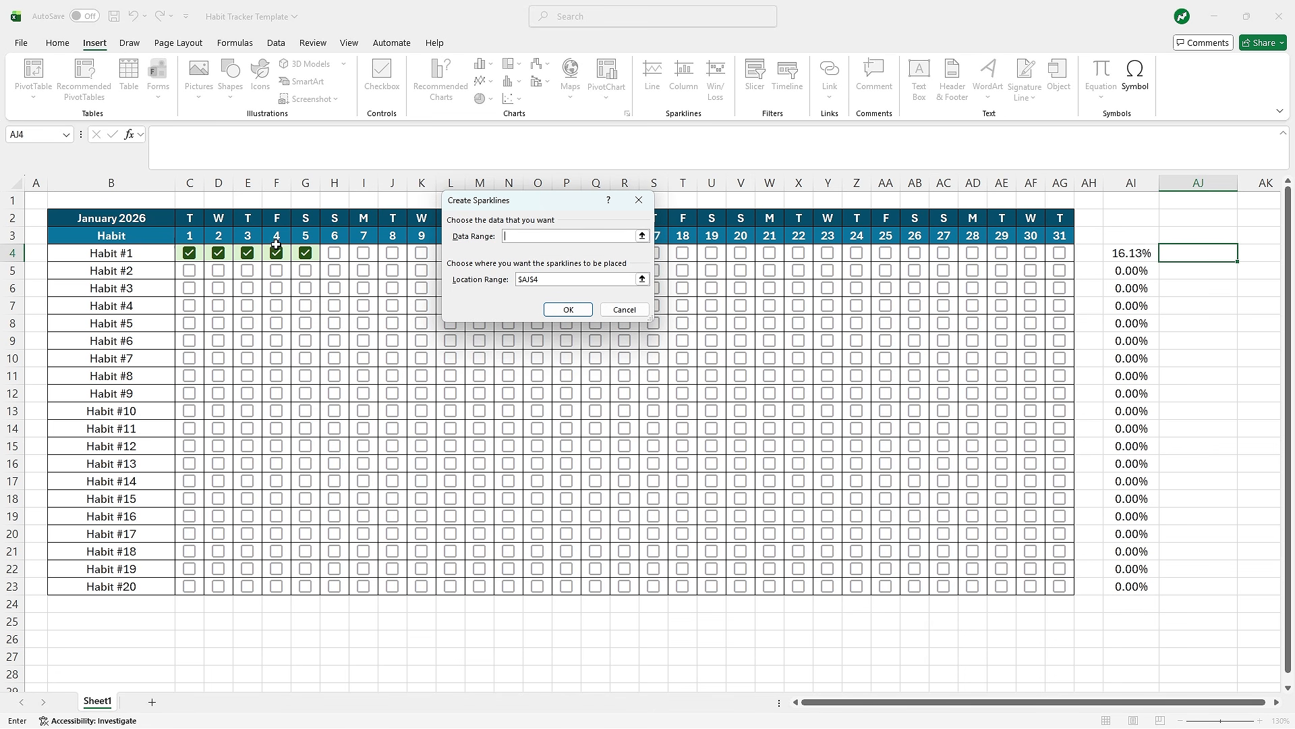
left_click_drag(199, 252, 1072, 248)
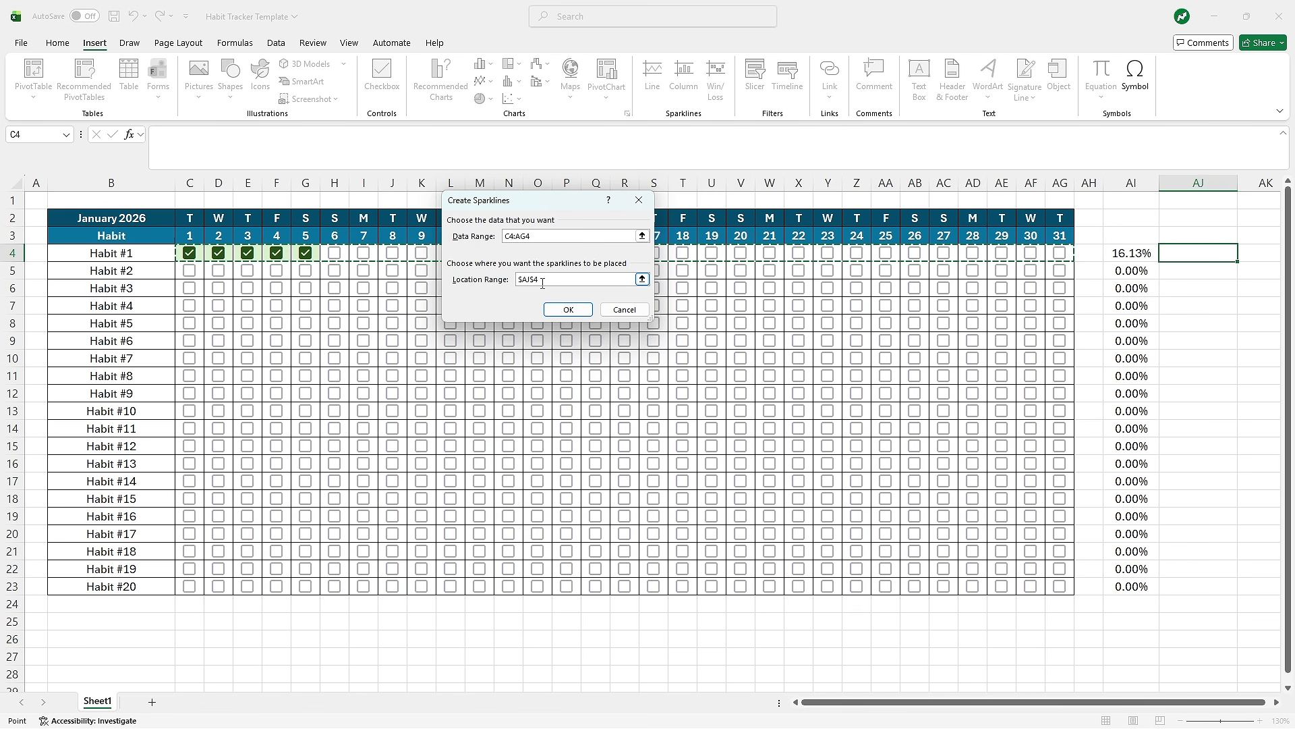
left_click(566, 309)
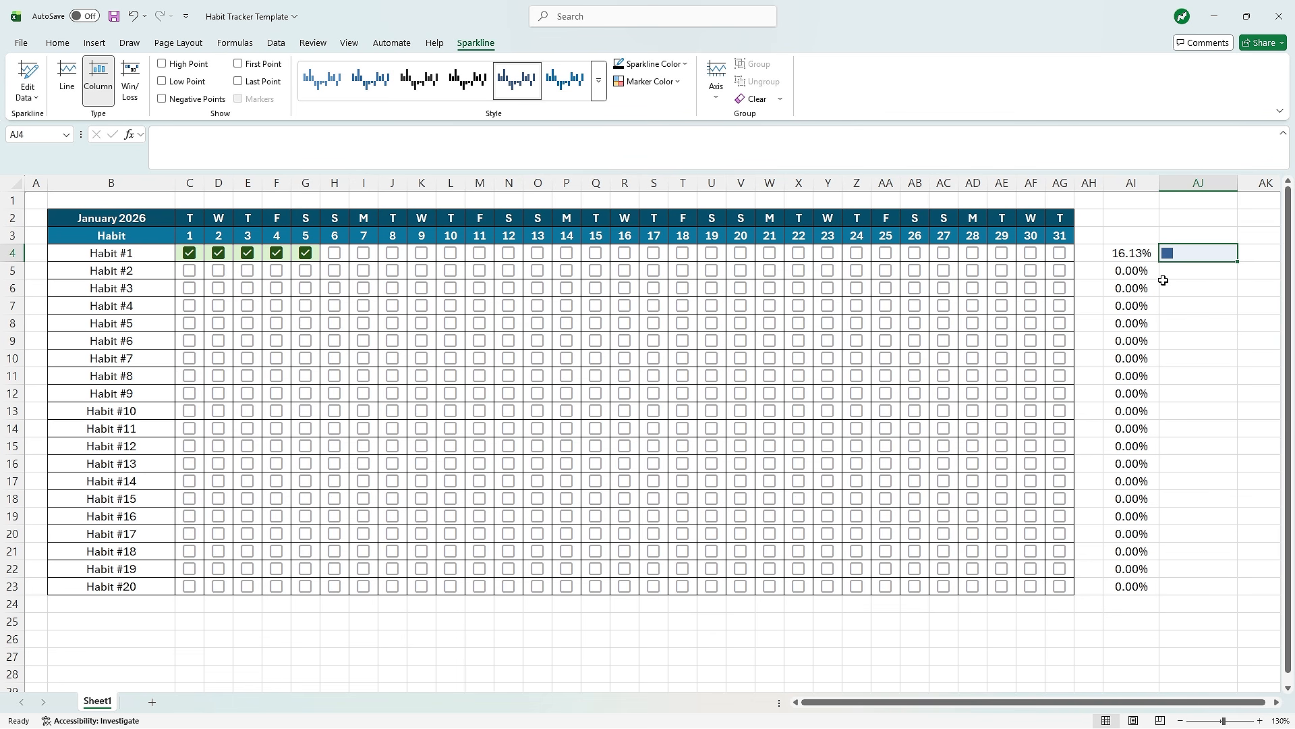
- Check off days 6 through 11 and 14 through 19 for Habit #1 to test the sparkline
left_click(333, 255)
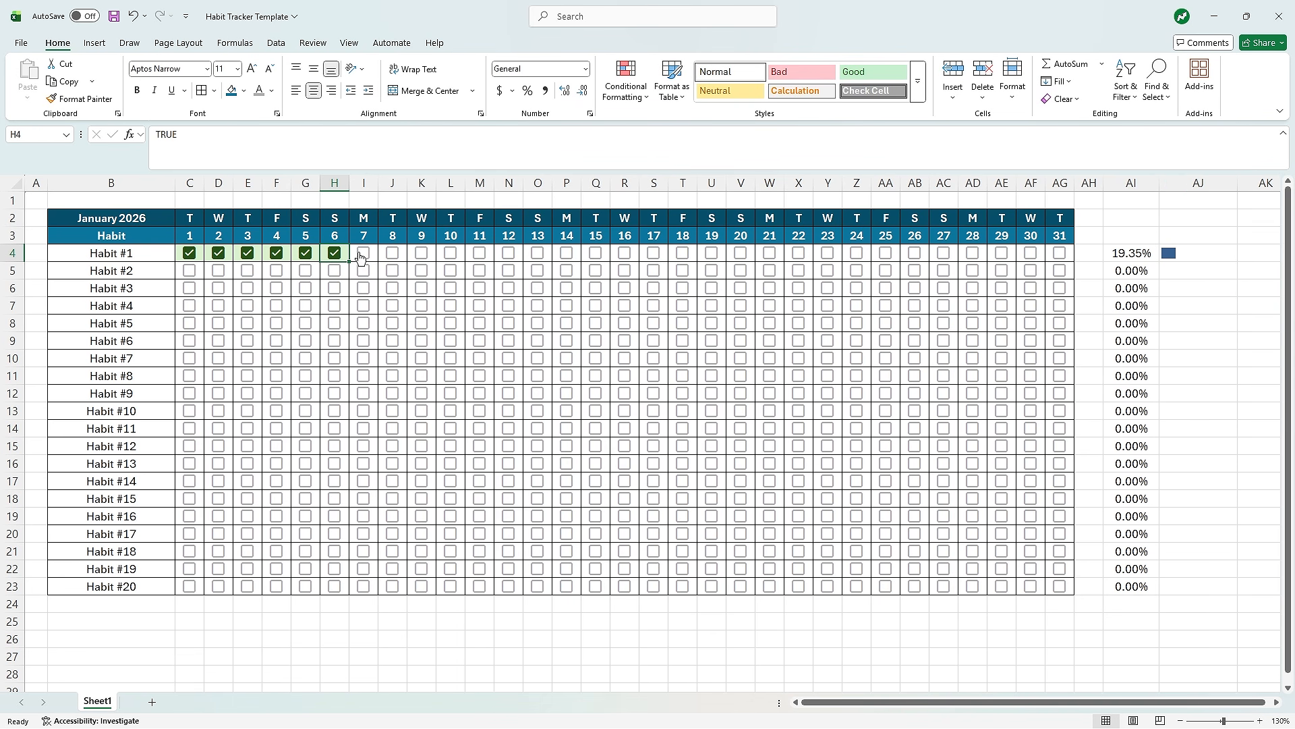
left_click(363, 254)
left_click(393, 253)
left_click(421, 253)
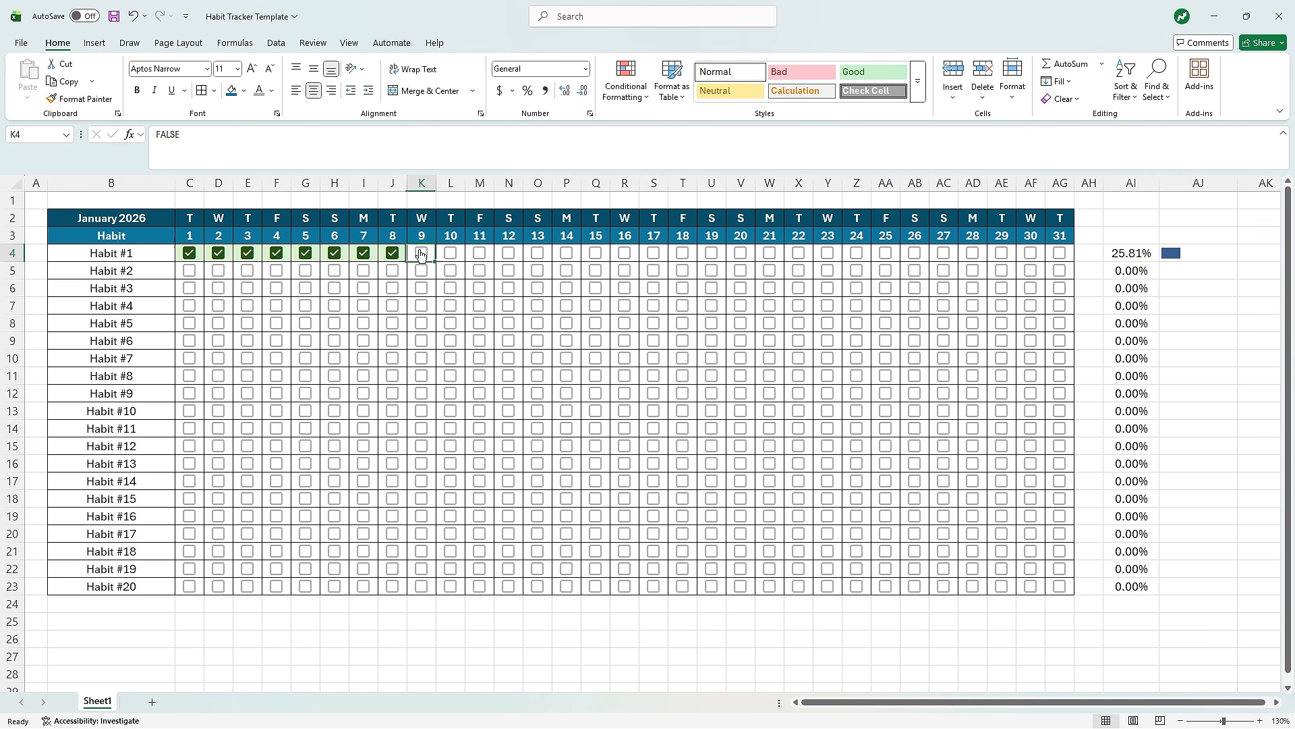
left_click(452, 261)
left_click(451, 260)
left_click(478, 256)
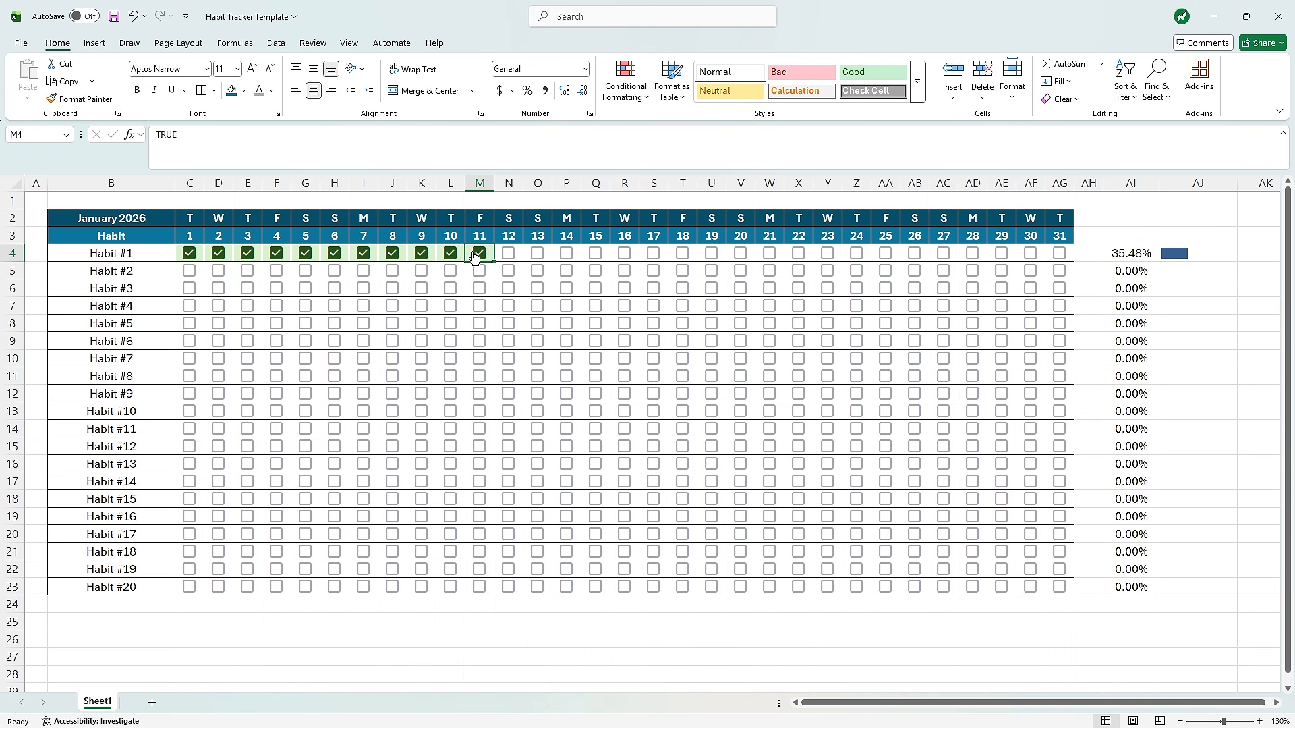
left_click(568, 256)
left_click(596, 255)
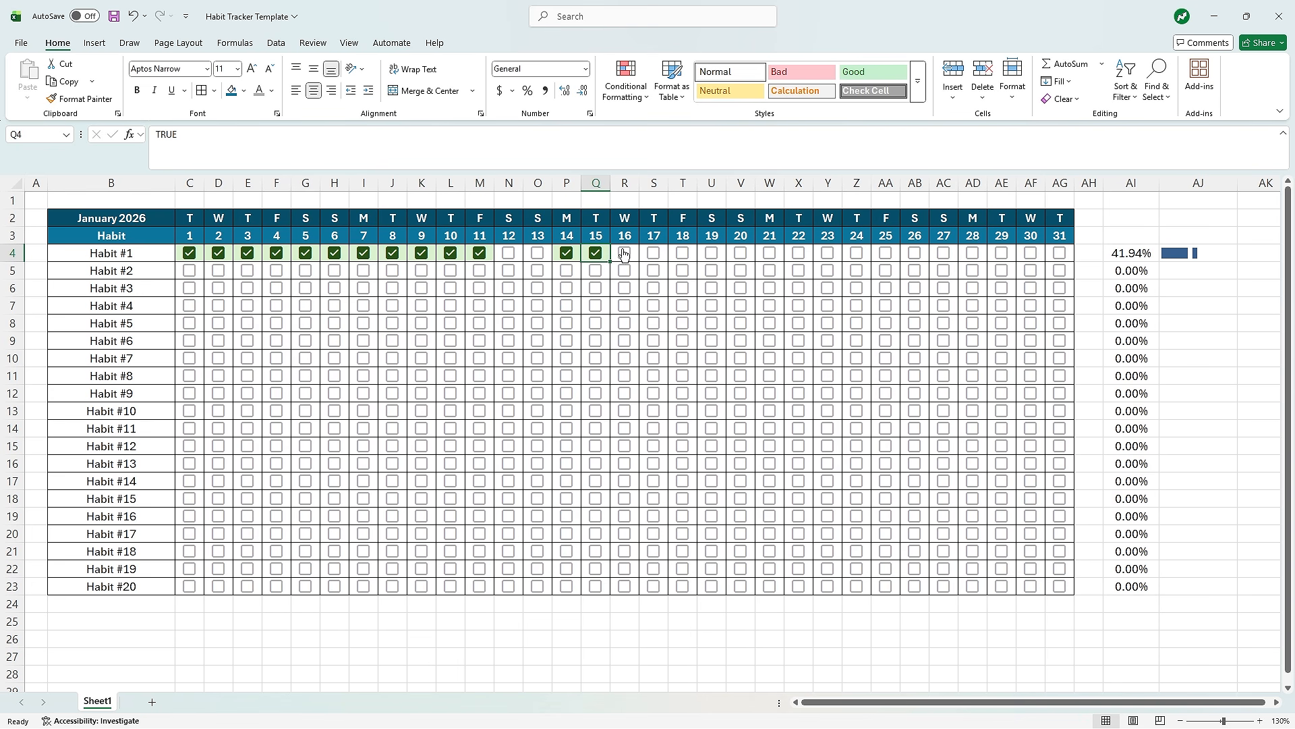
left_click(625, 255)
left_click(653, 255)
left_click(682, 256)
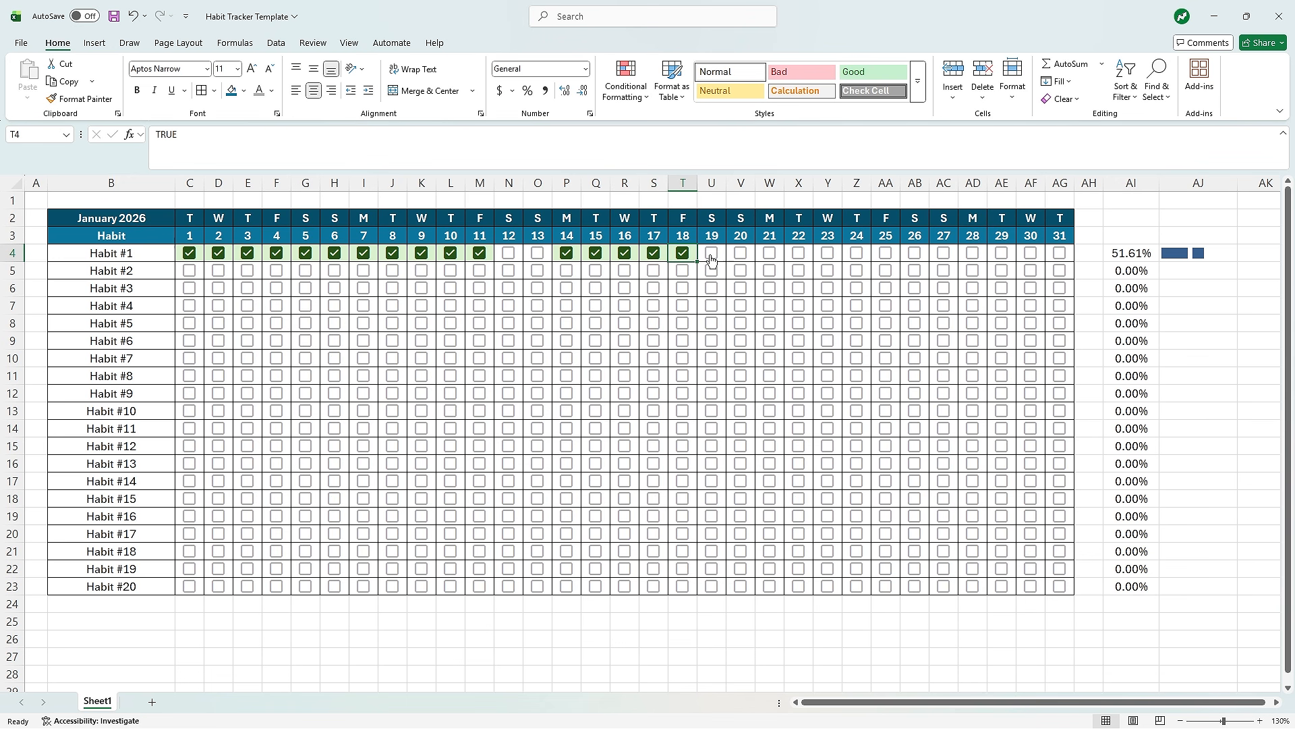
left_click(711, 257)
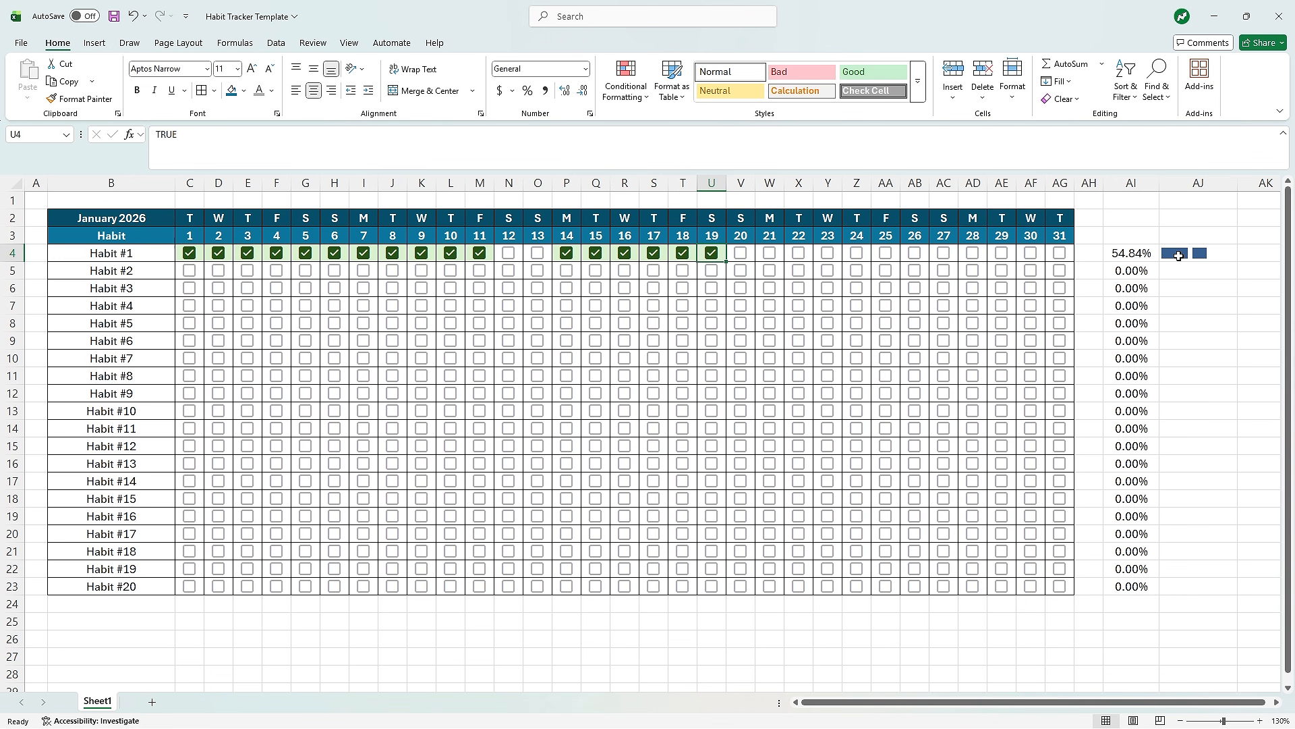
- Recolor the AJ4 sparkline to the darkest theme green and give the cell a light green fill
left_click(1179, 255)
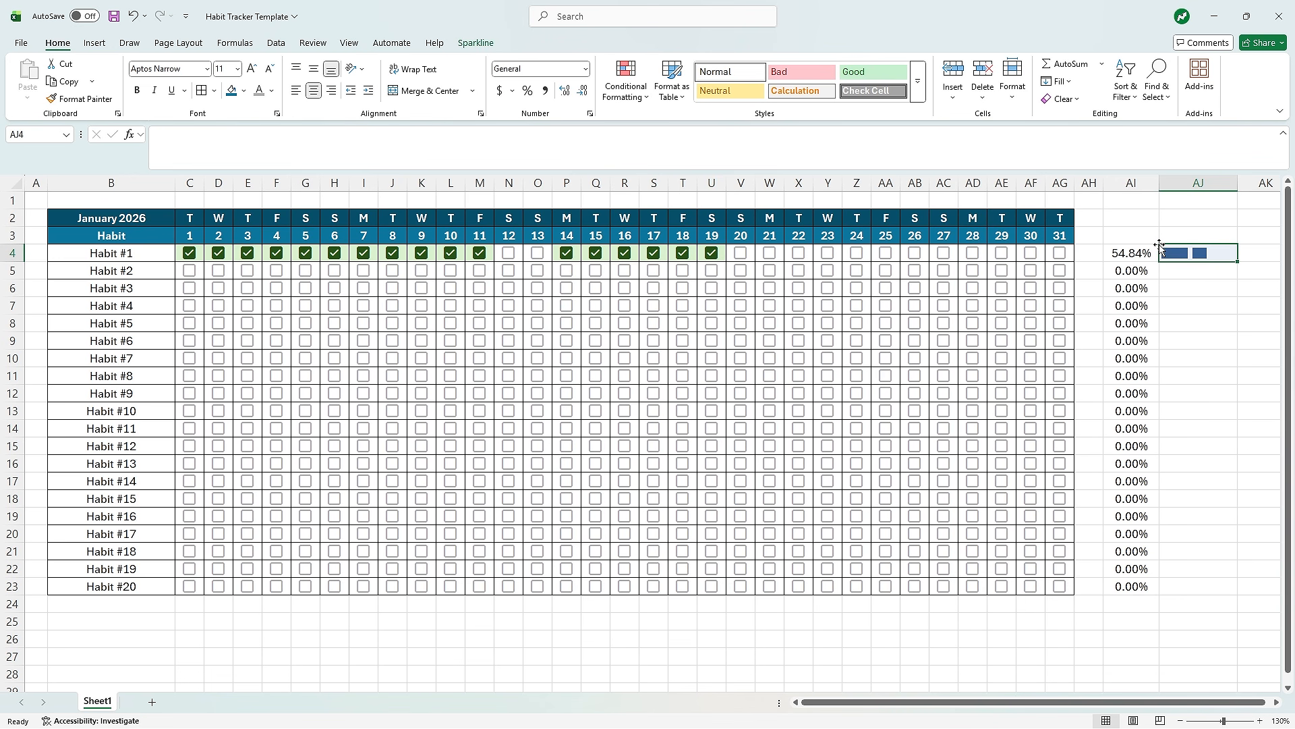
left_click(474, 46)
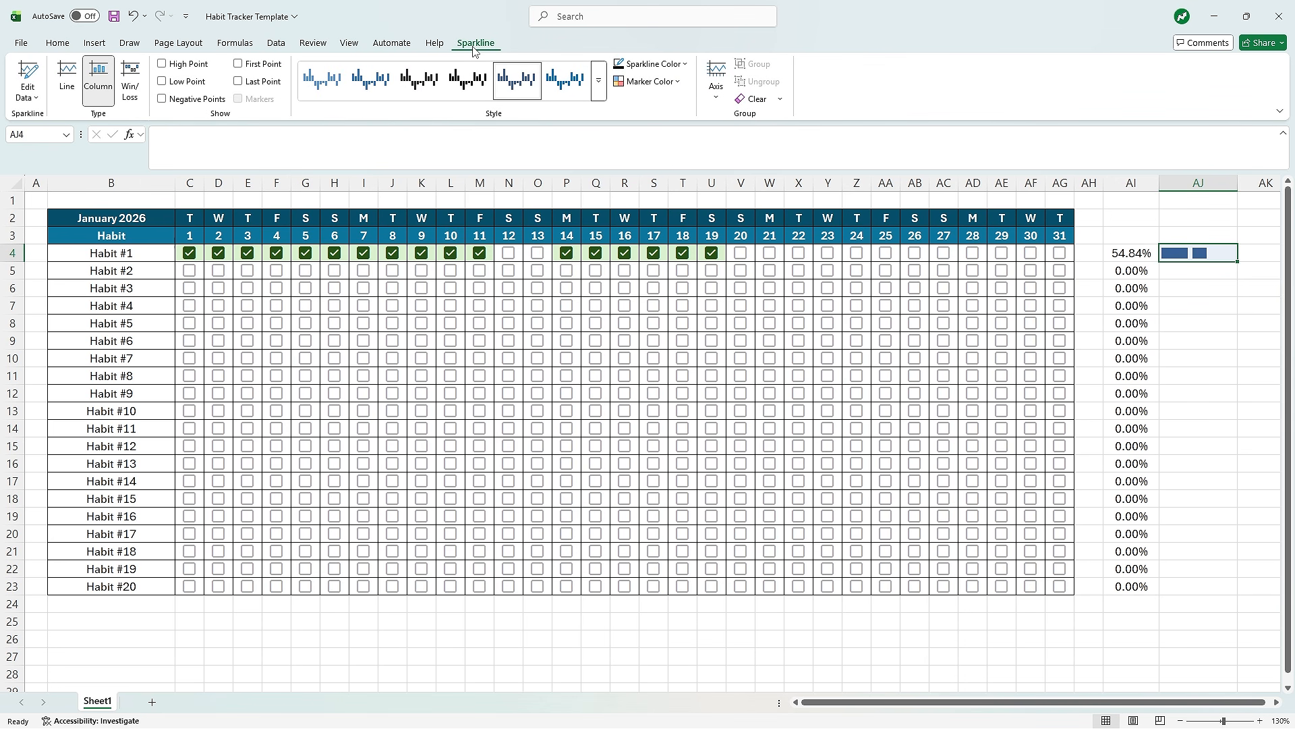
left_click(671, 65)
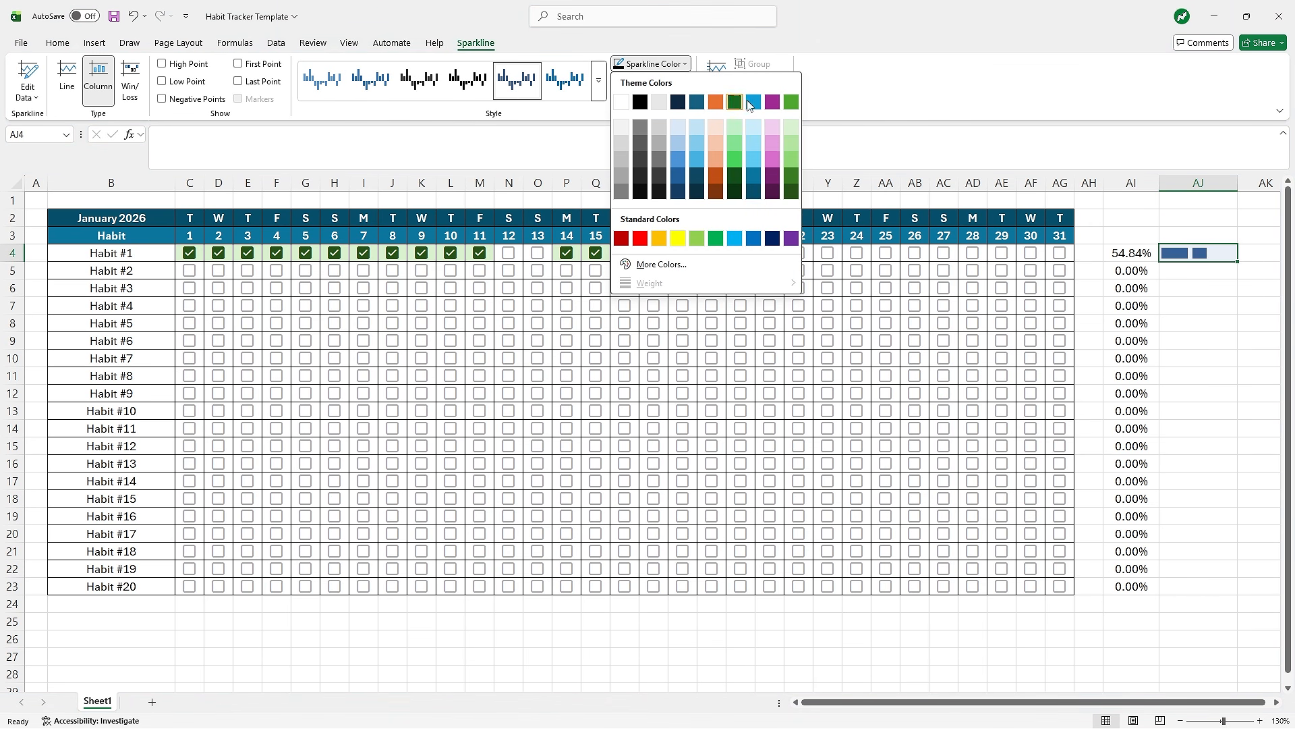
left_click(792, 193)
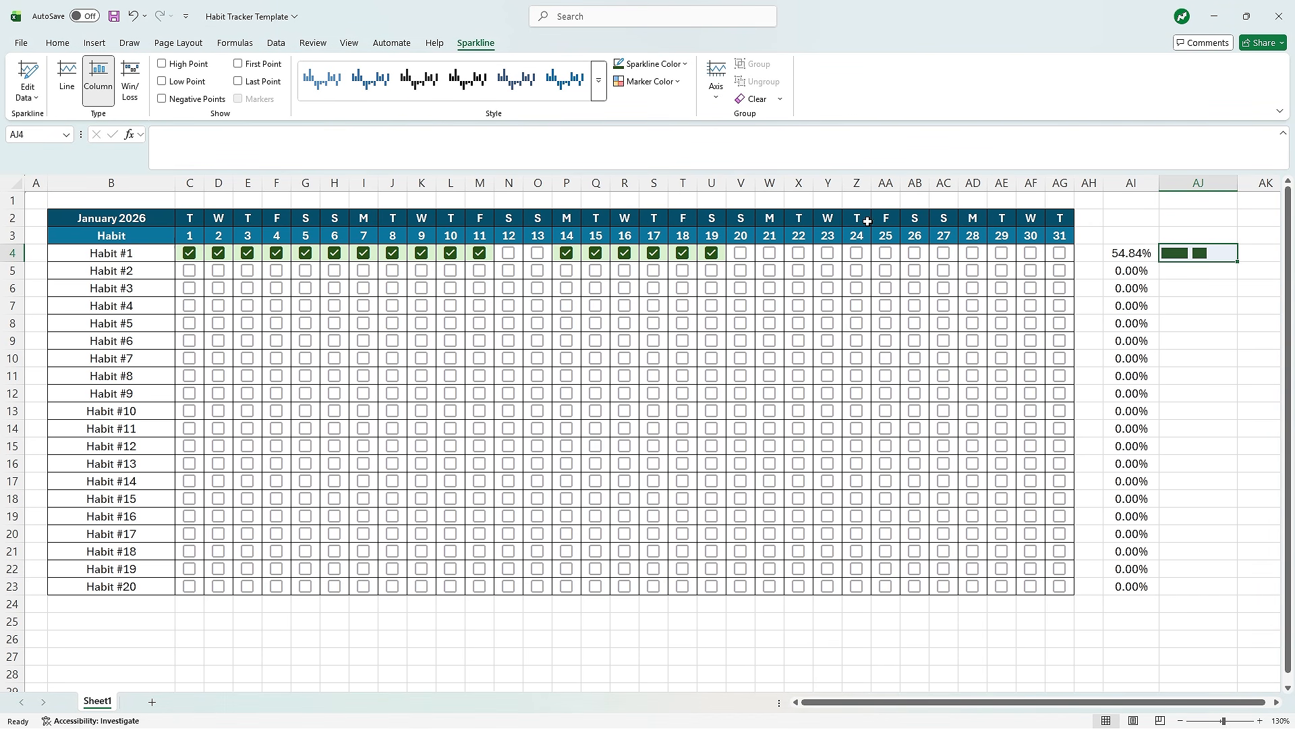
left_click(57, 44)
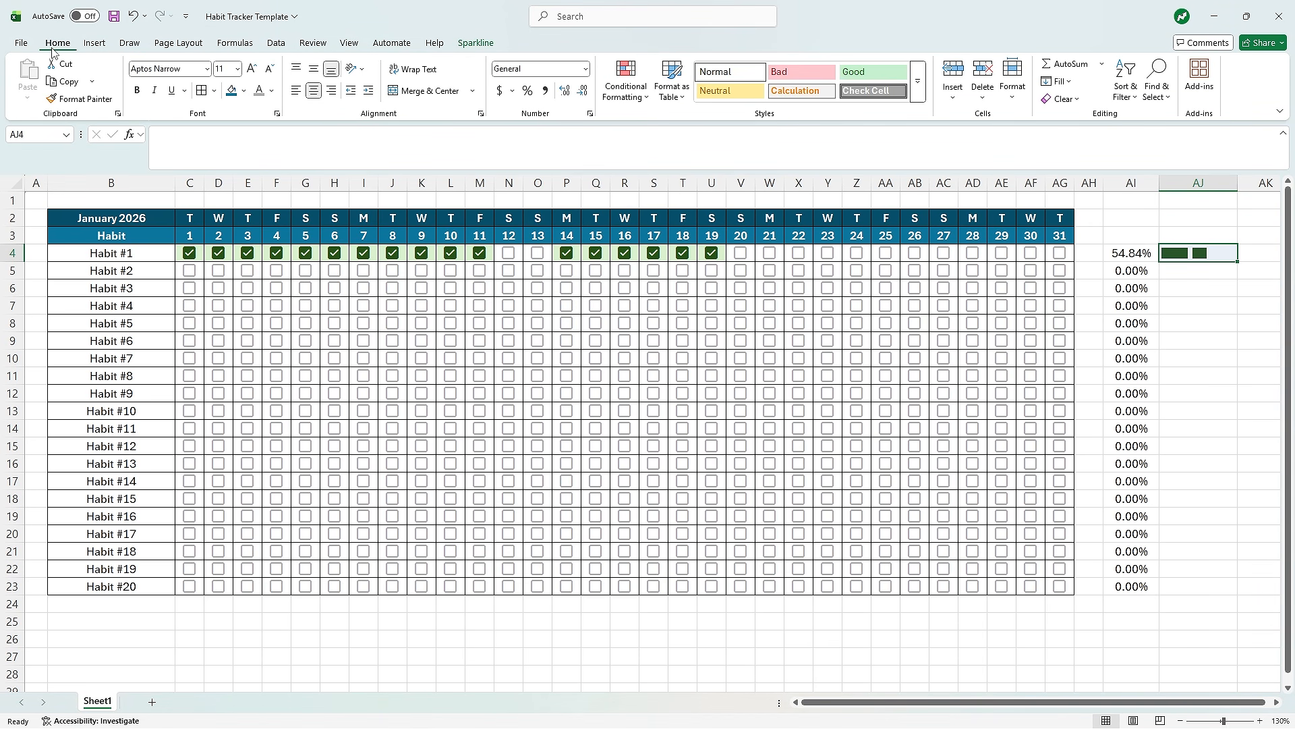
left_click(245, 91)
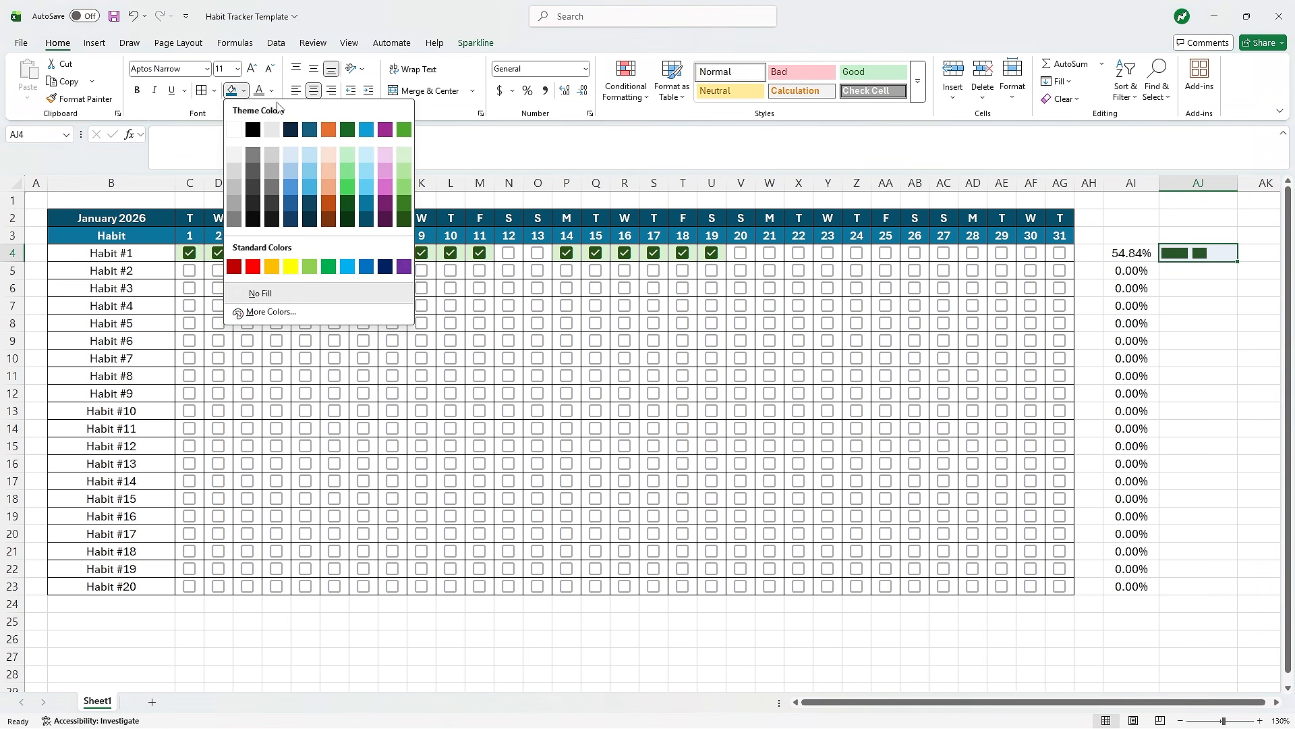
left_click(405, 157)
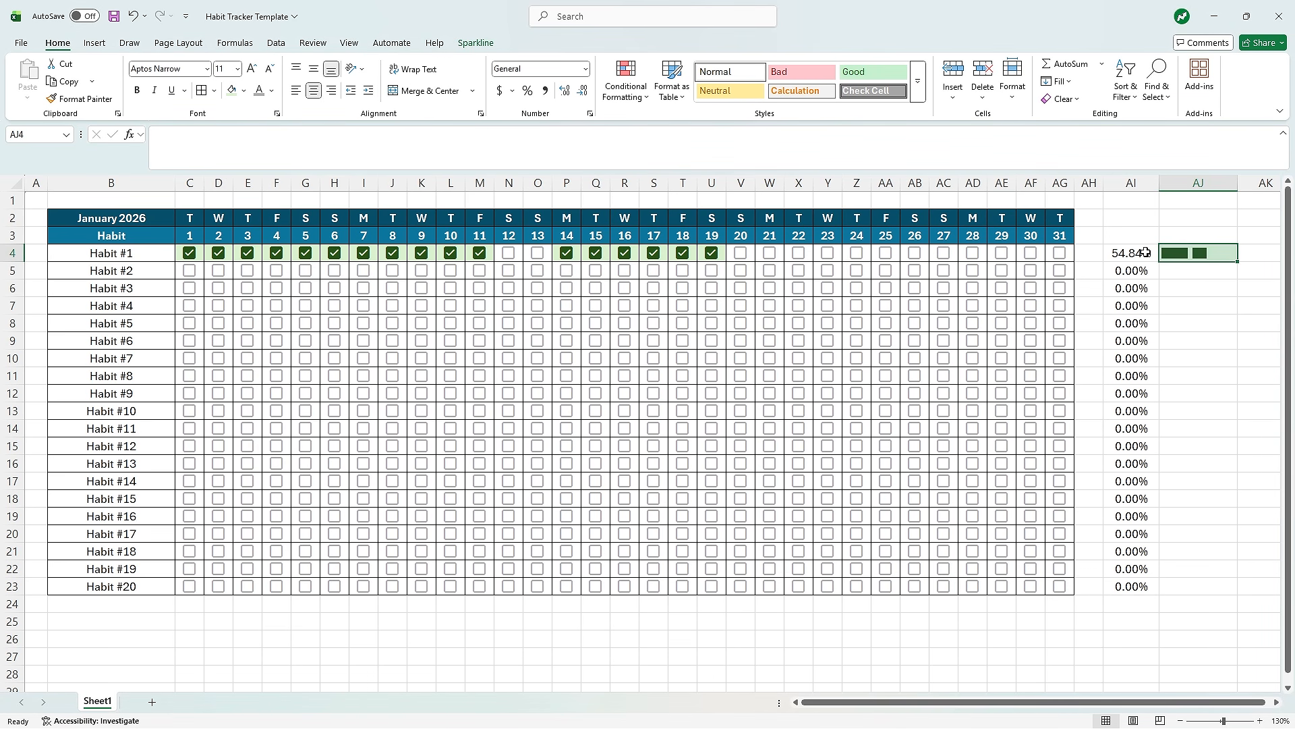
- Format the percentage in AI4 with the same light green fill and bold, dark green text
left_click(1145, 252)
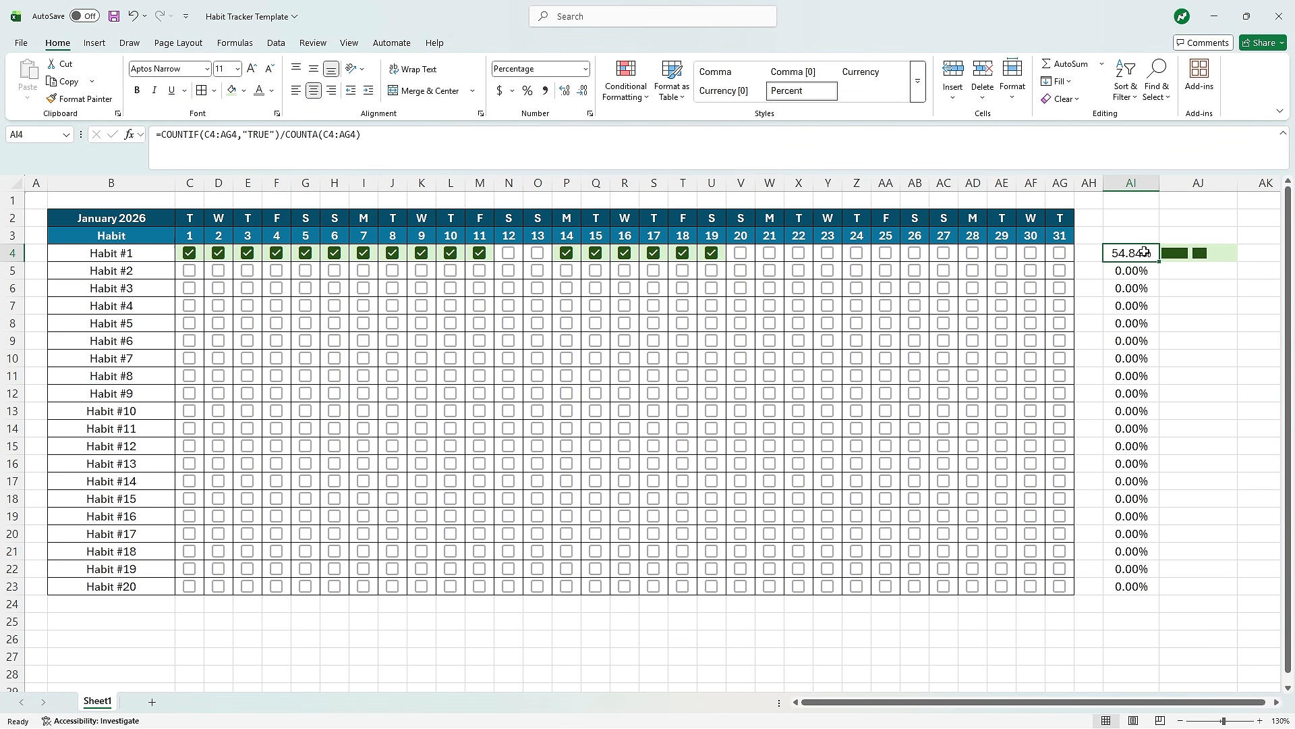
left_click(230, 93)
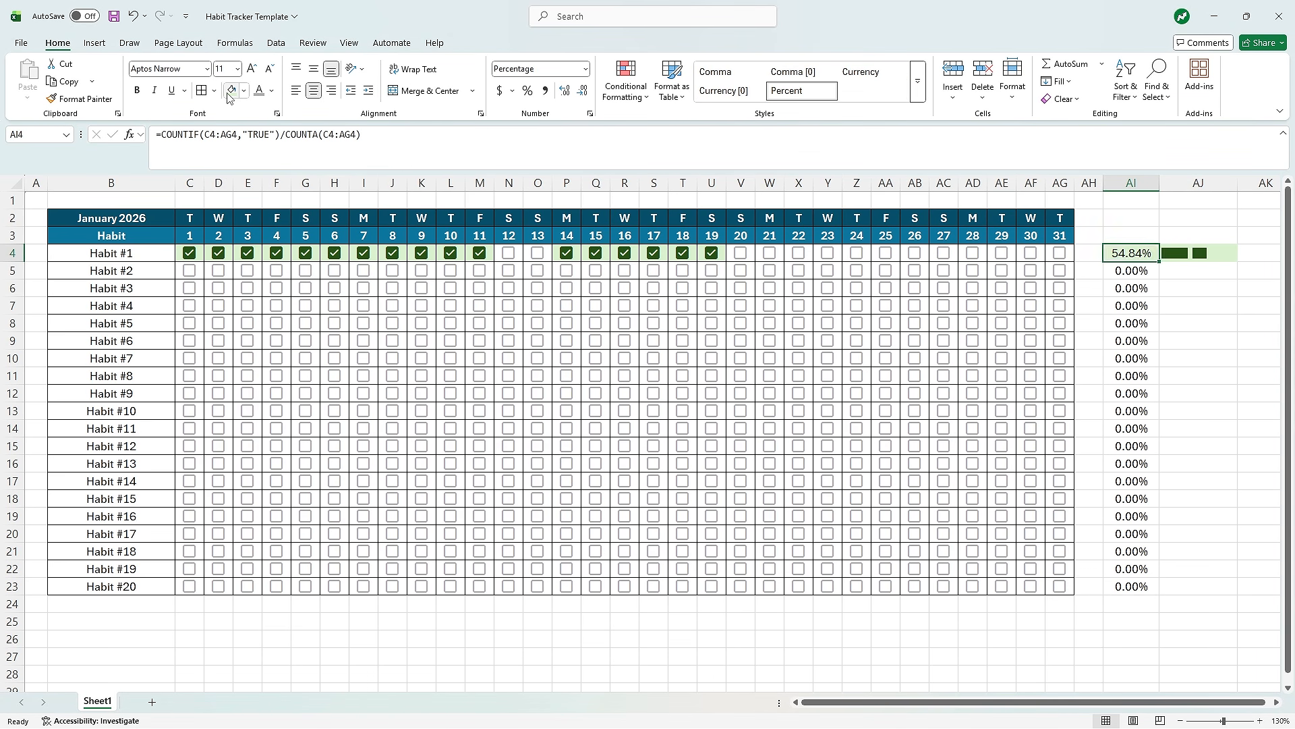
key("ctrl+b")
left_click(272, 91)
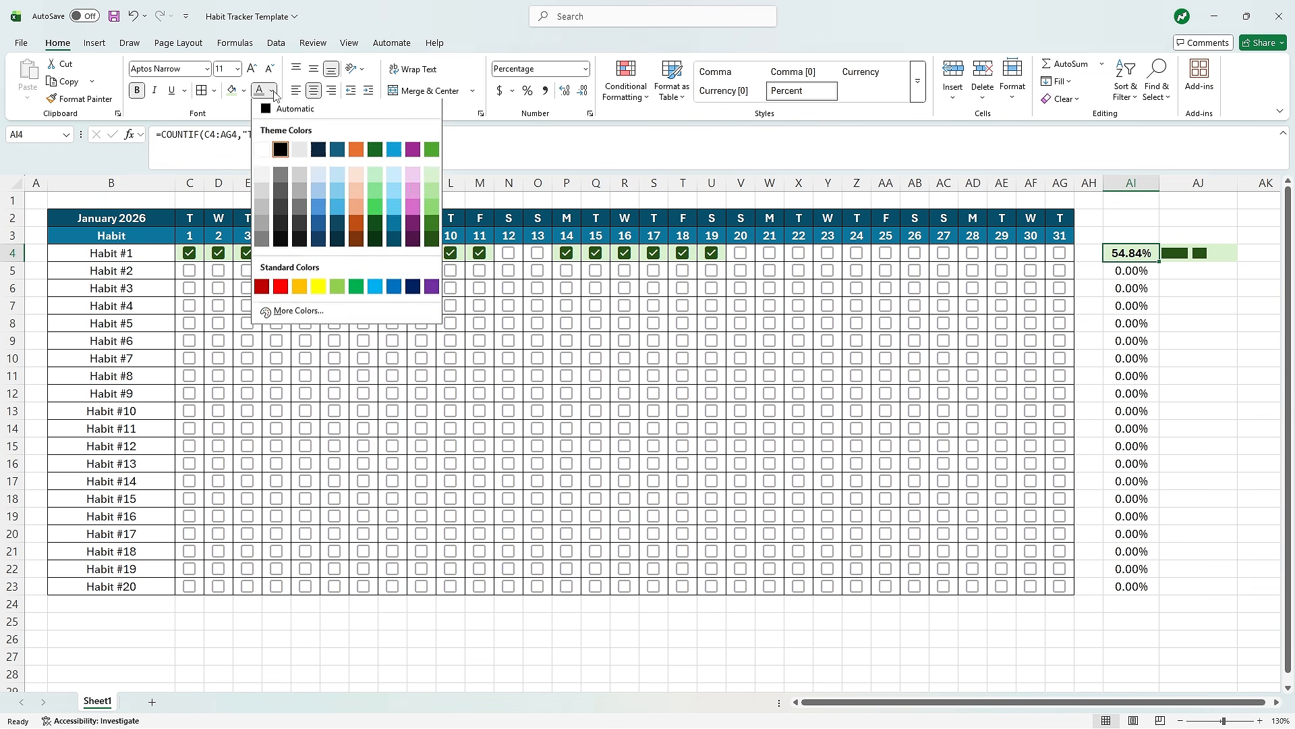
left_click(433, 240)
- Fill the formula, sparkline and formatting of AI4:AJ4 down to row 23 for all habits
left_click(1260, 306)
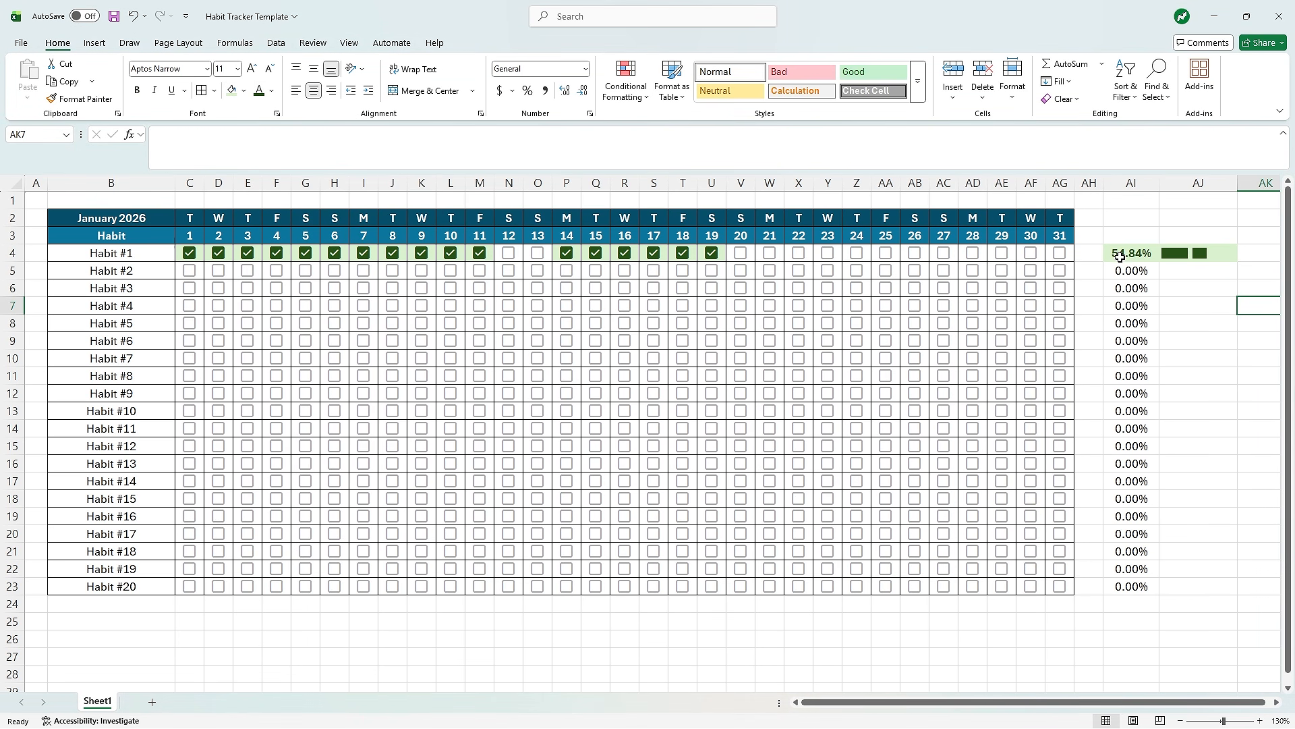
left_click_drag(1119, 256, 1238, 584)
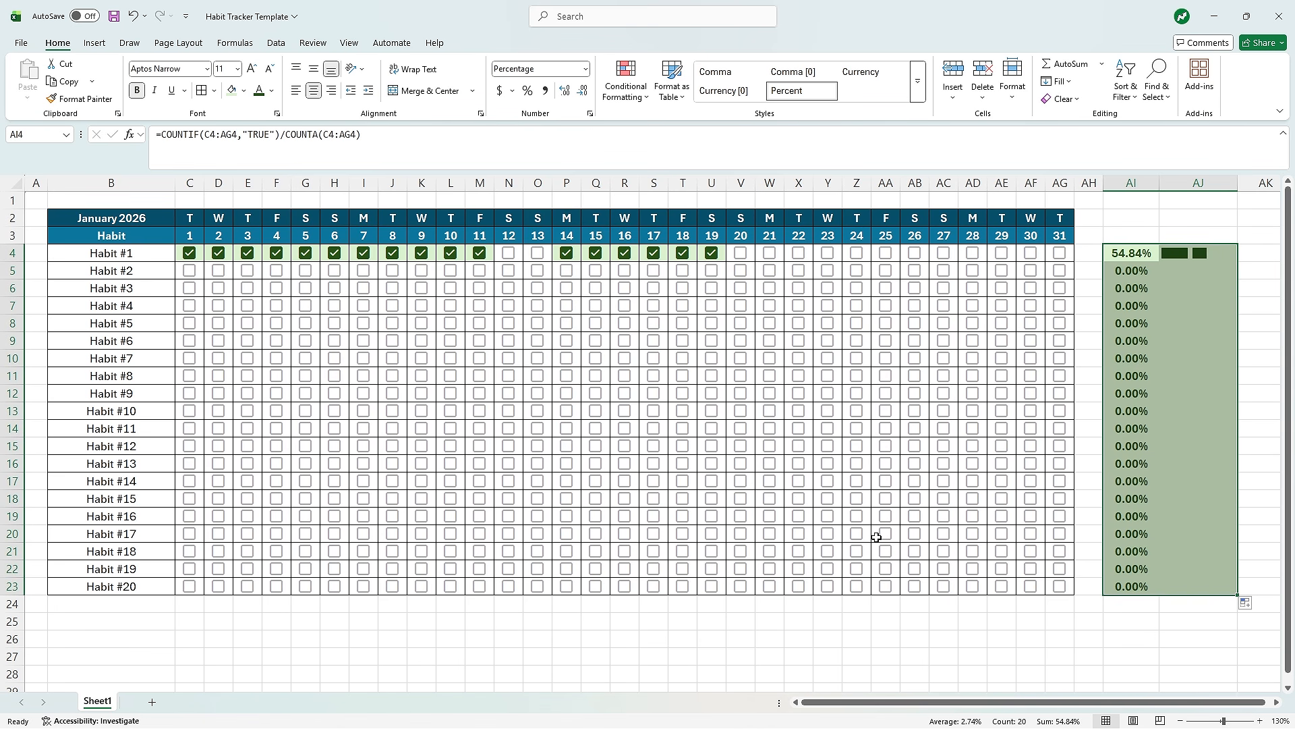
left_click(854, 470)
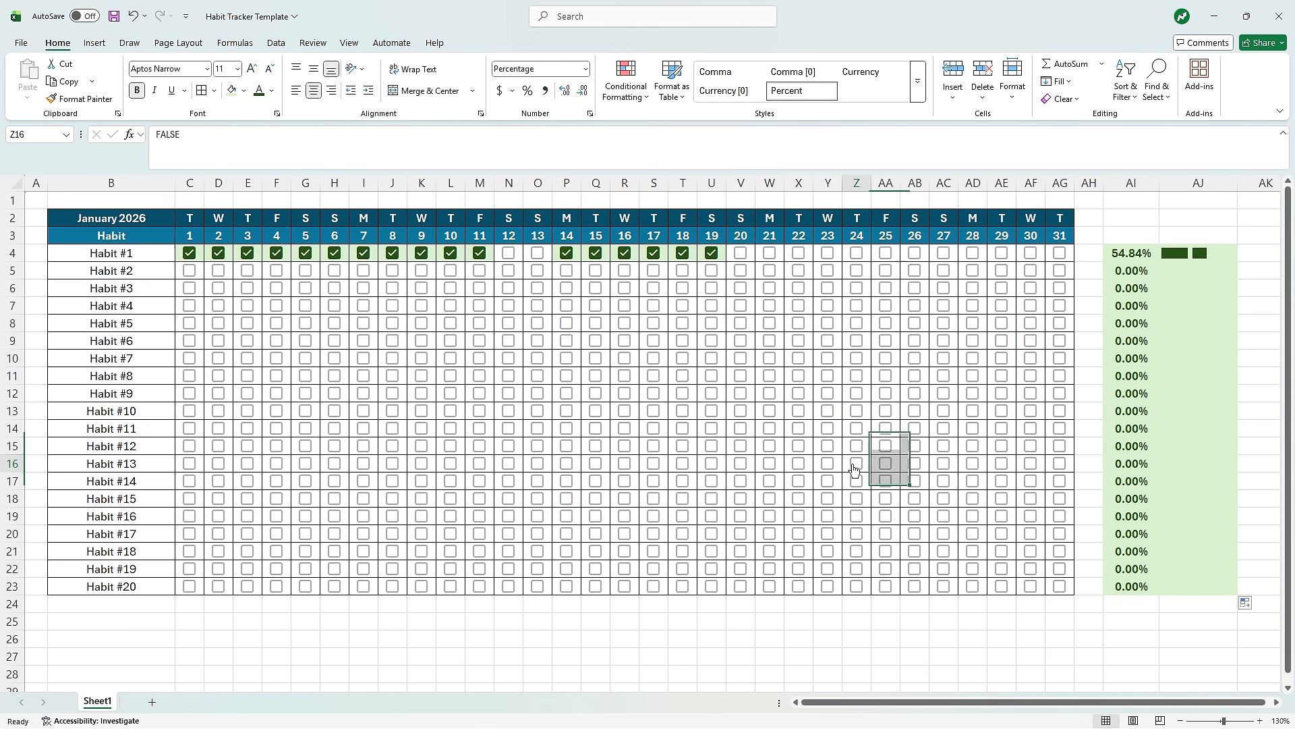
- Check off days 20 through 25 for Habit #13 in V16:AA16 to test its percentage and sparkline
left_click(856, 464)
left_click(886, 463)
left_click(824, 463)
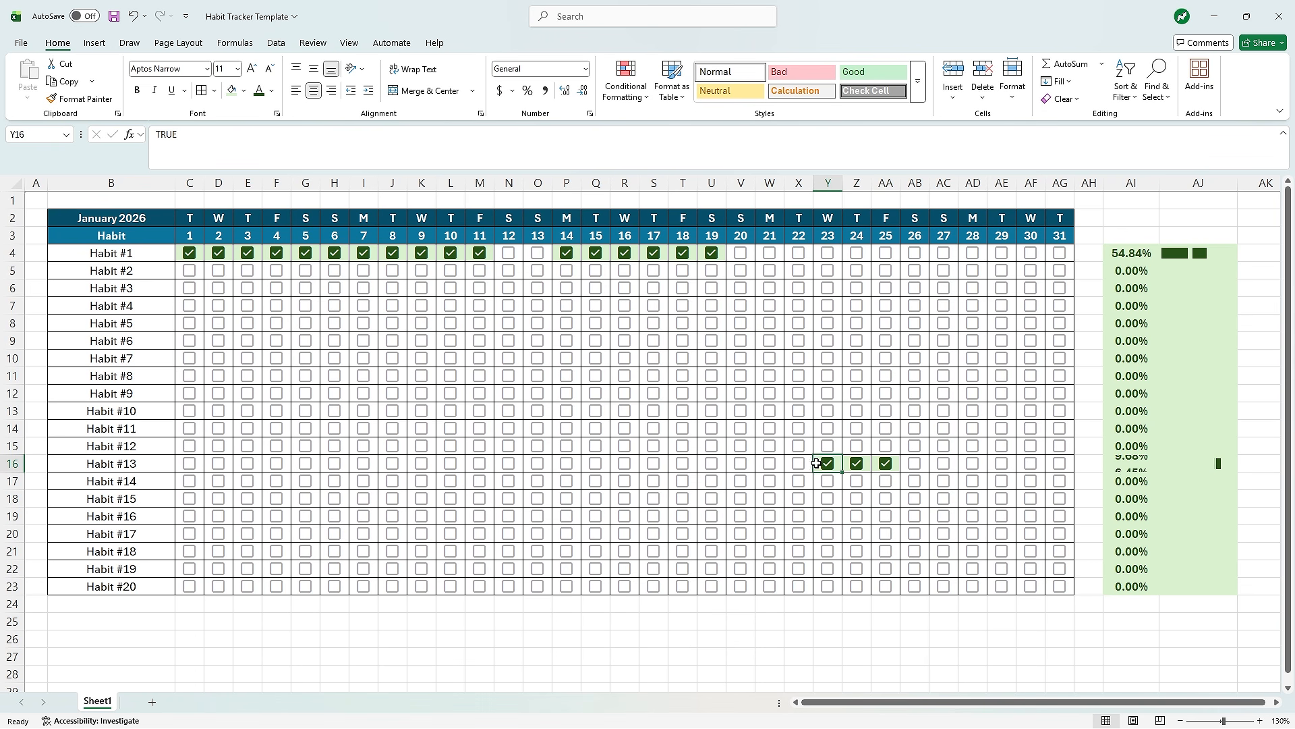
left_click(798, 464)
left_click(770, 464)
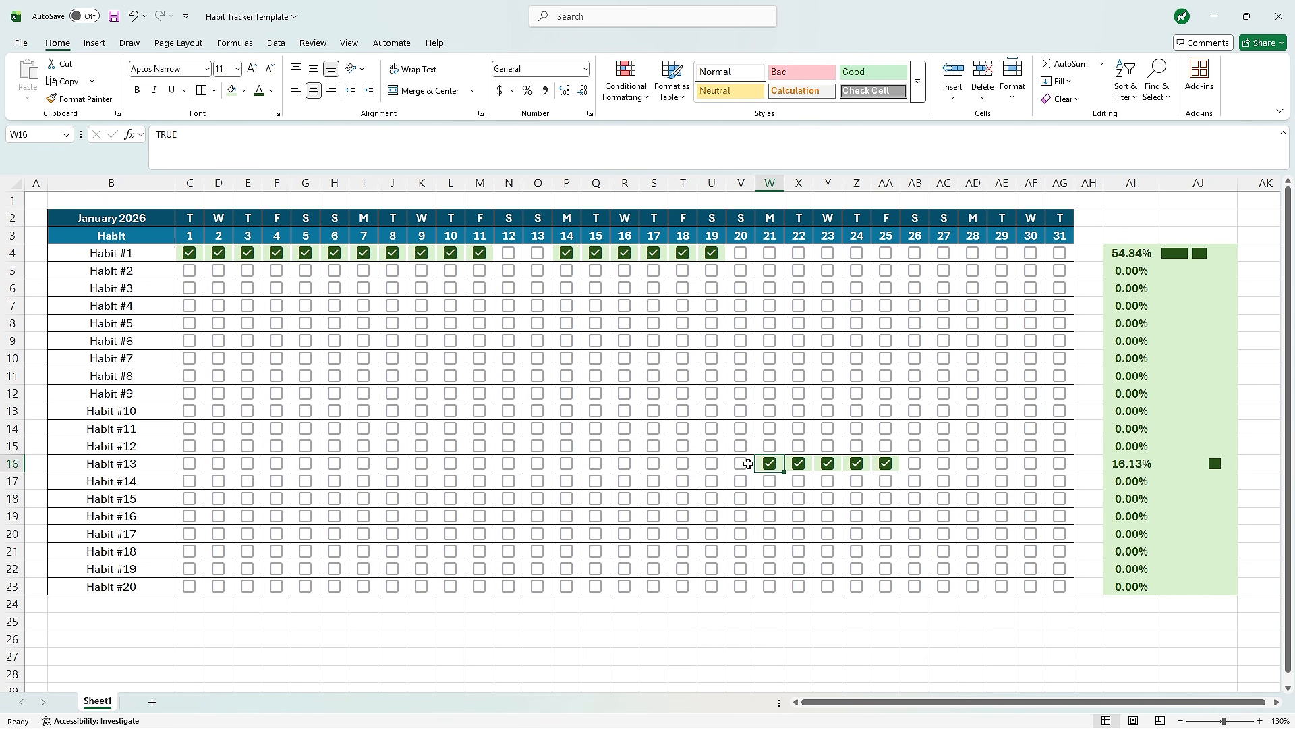
left_click(742, 463)
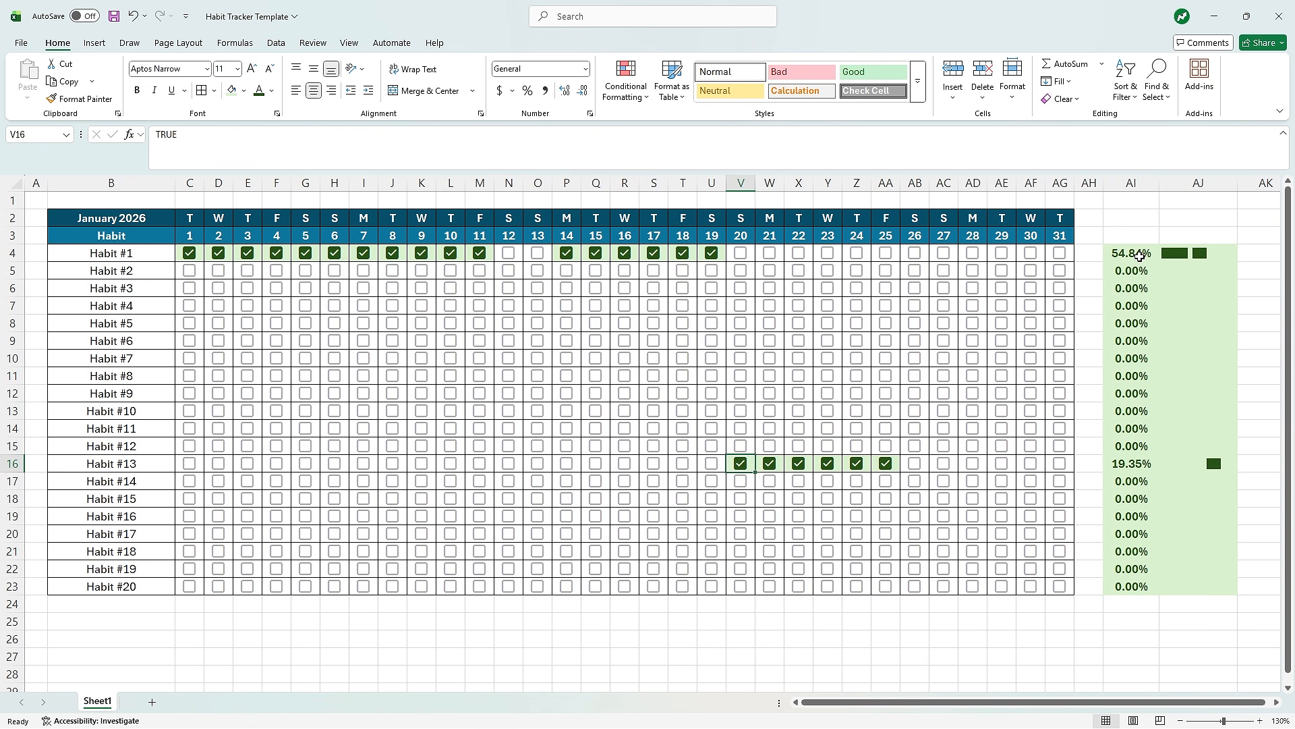
- Apply all borders to the percentage and sparkline cells AI4:AJ23 and save the workbook
mouse_move(1140, 255)
left_mouse_down()
mouse_move(1208, 612)
mouse_move(1208, 587)
left_mouse_up()
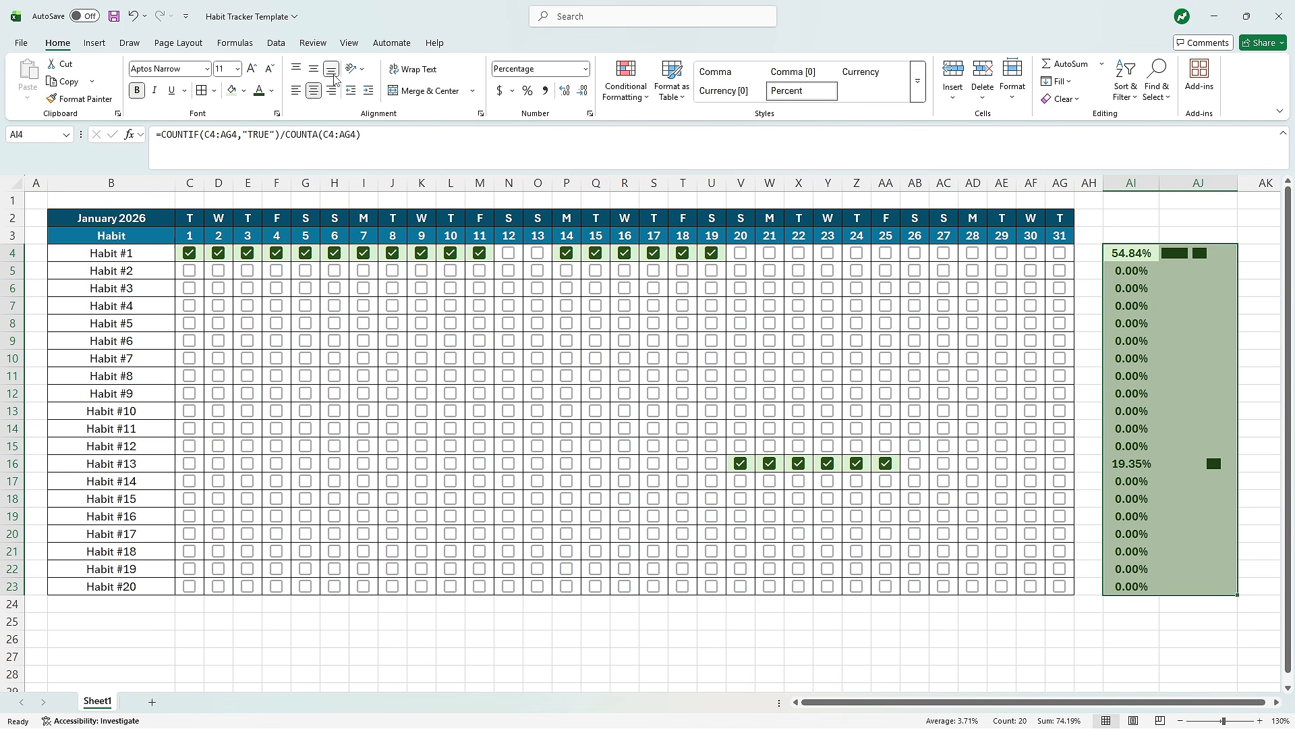
left_click(201, 92)
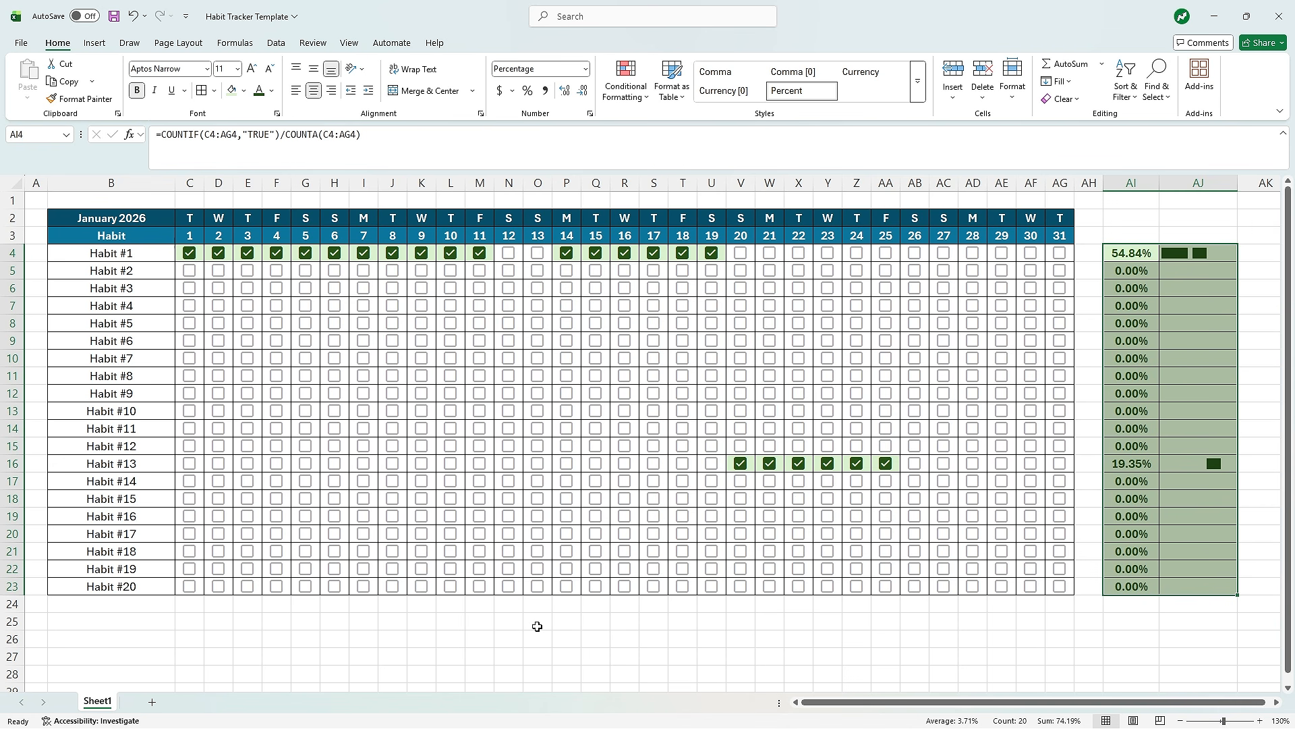
left_click(535, 629)
key("ctrl+s")
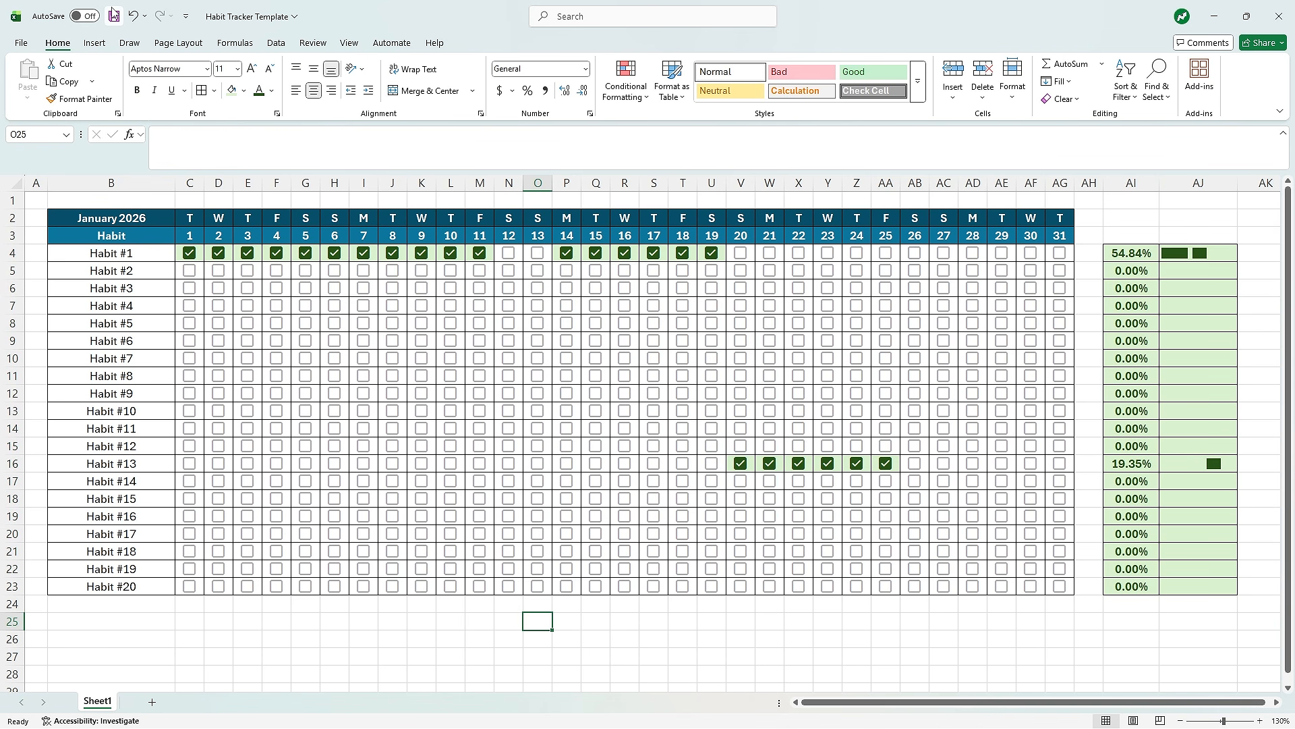
- Hide the sheet's gridlines and save the workbook again
left_click(351, 49)
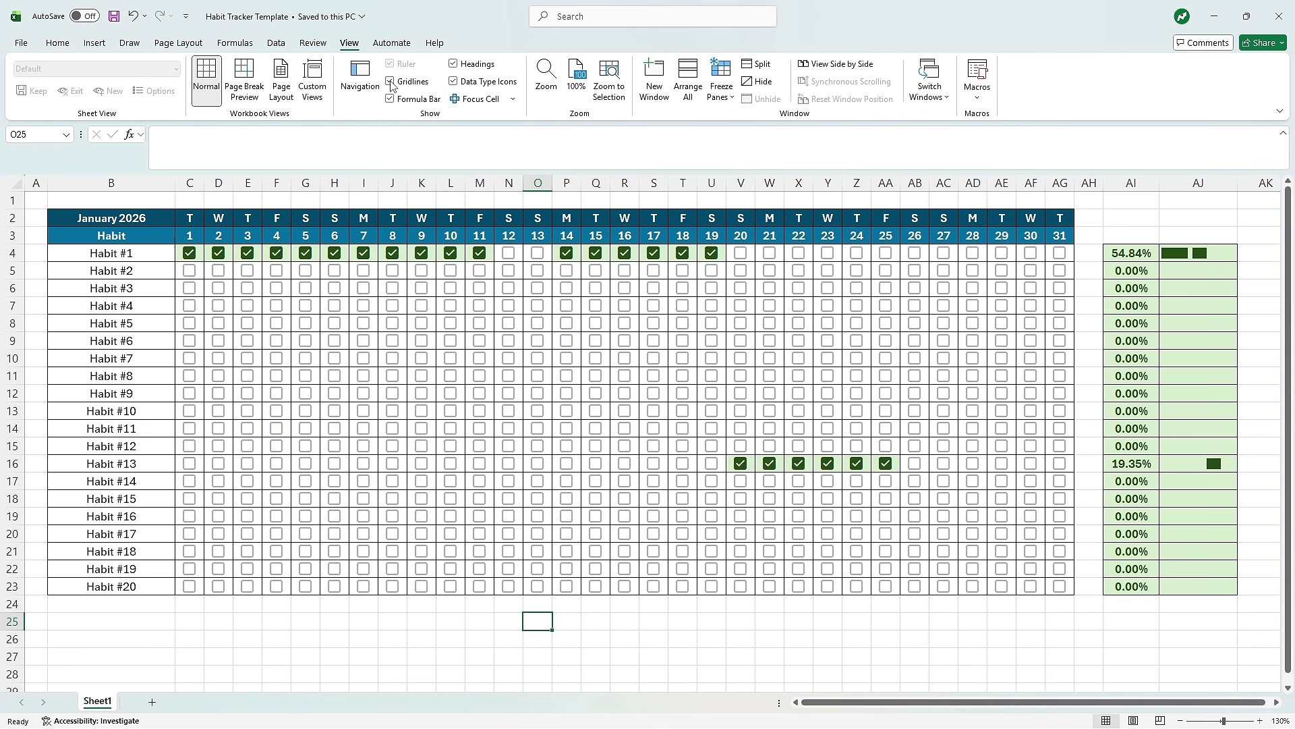
left_click(390, 81)
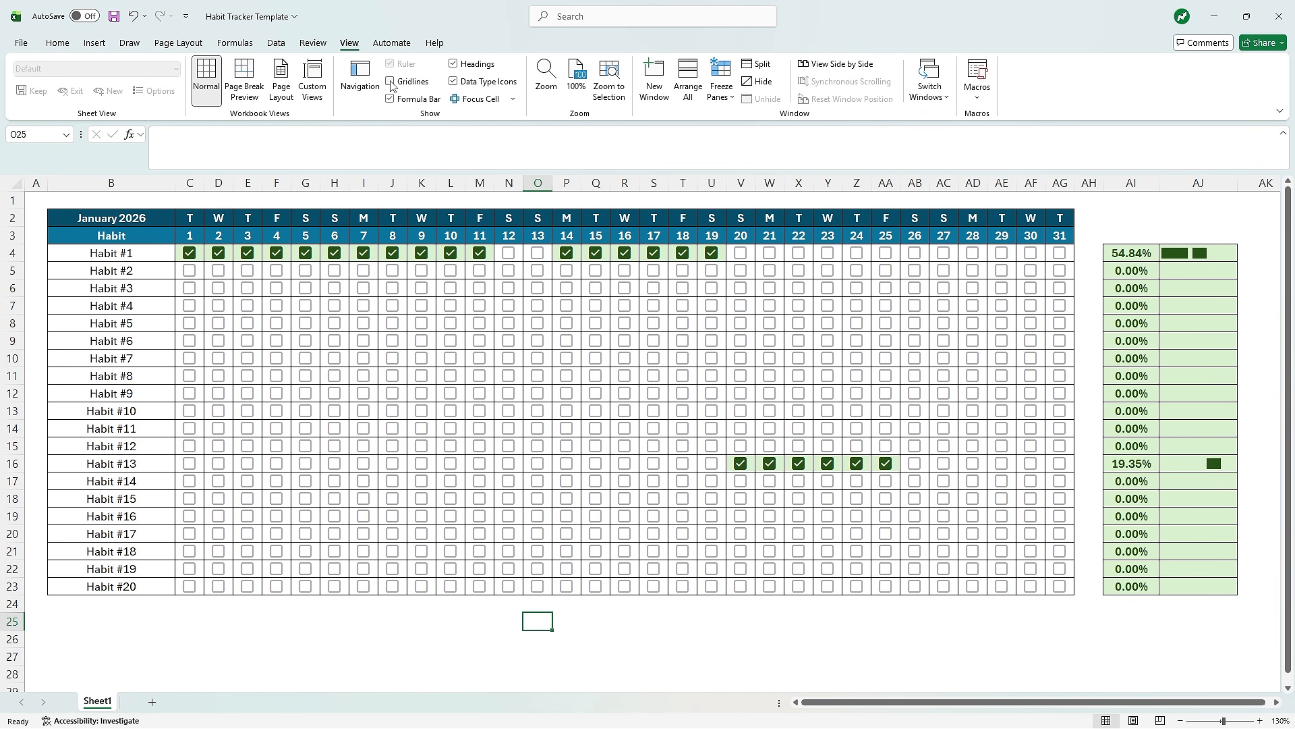
left_click(703, 619)
key("ctrl+s")
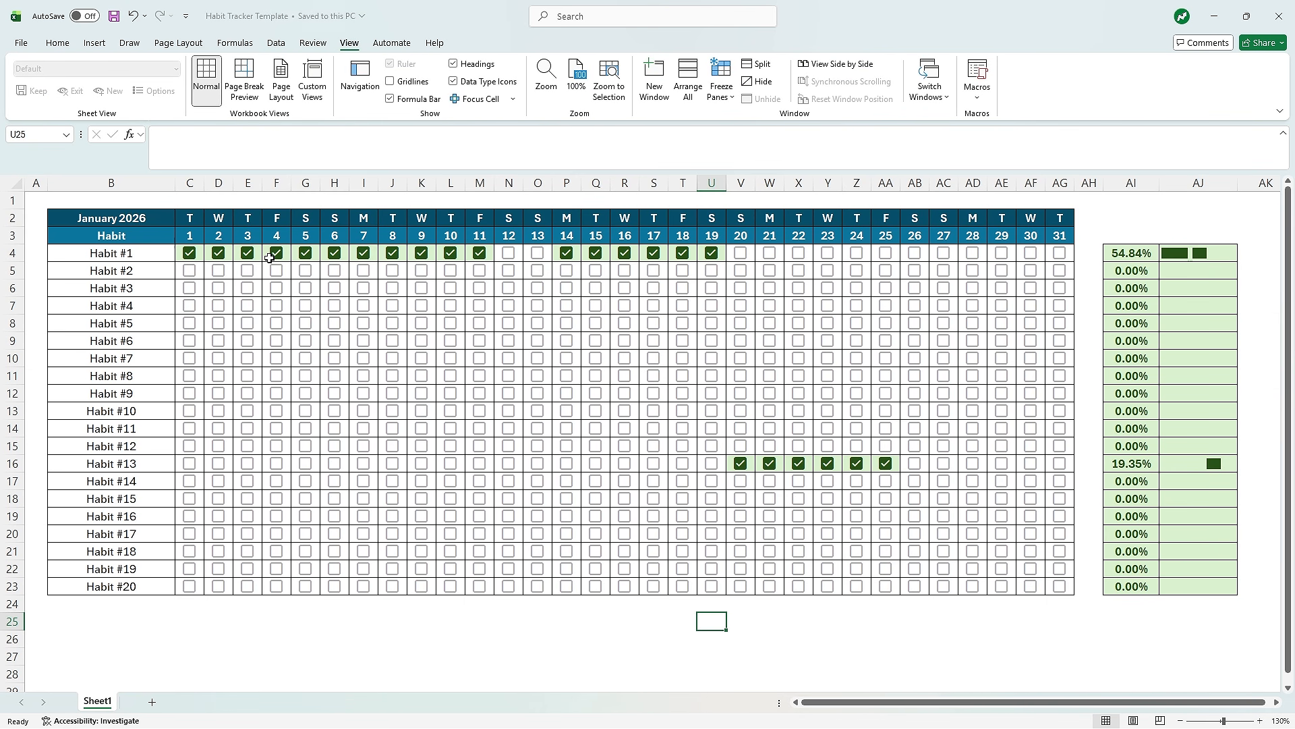